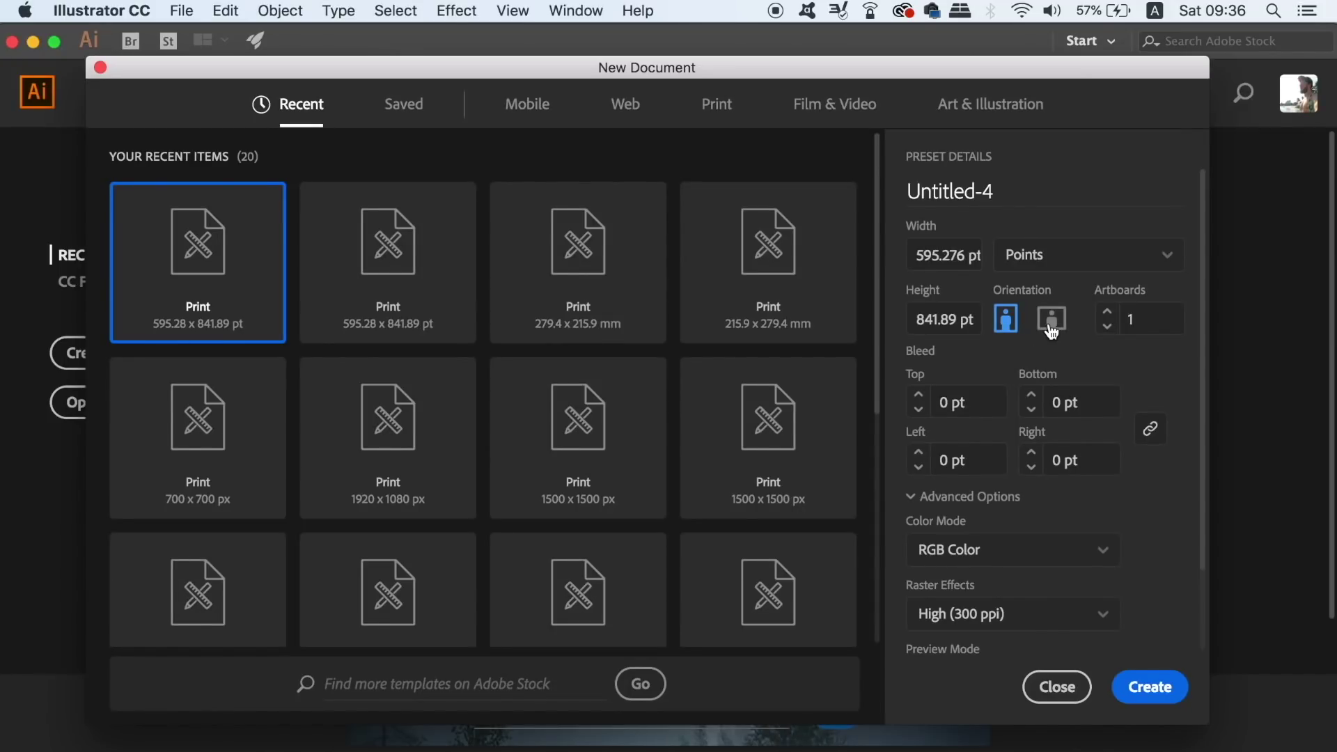
Make the new document landscape with Screen (72 ppi) raster effects and create it
left_click(1050, 321)
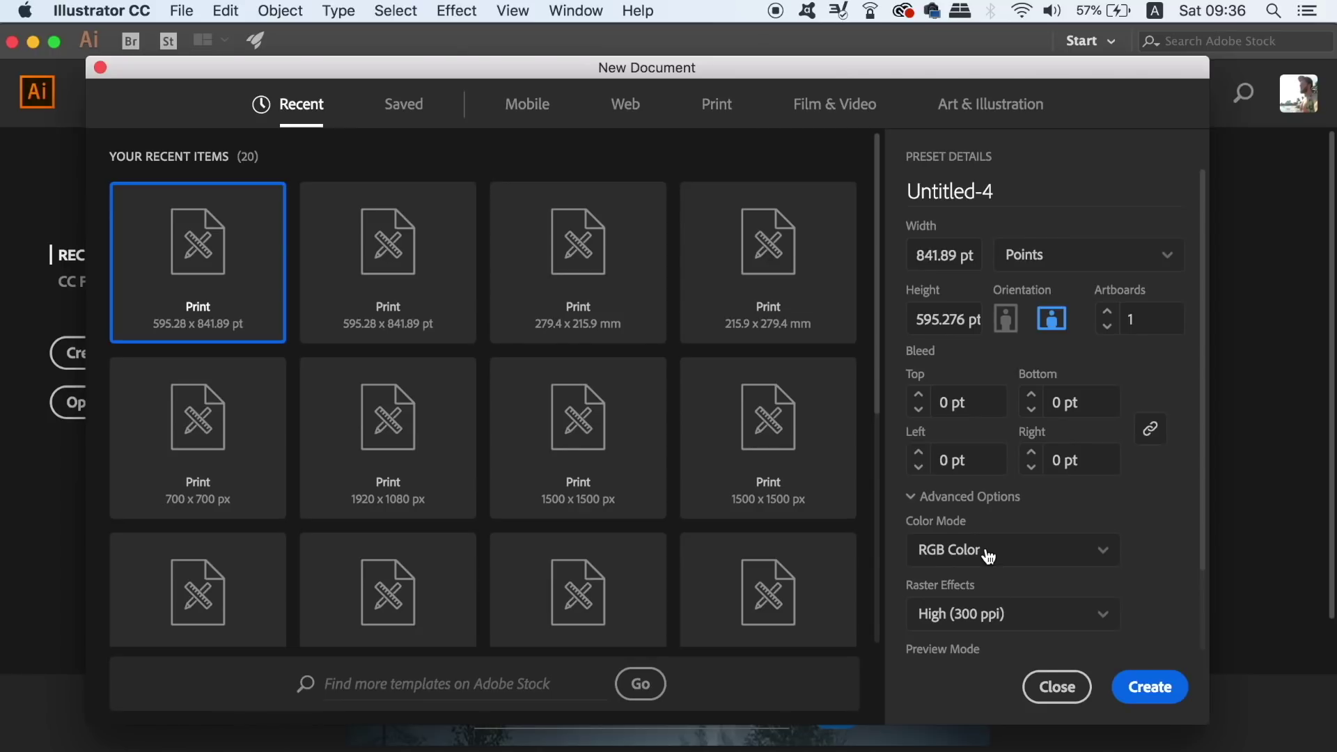
left_click(1016, 612)
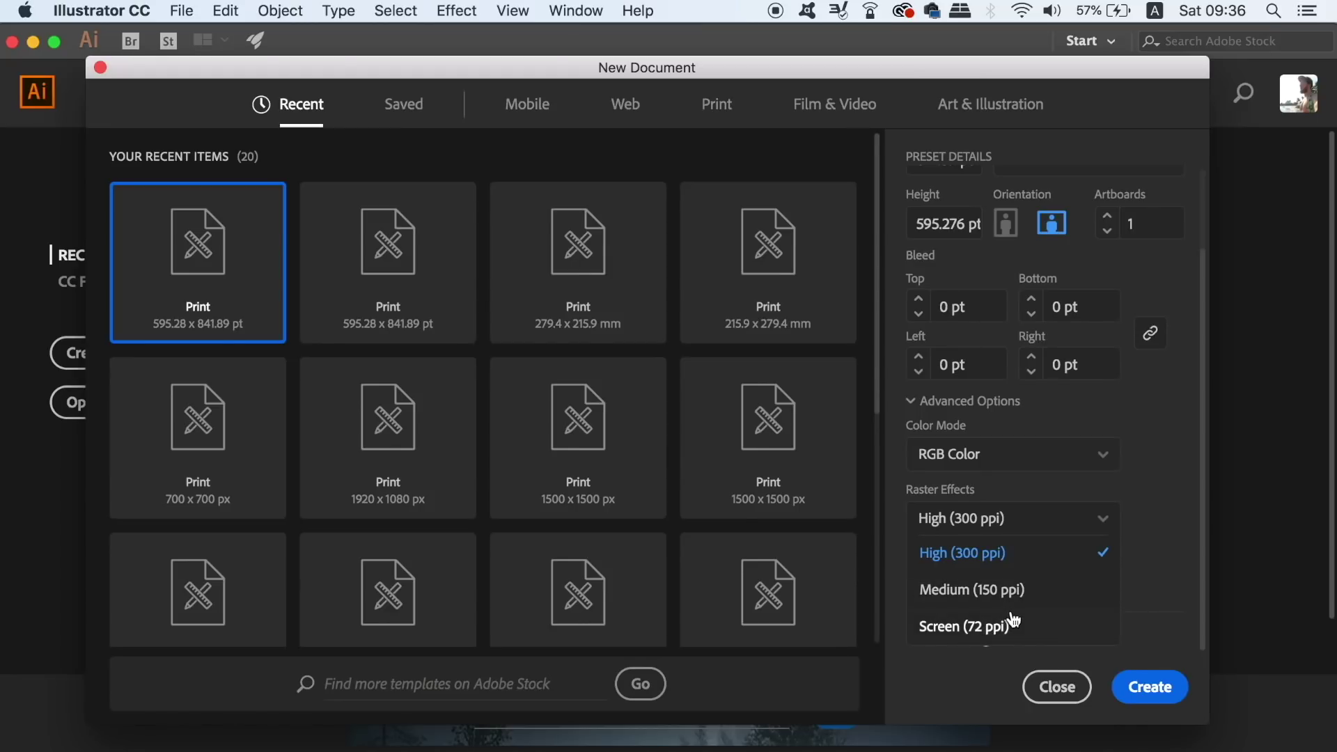
left_click(1011, 616)
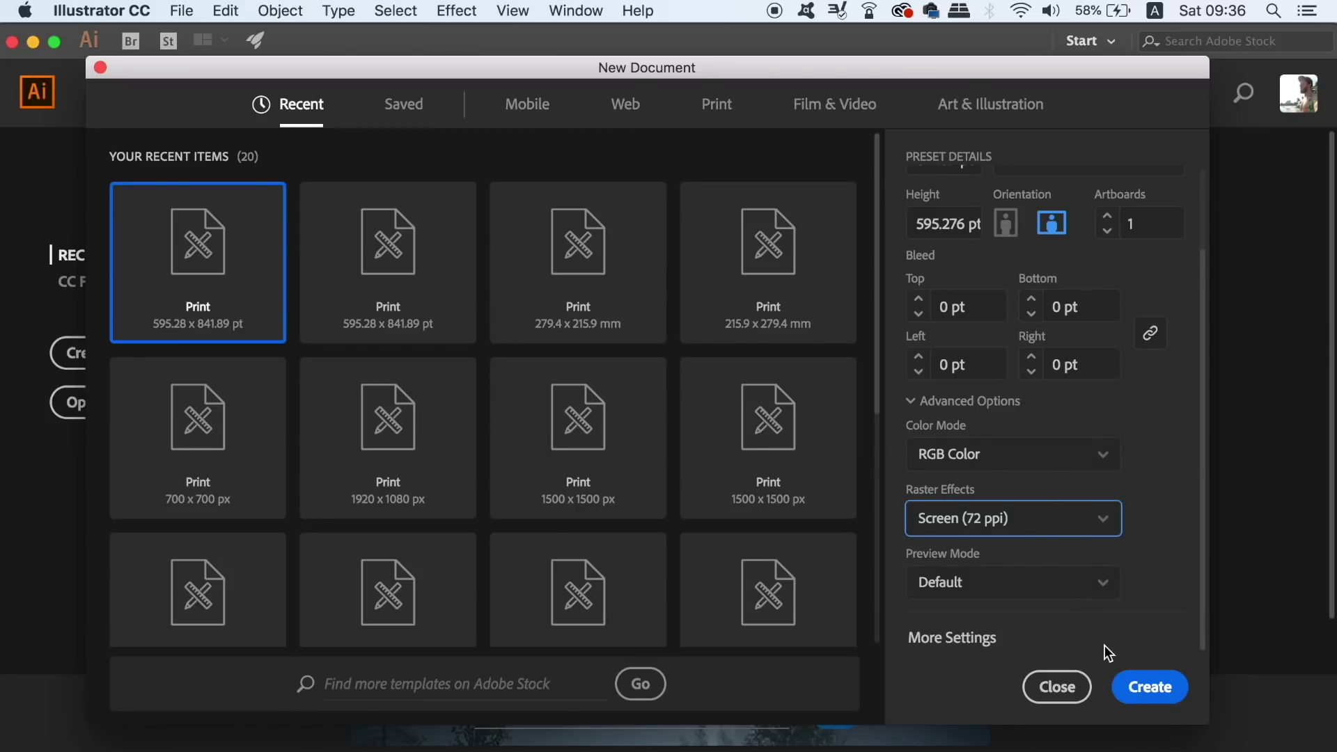
left_click(1147, 686)
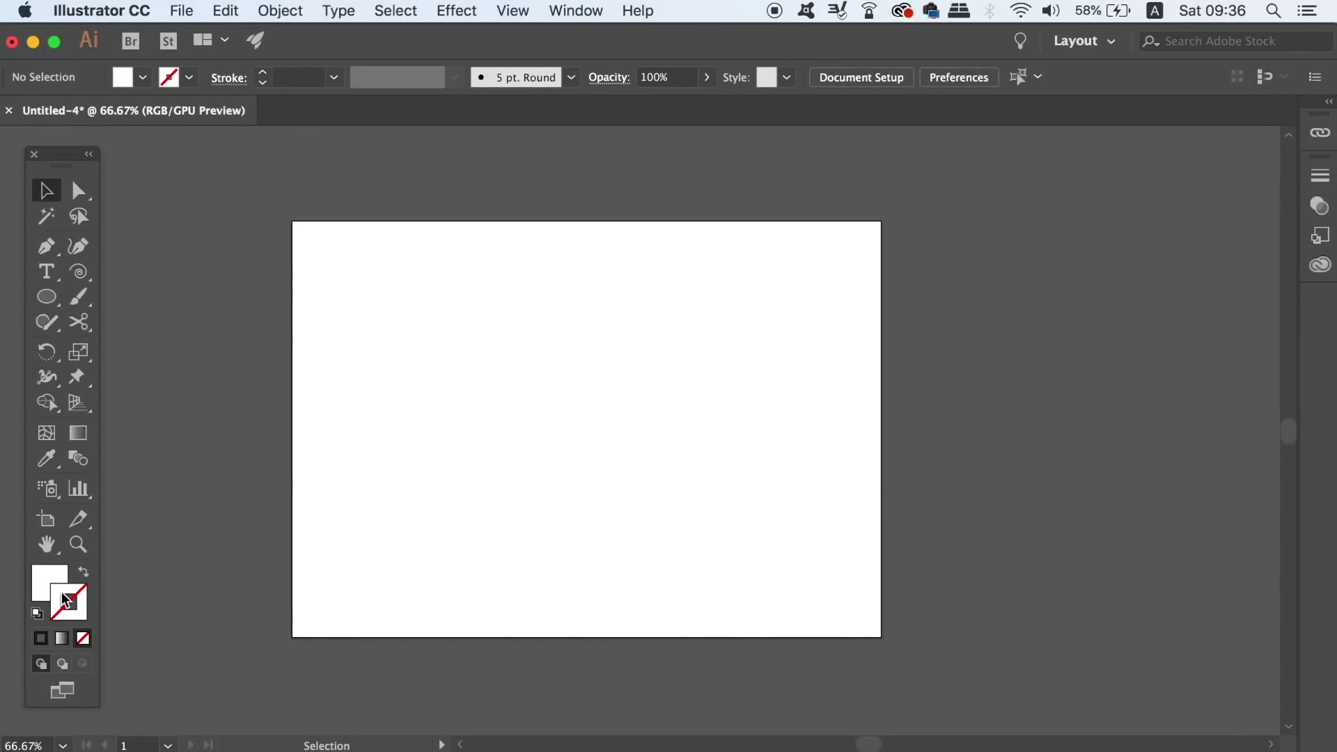
Set the fill colour to dark grey #1f2021
double_click(49, 582)
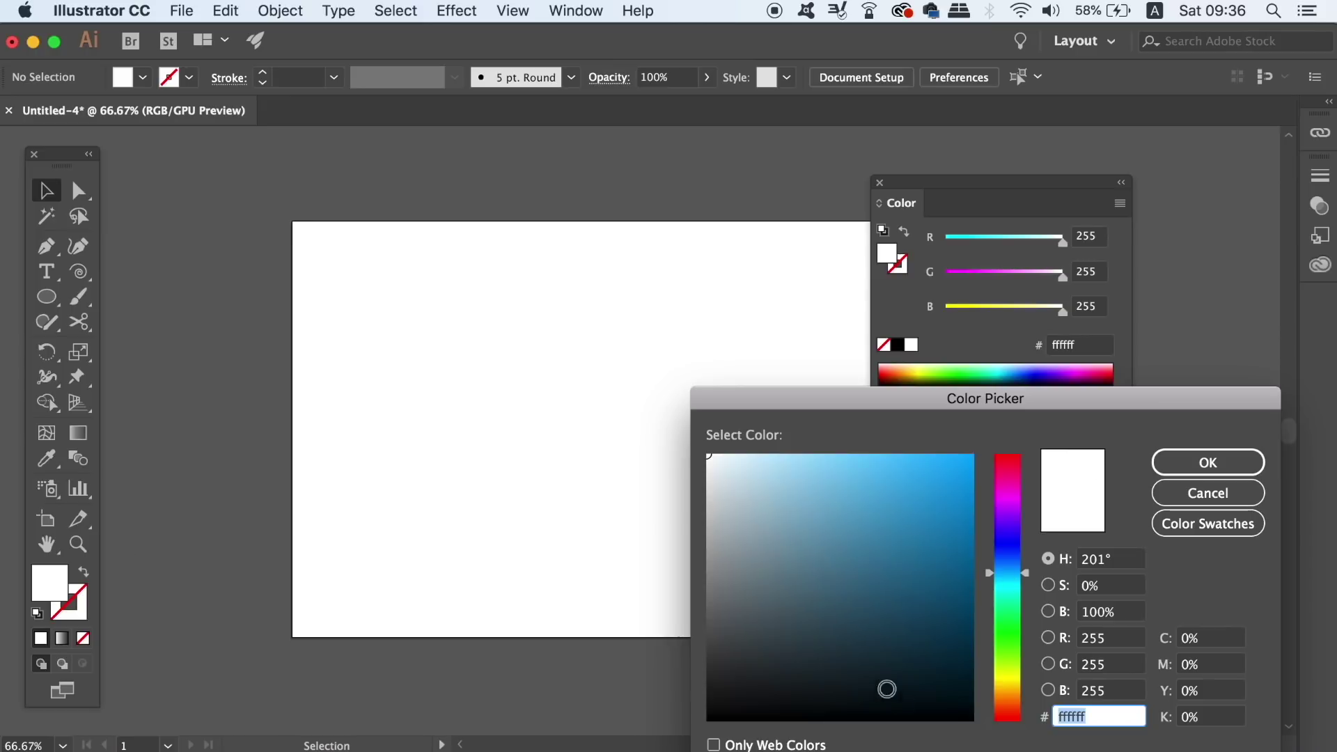
left_click(728, 690)
left_click(725, 686)
left_click(1210, 465)
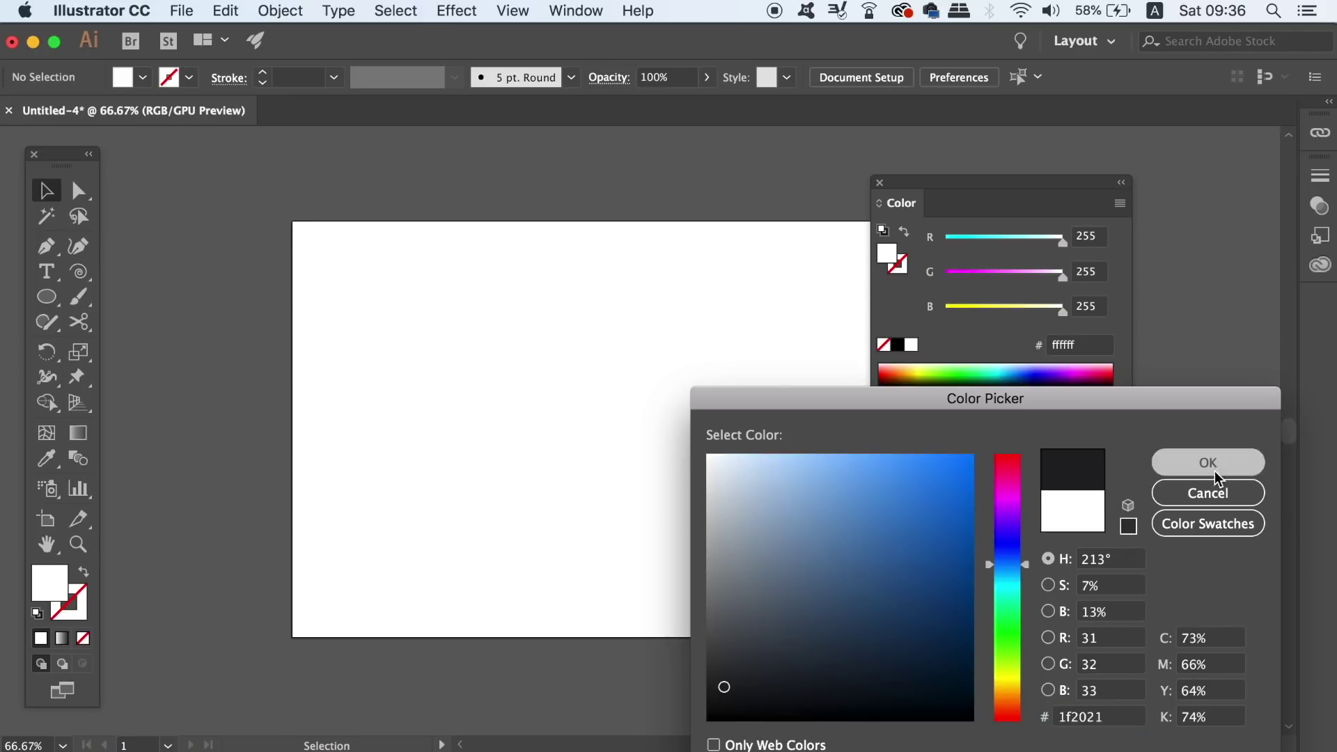
Draw a rectangle covering the whole artboard and lock it with Object > Lock > Selection
key("m")
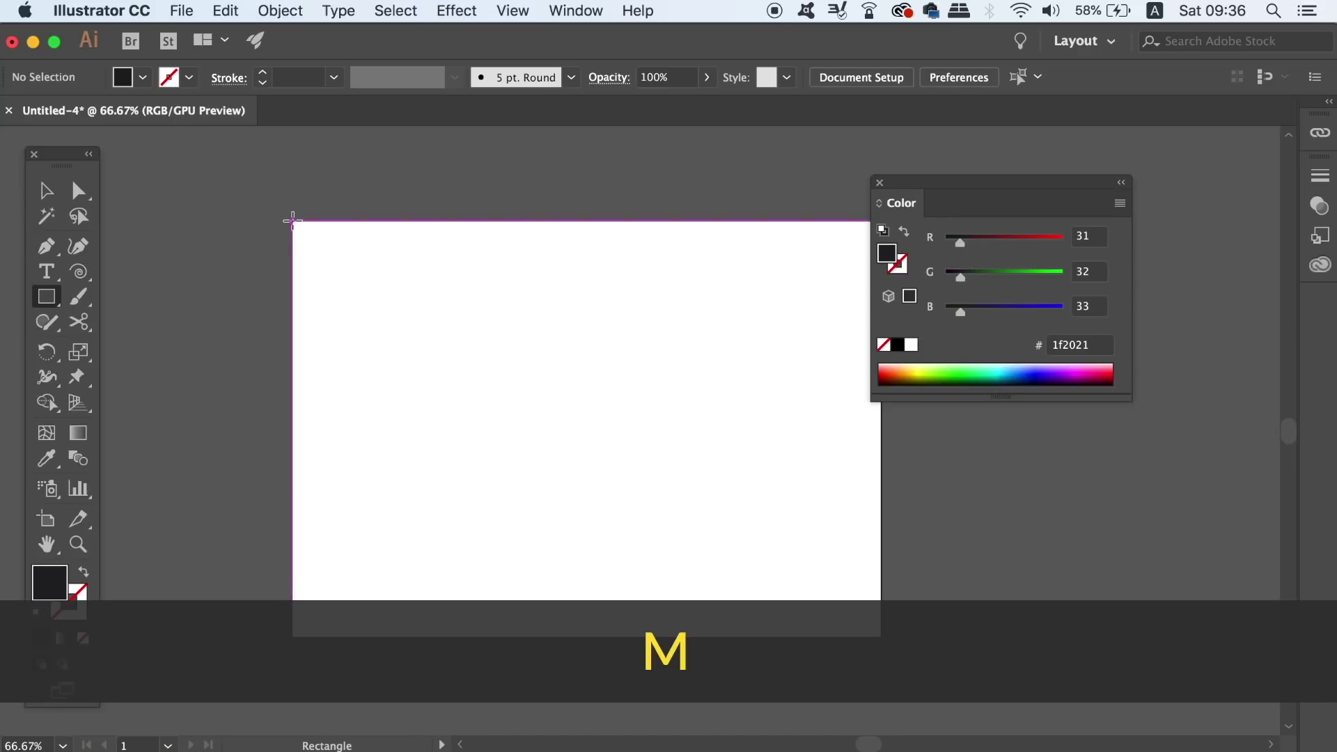
left_click_drag(291, 221, 881, 640)
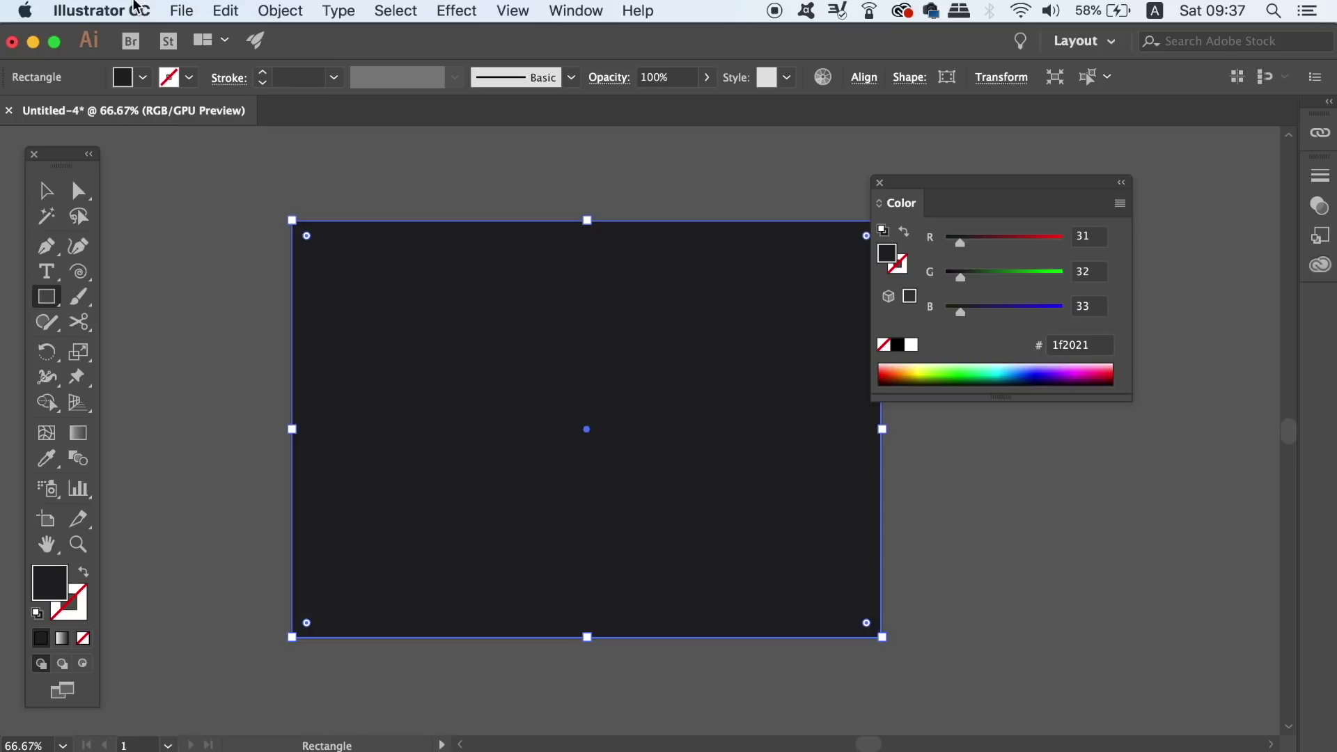
left_click(328, 9)
mouse_move(280, 10)
mouse_move(342, 128)
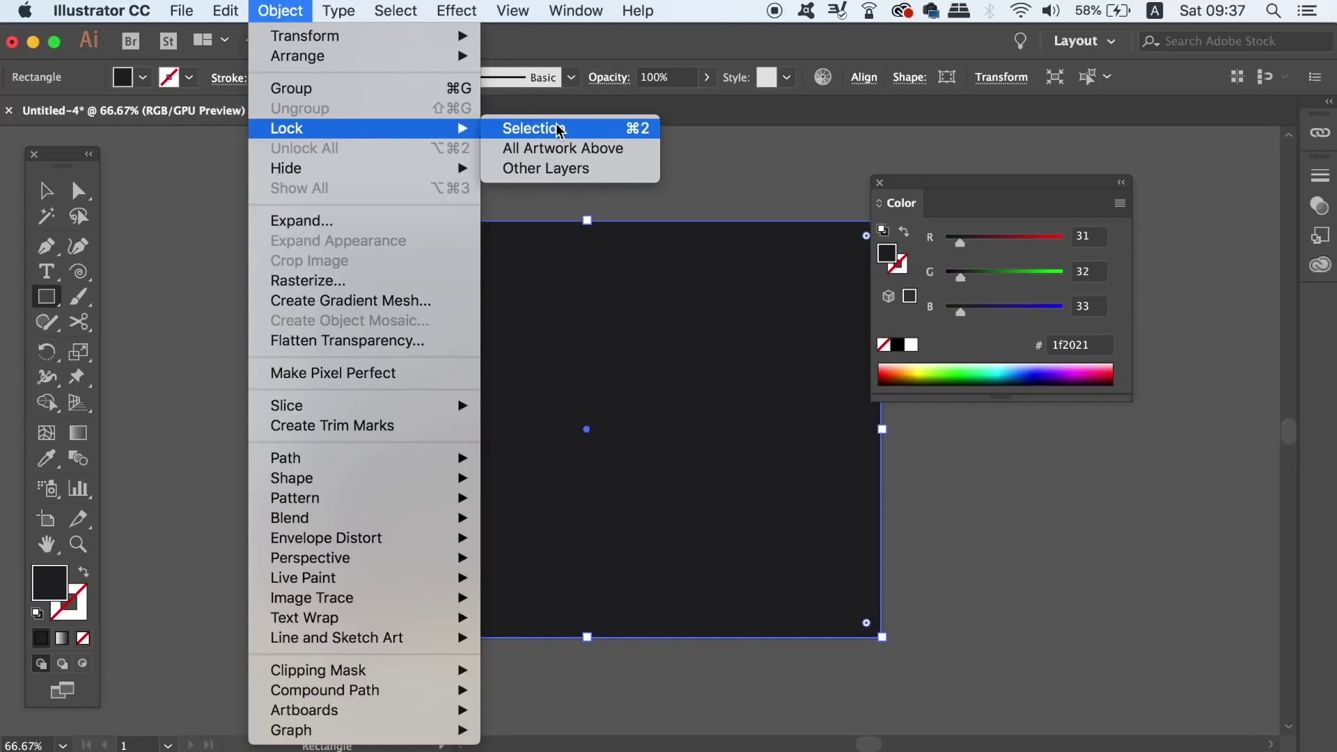
left_click(555, 129)
Swap fill and stroke so drawing uses a white stroke with no fill
key("shift+x")
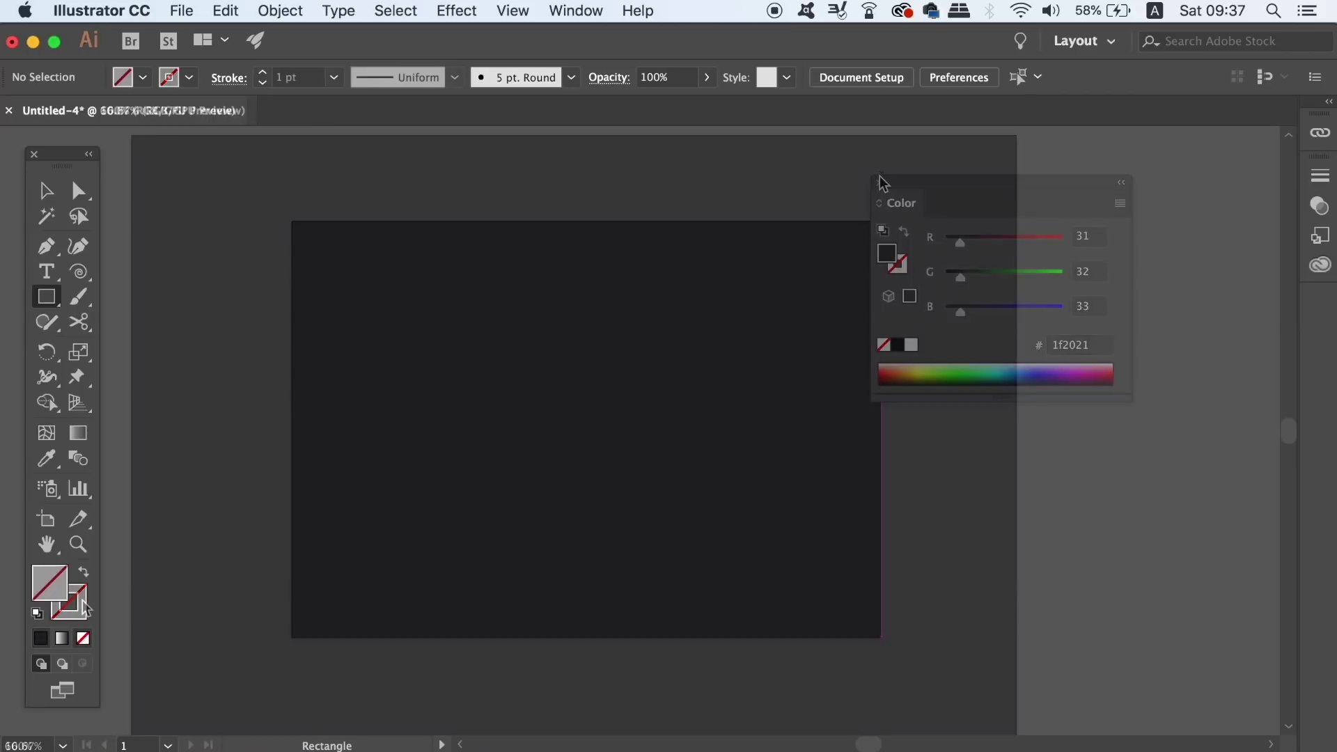
key("super+1")
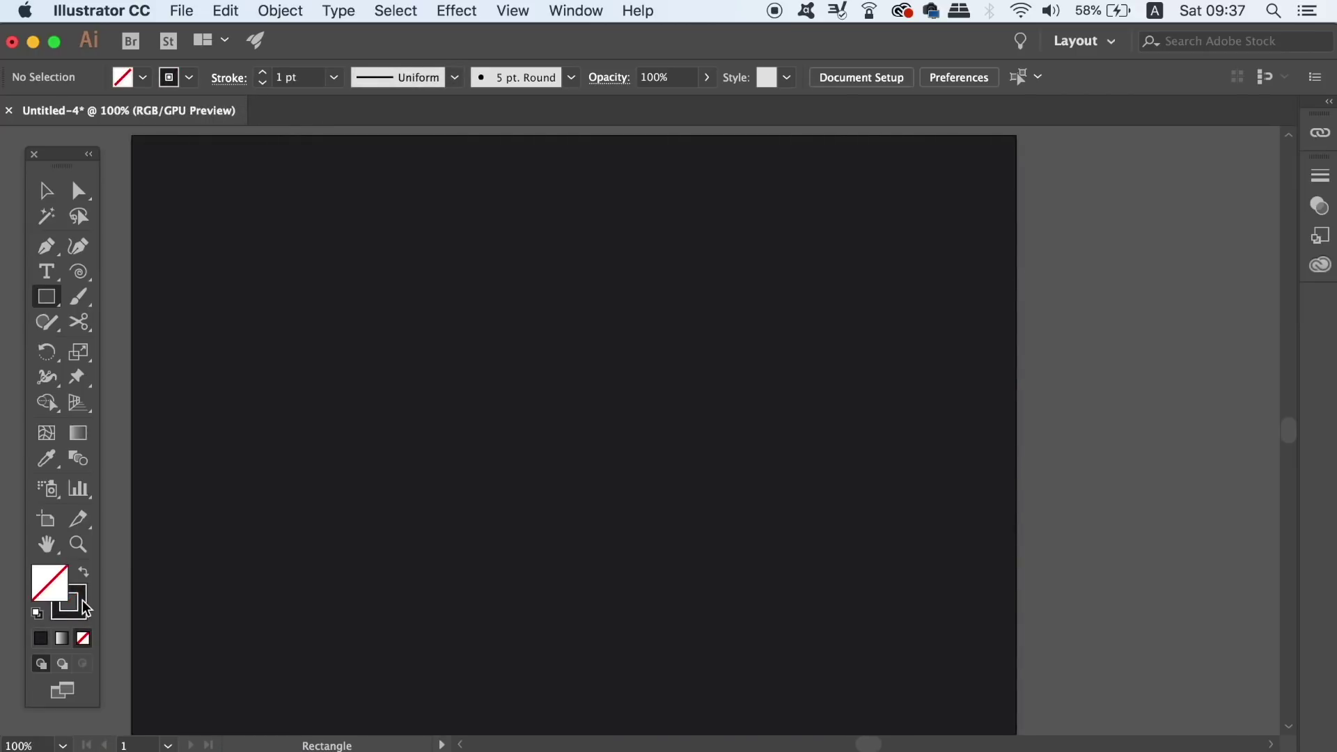
double_click(85, 610)
left_click_drag(800, 520, 686, 444)
left_click(1229, 462)
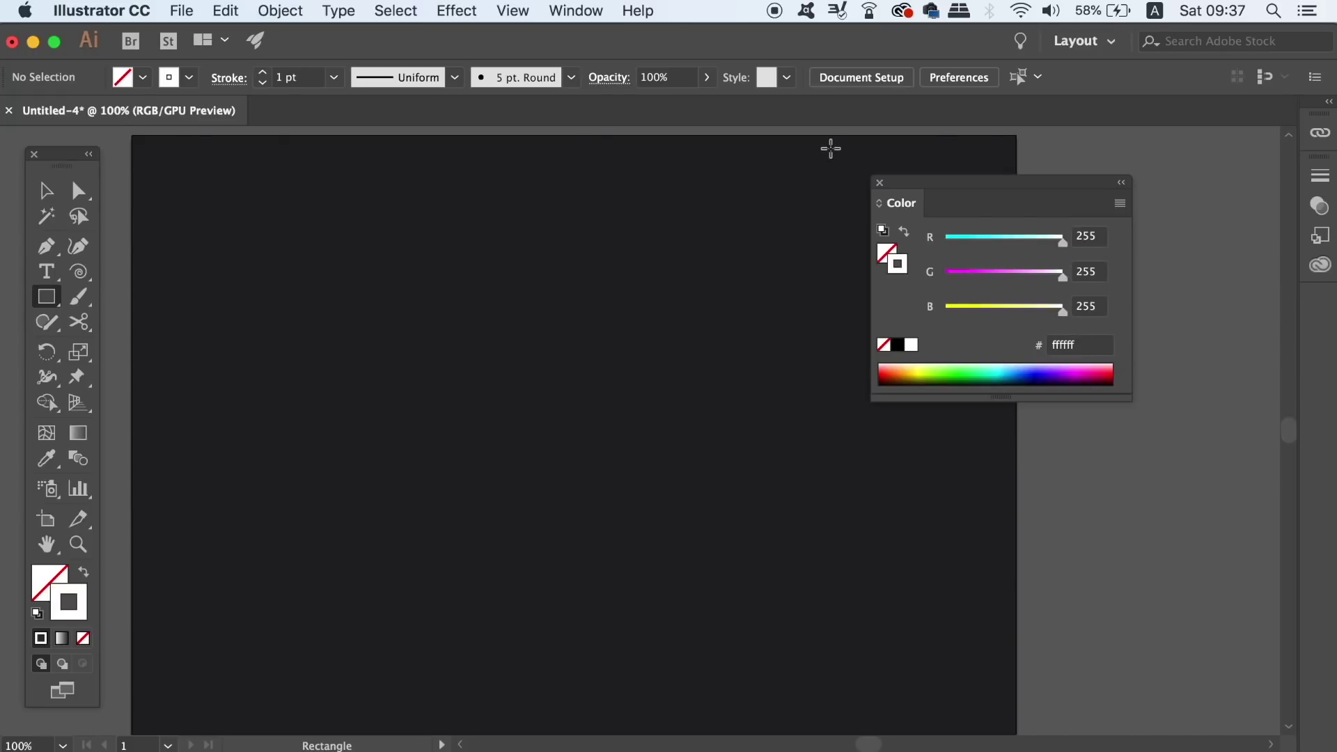
left_click(880, 183)
Draw a white-outlined circle in the upper-left part of the artboard
key("l")
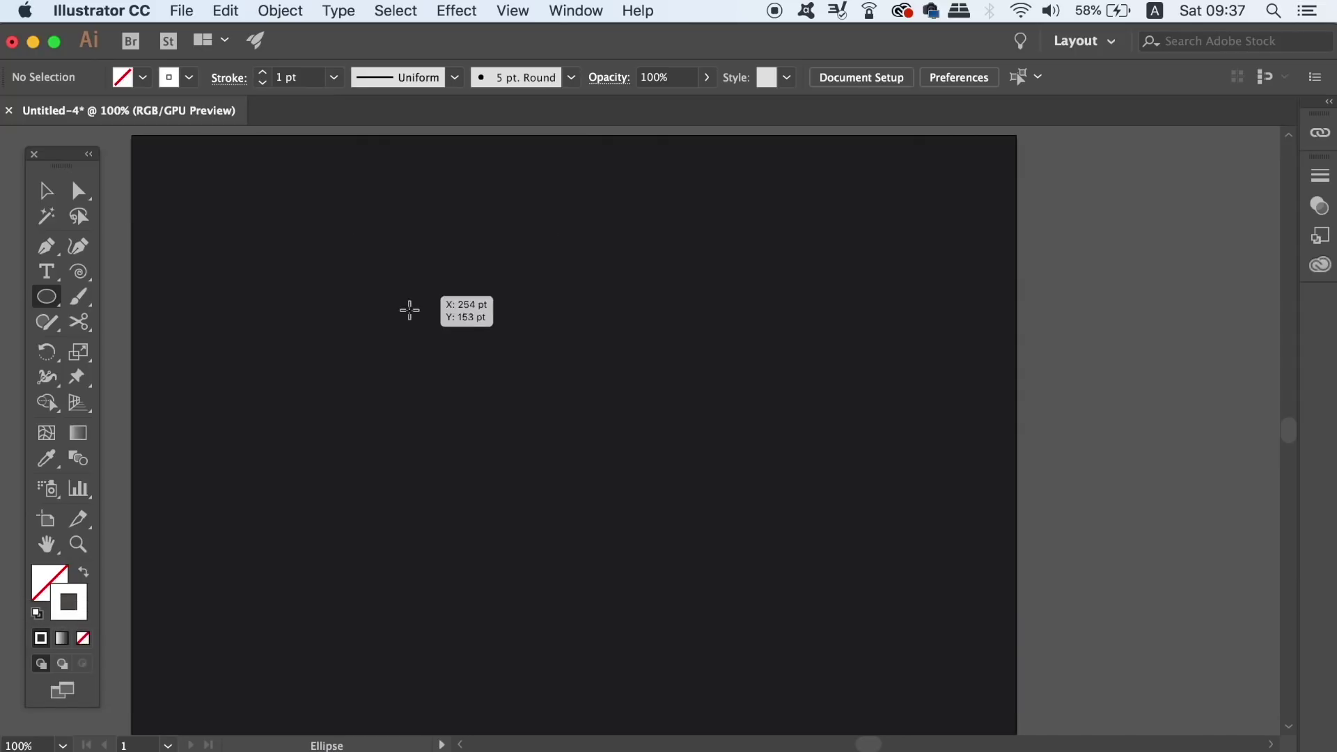
mouse_move(432, 285)
left_mouse_down()
mouse_move(699, 511)
mouse_move(688, 493)
left_mouse_up()
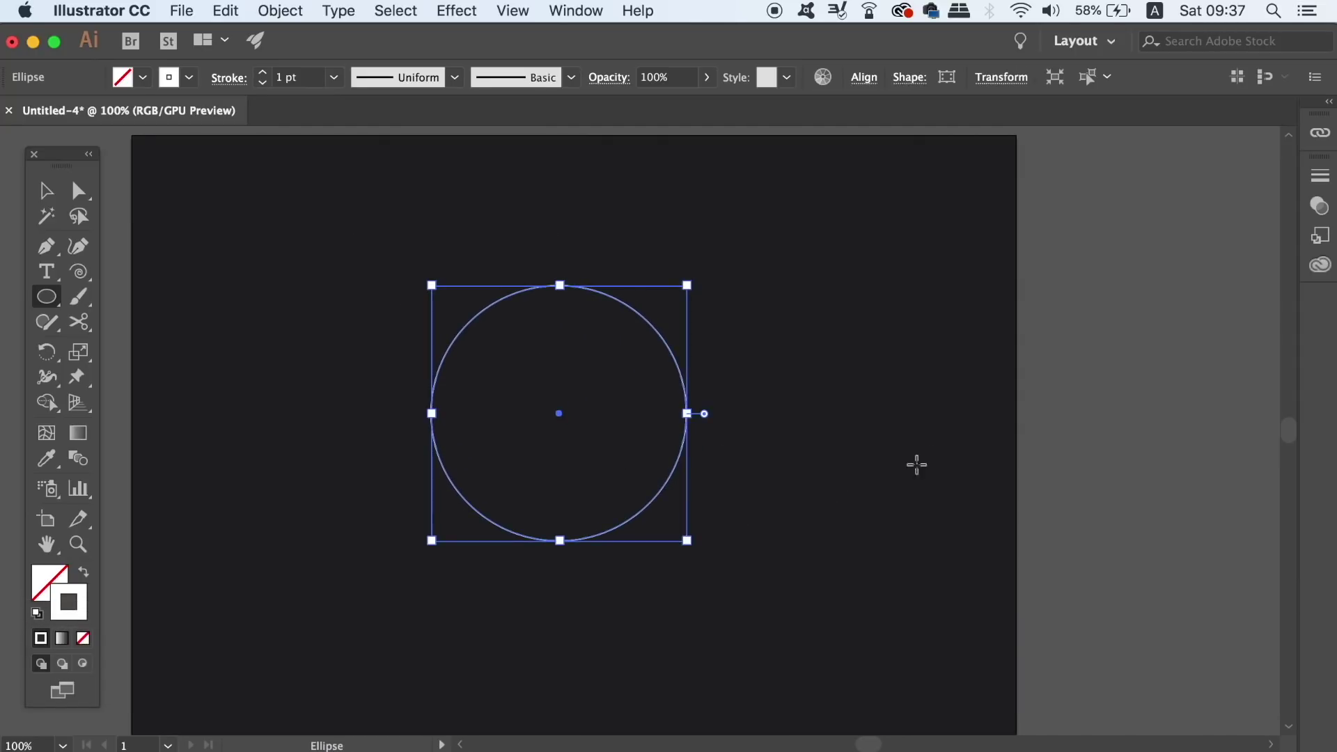
key("super+equal")
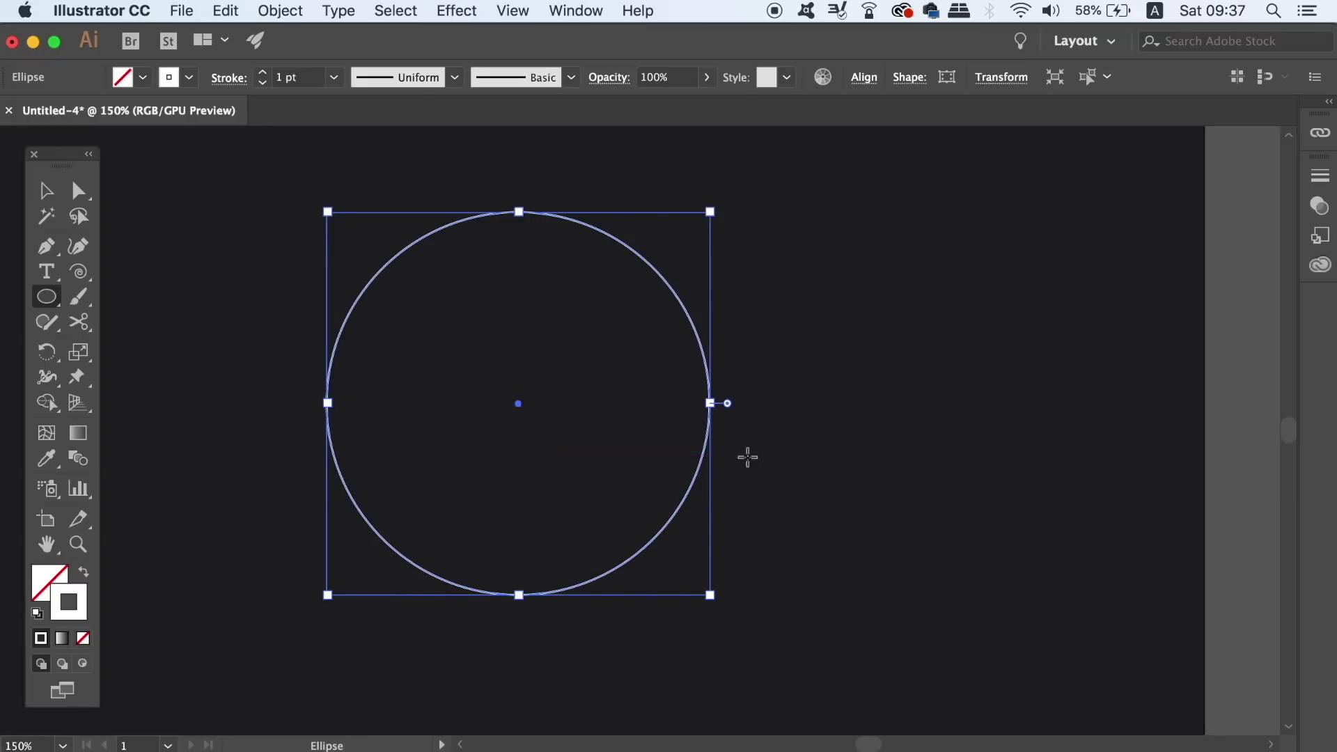
key("v")
left_click(1112, 272)
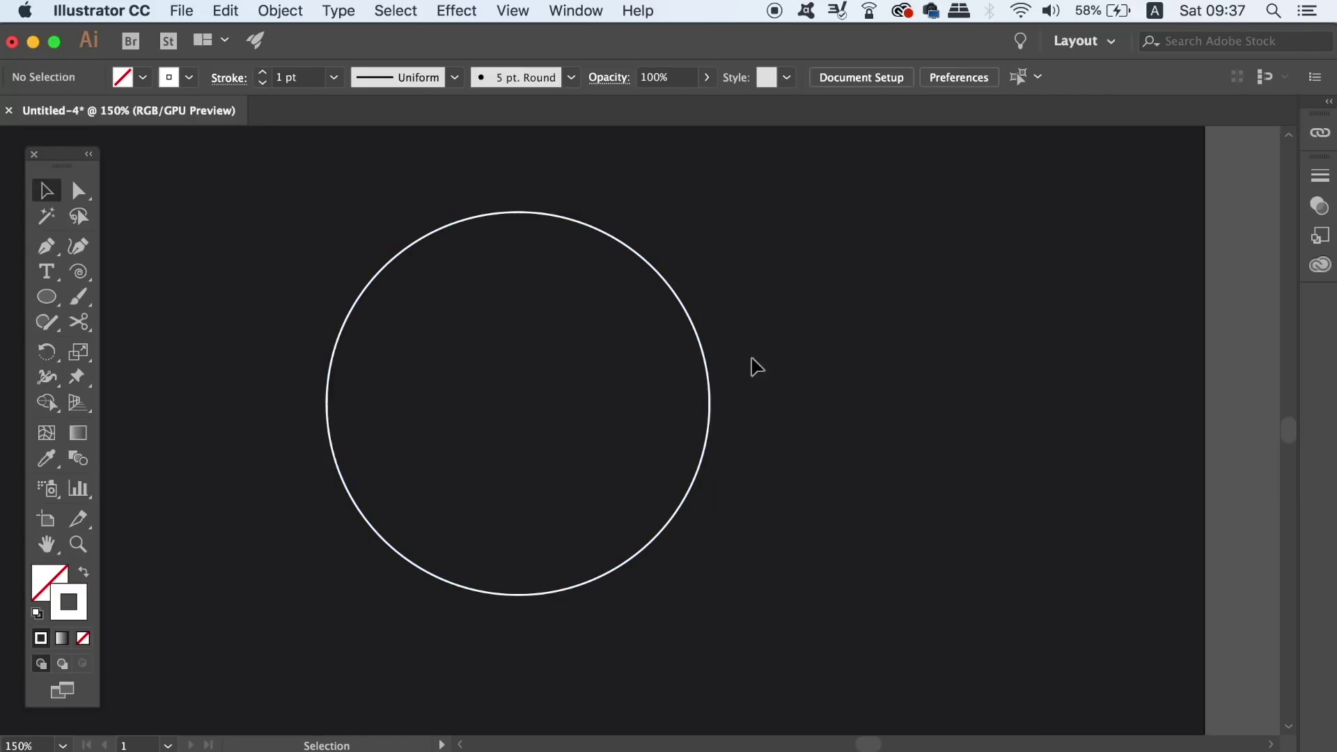
Show rulers and place a horizontal guide just below the circle's top, zoomed to 300%
key("super+r")
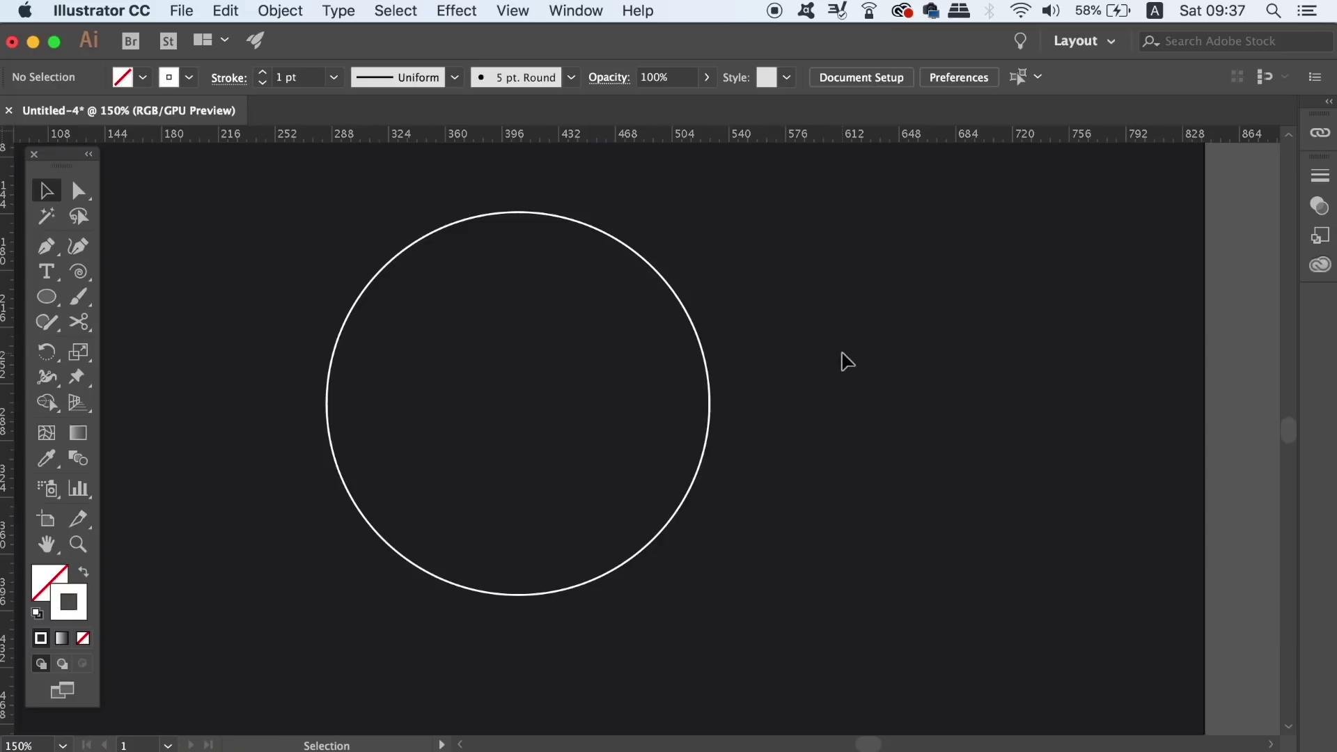
left_click_drag(440, 136, 439, 224)
left_click(529, 217)
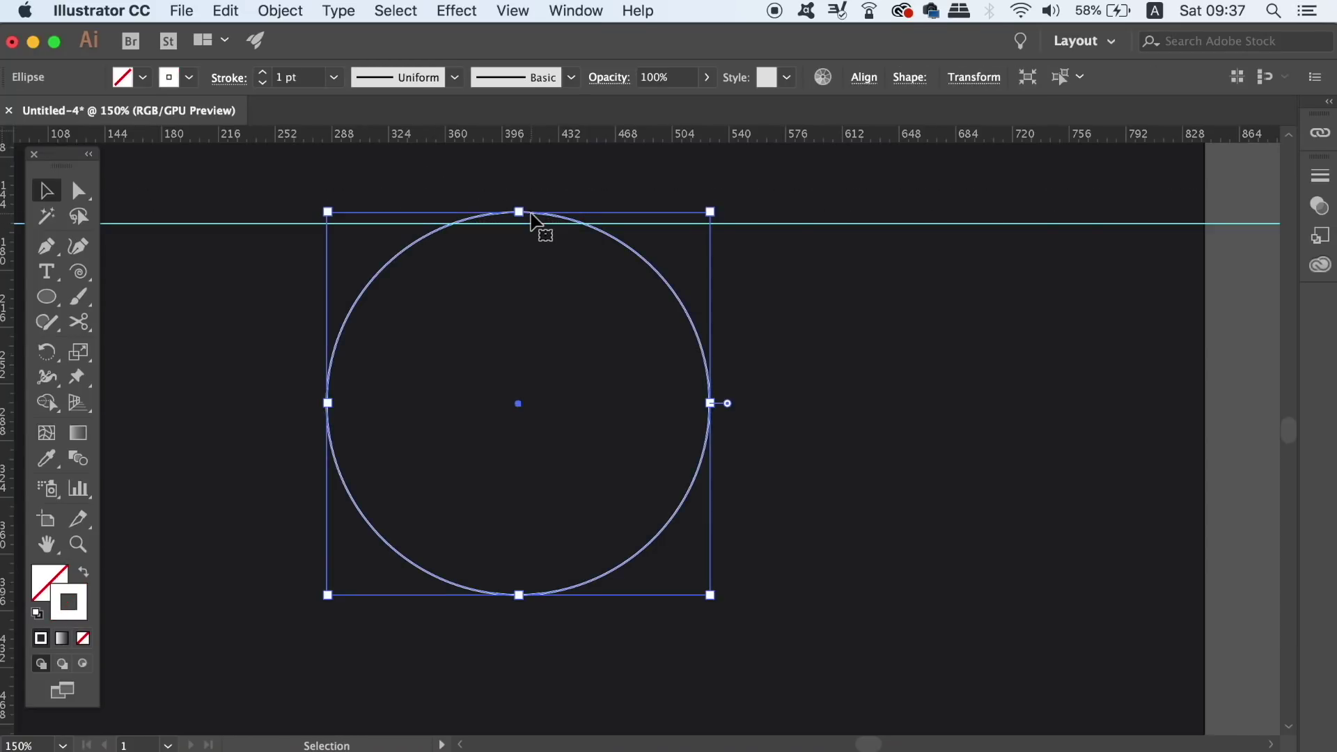
key("super+equal")
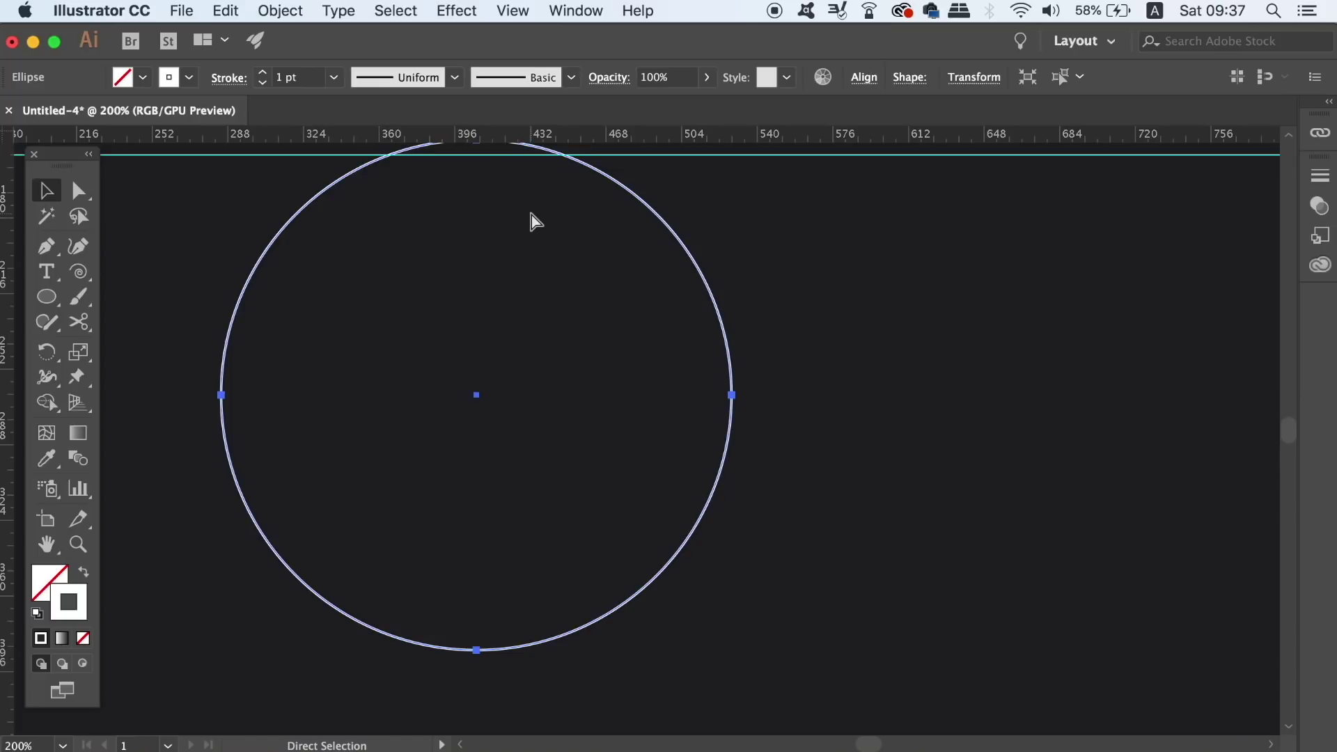
key("super+equal")
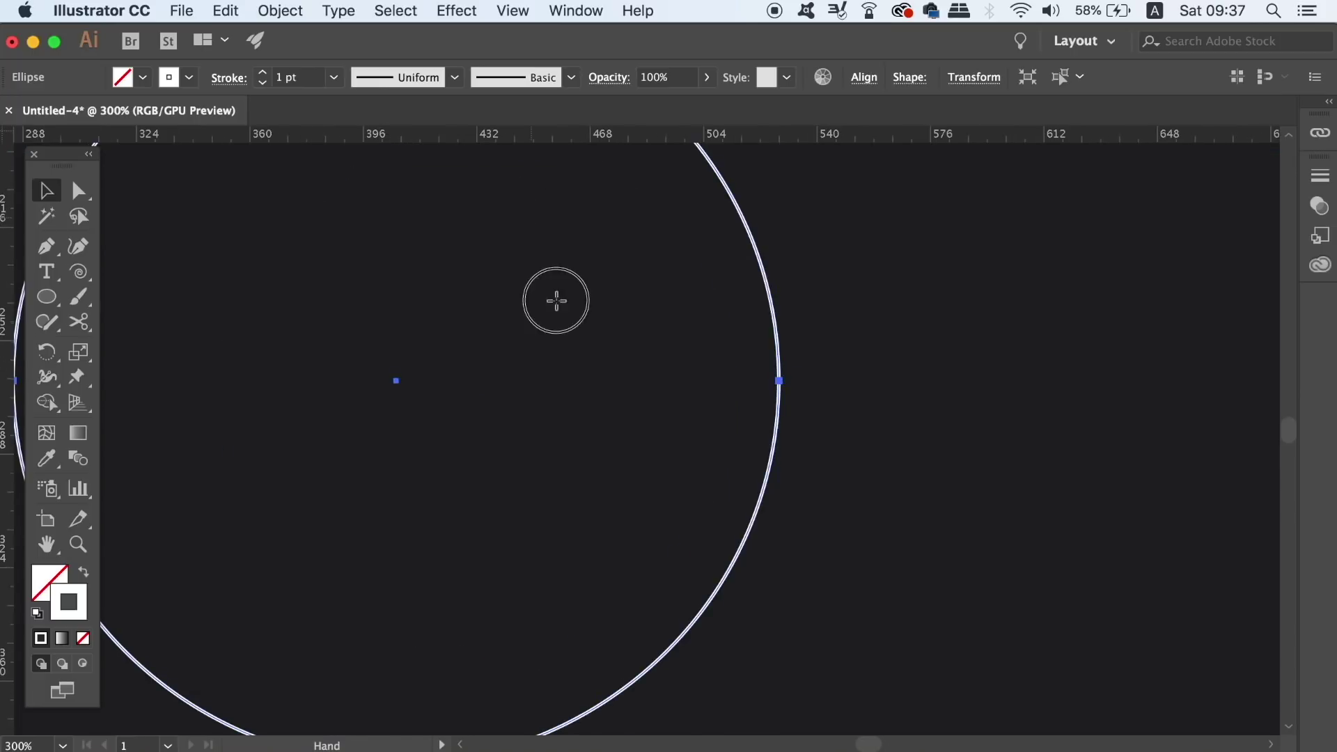
left_click_drag(556, 299, 663, 421)
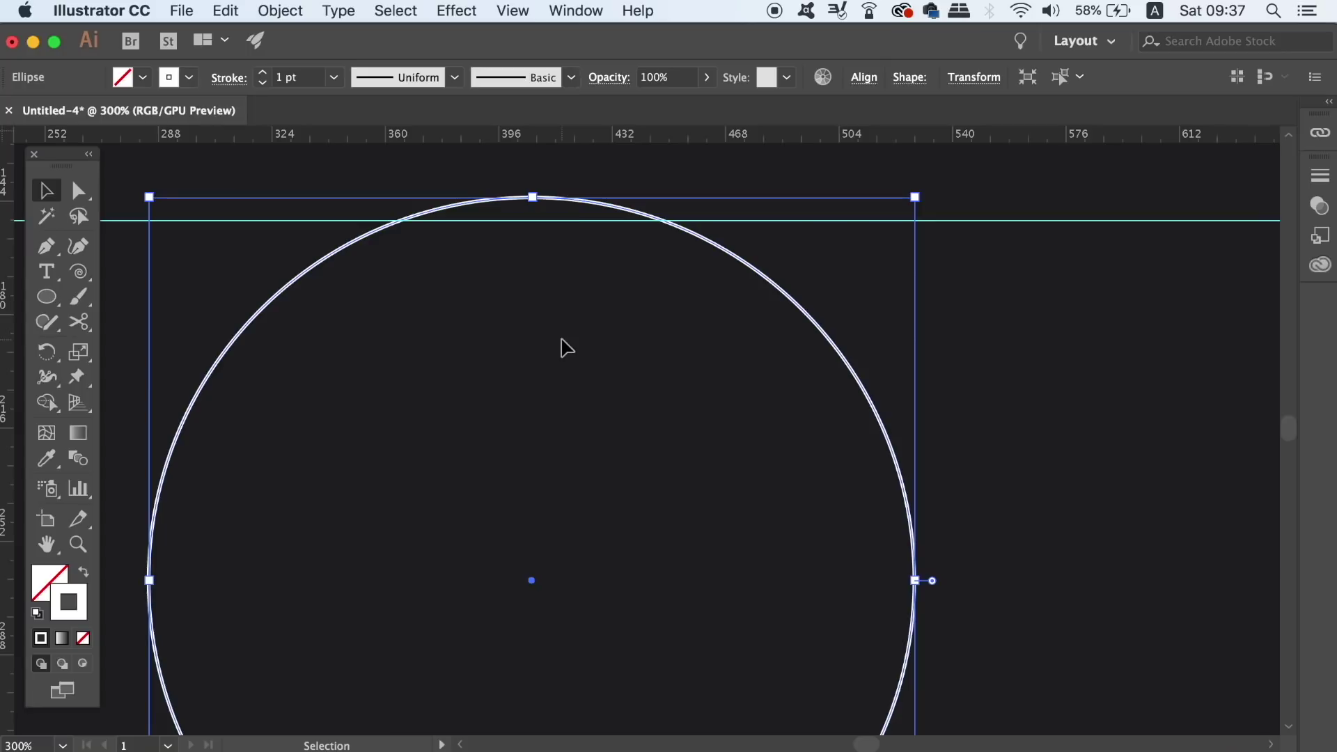
Cut the circle where the guide crosses it and delete the small top arc
key("c")
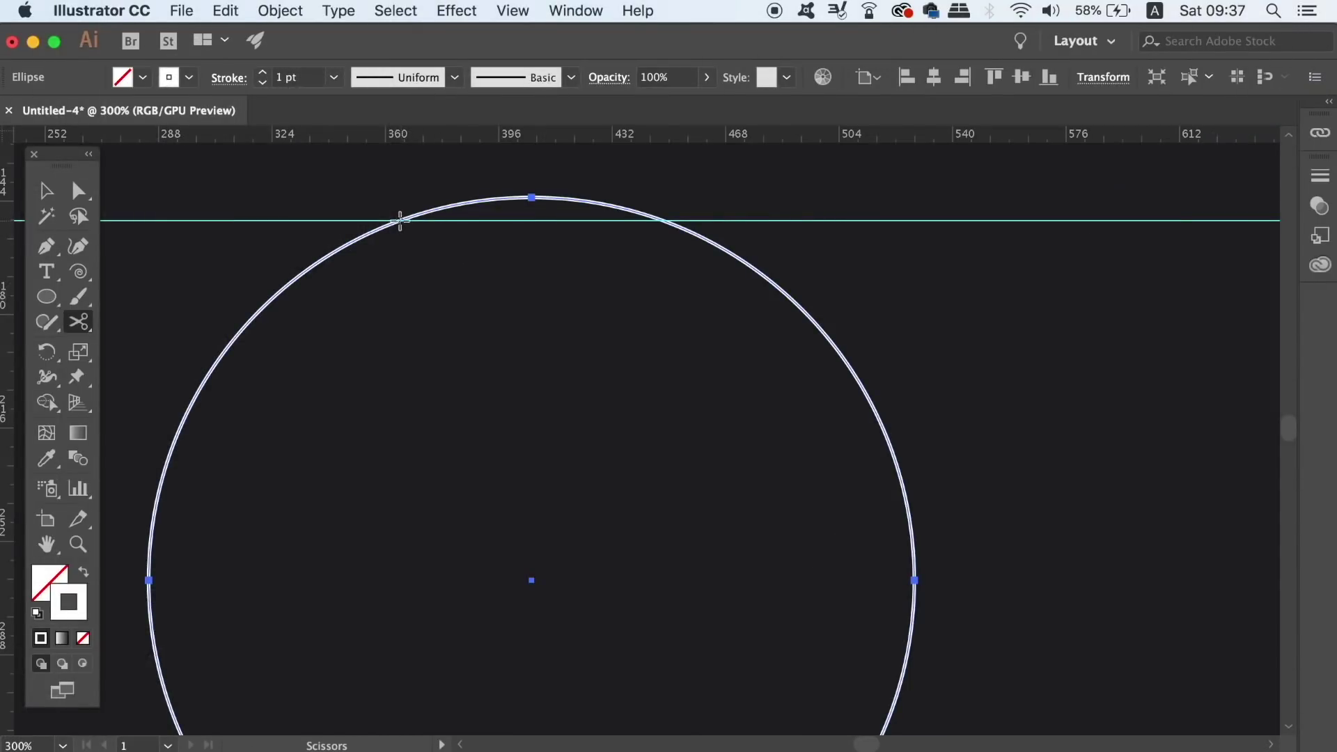
left_click(401, 220)
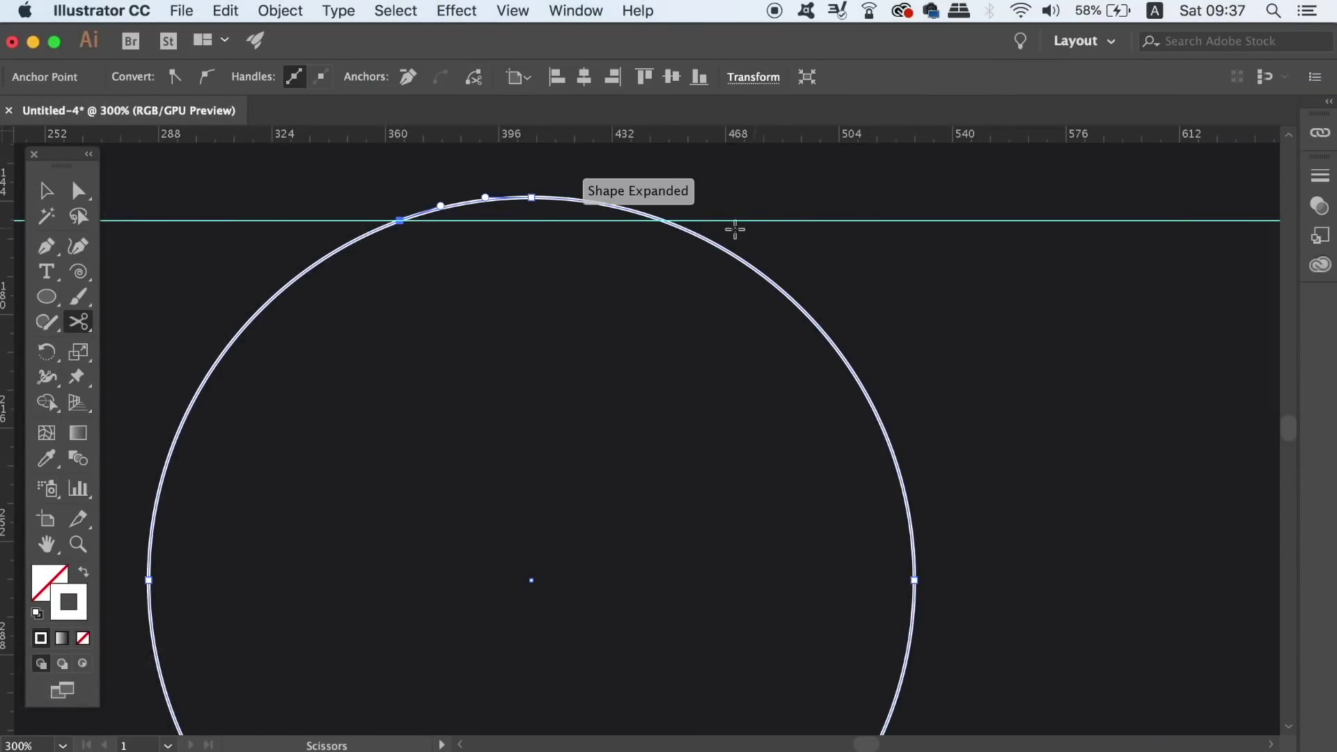
left_click(663, 221)
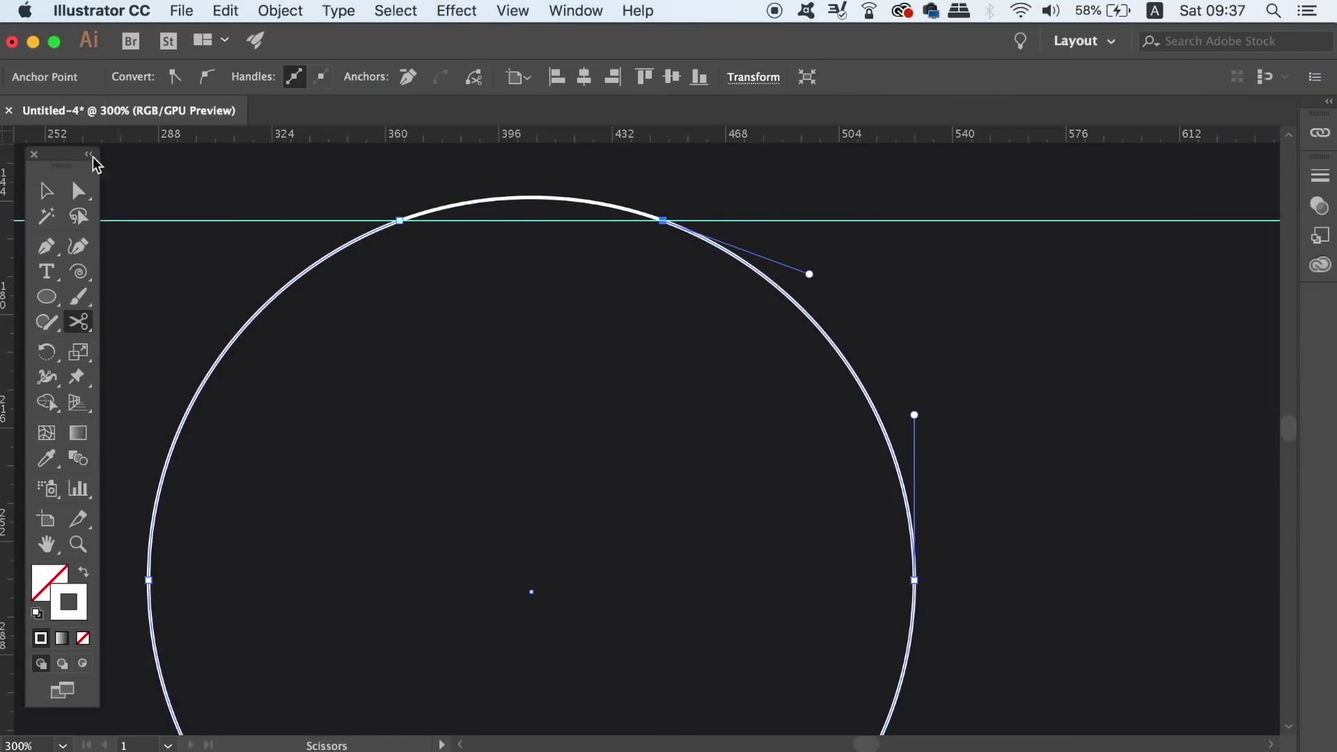
left_click(46, 190)
left_click(585, 203)
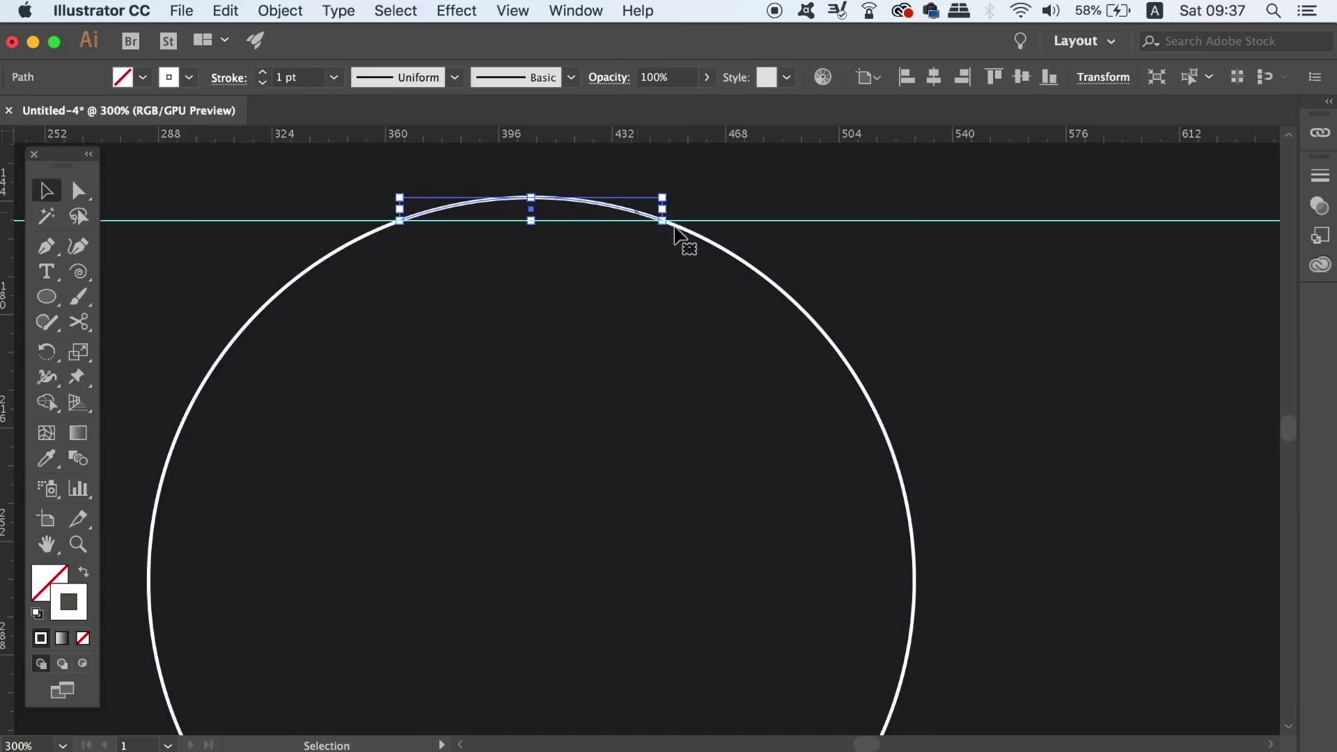
key("BackSpace")
key("super+minus")
key("super+minus")
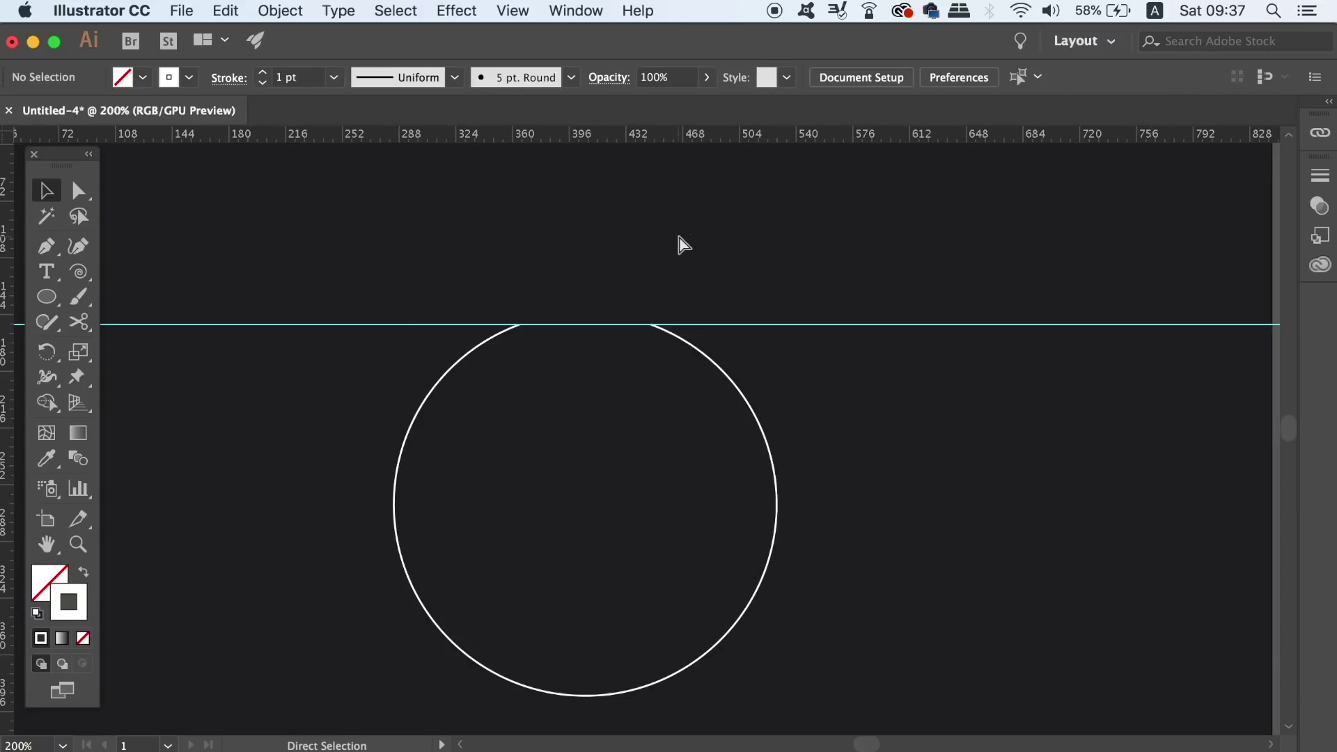
scroll(703, 300, "down", 3)
left_click(933, 258)
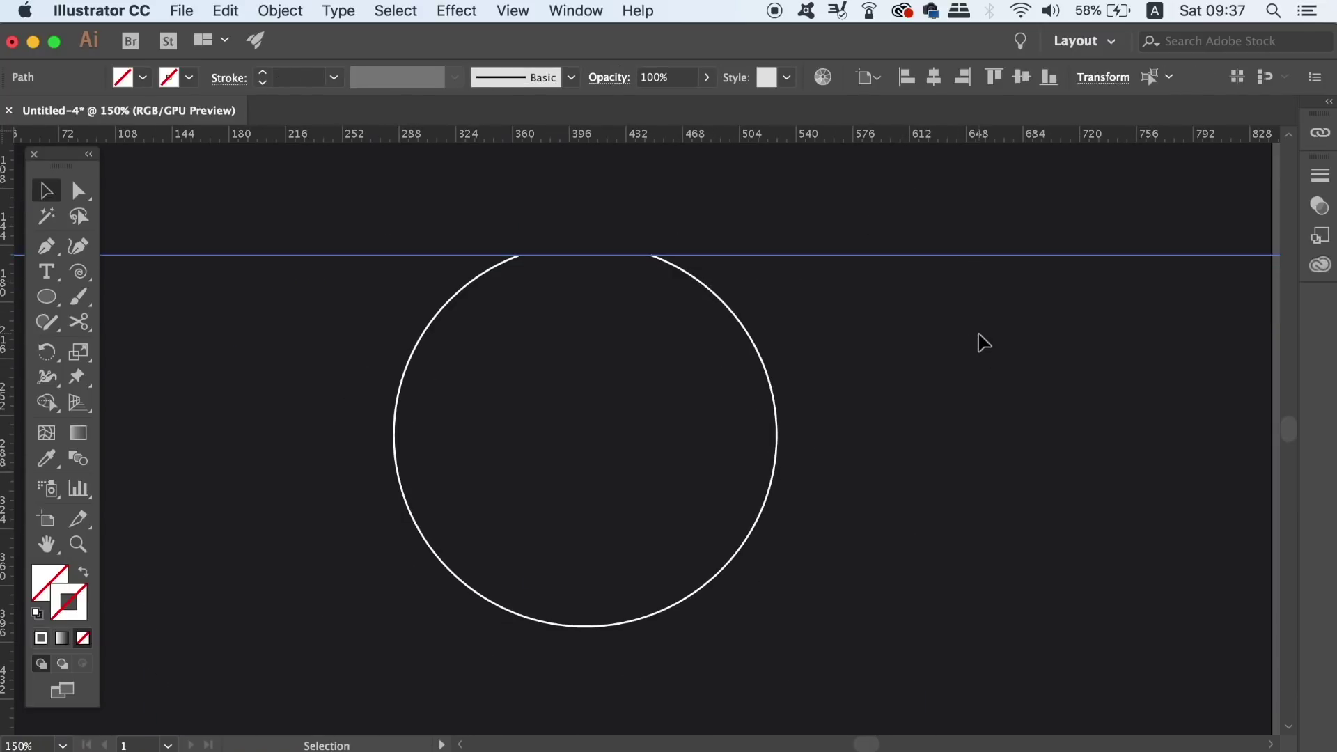
Replace the horizontal guide with a vertical guide through the circle's centre and give the circle an 8 pt stroke
key("BackSpace")
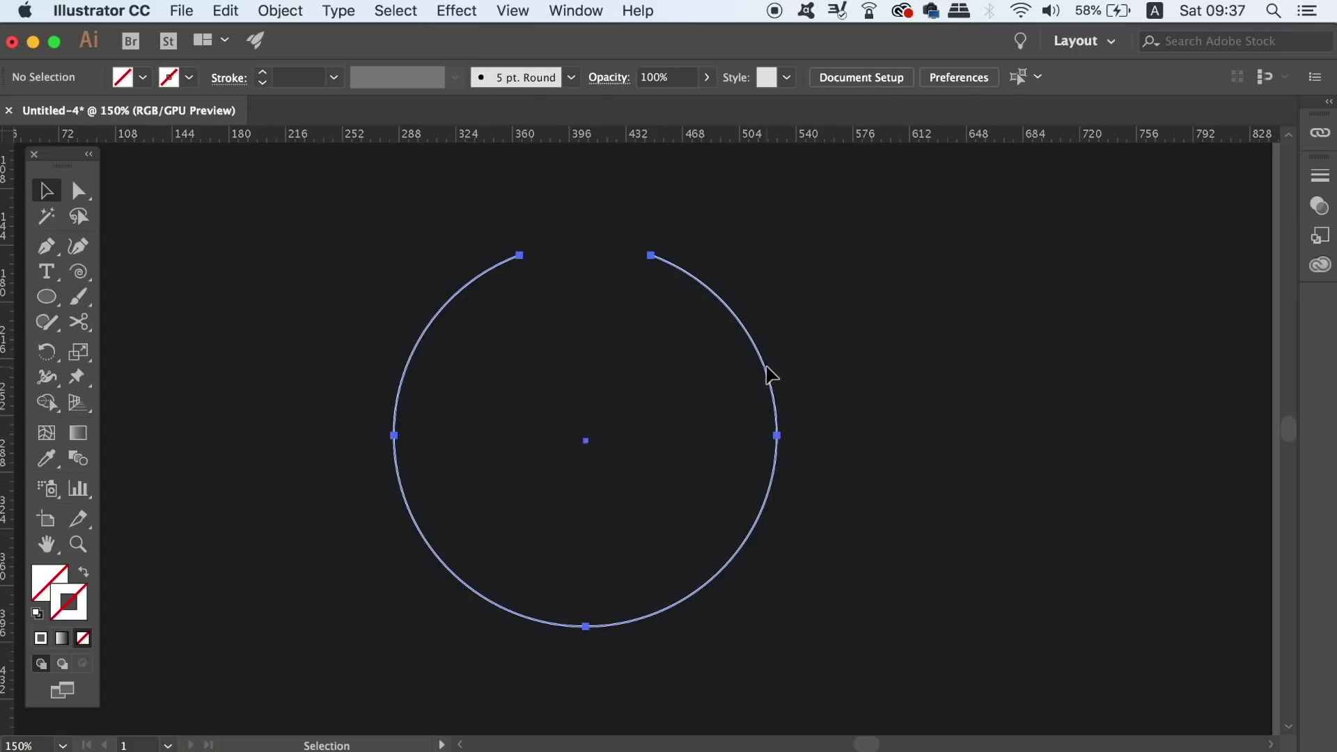
left_click(772, 374)
left_click_drag(10, 440, 585, 459)
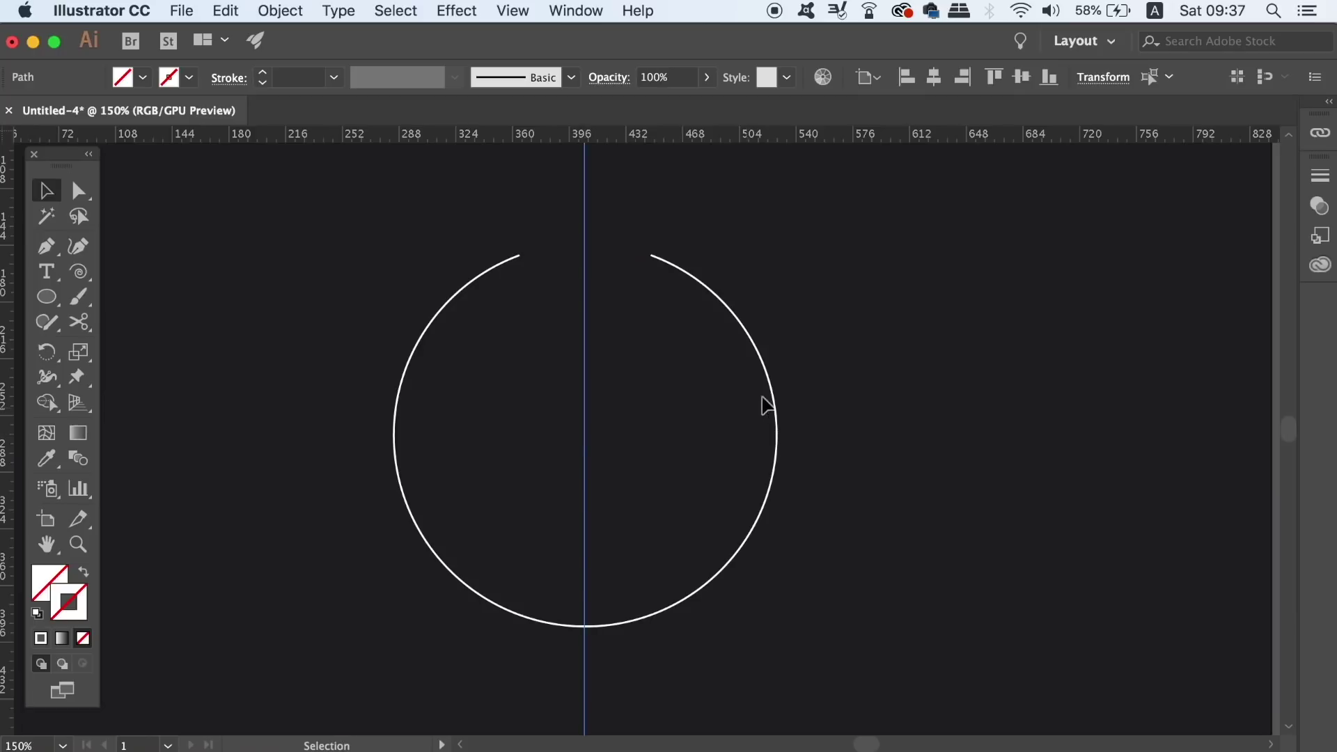
left_click(771, 398)
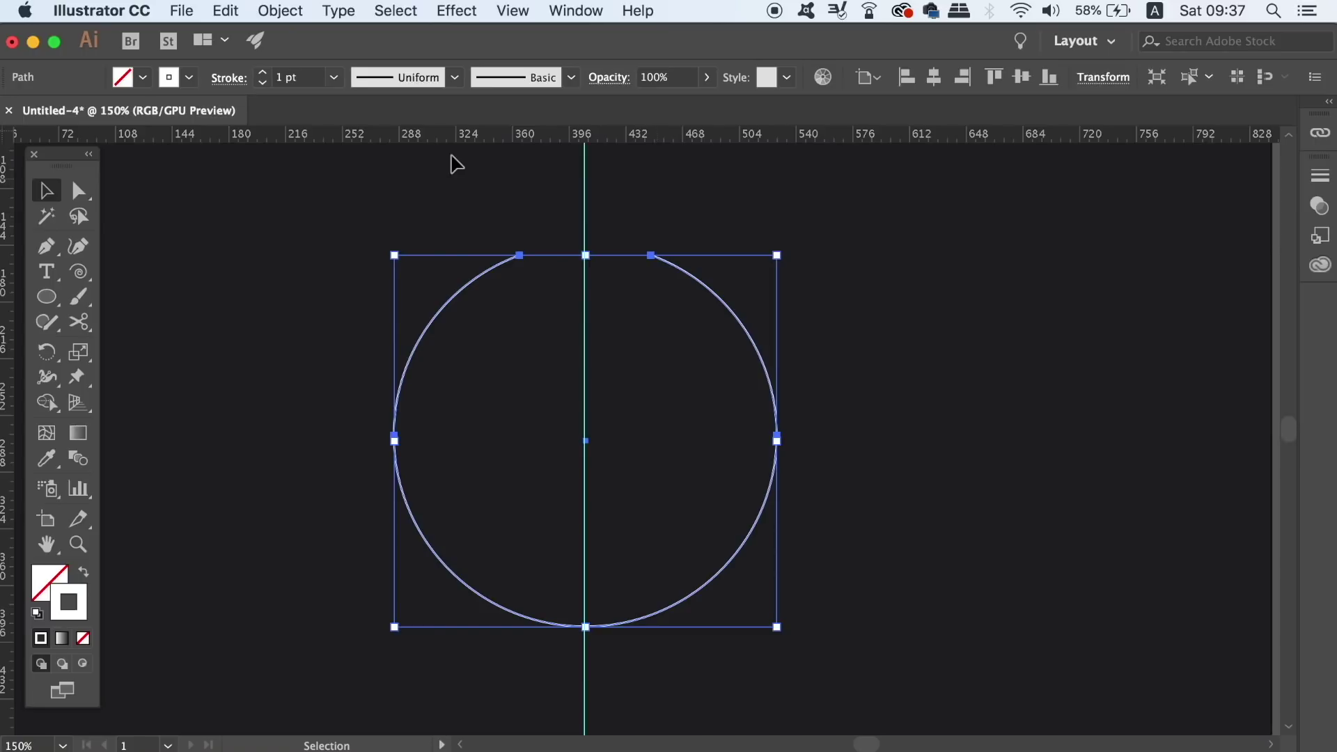
left_click(334, 77)
left_click(351, 331)
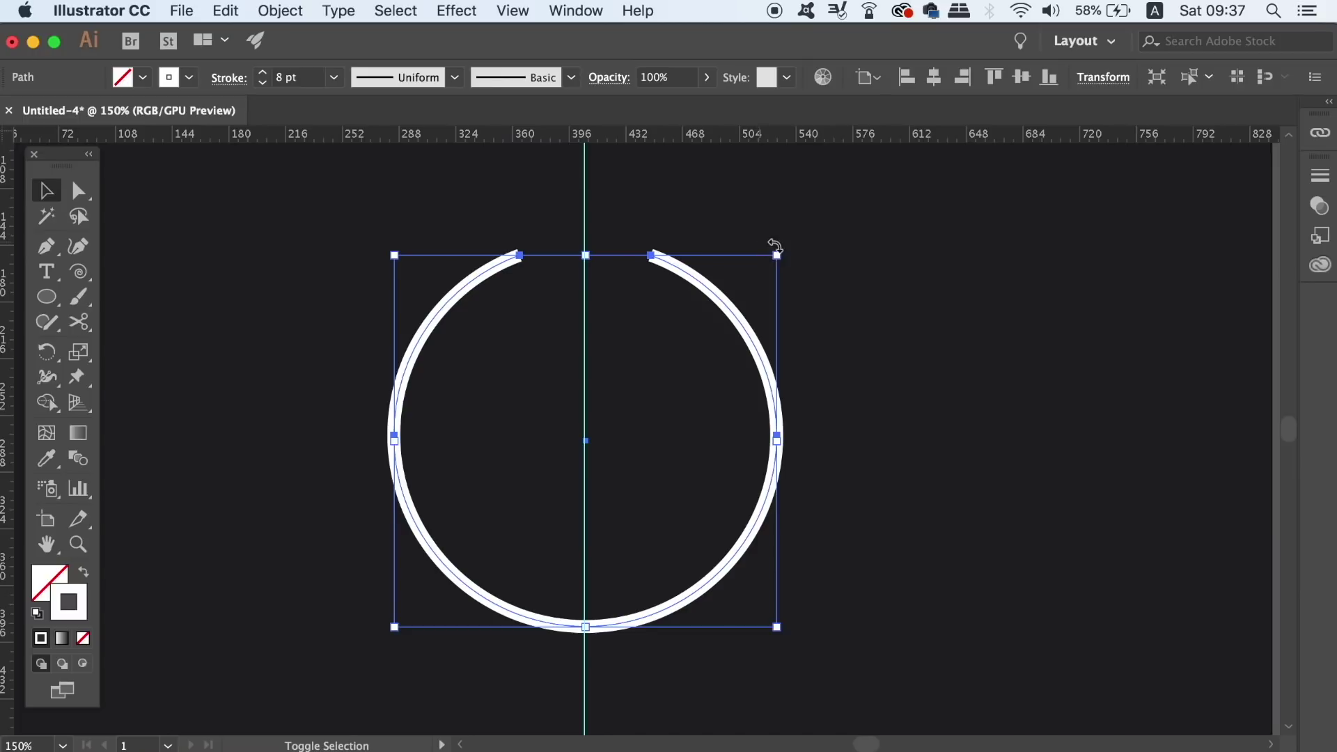
Shrink the open circle about its centre and give it a 20 pt stroke with round caps
left_click(780, 251)
left_click_drag(780, 252, 738, 292)
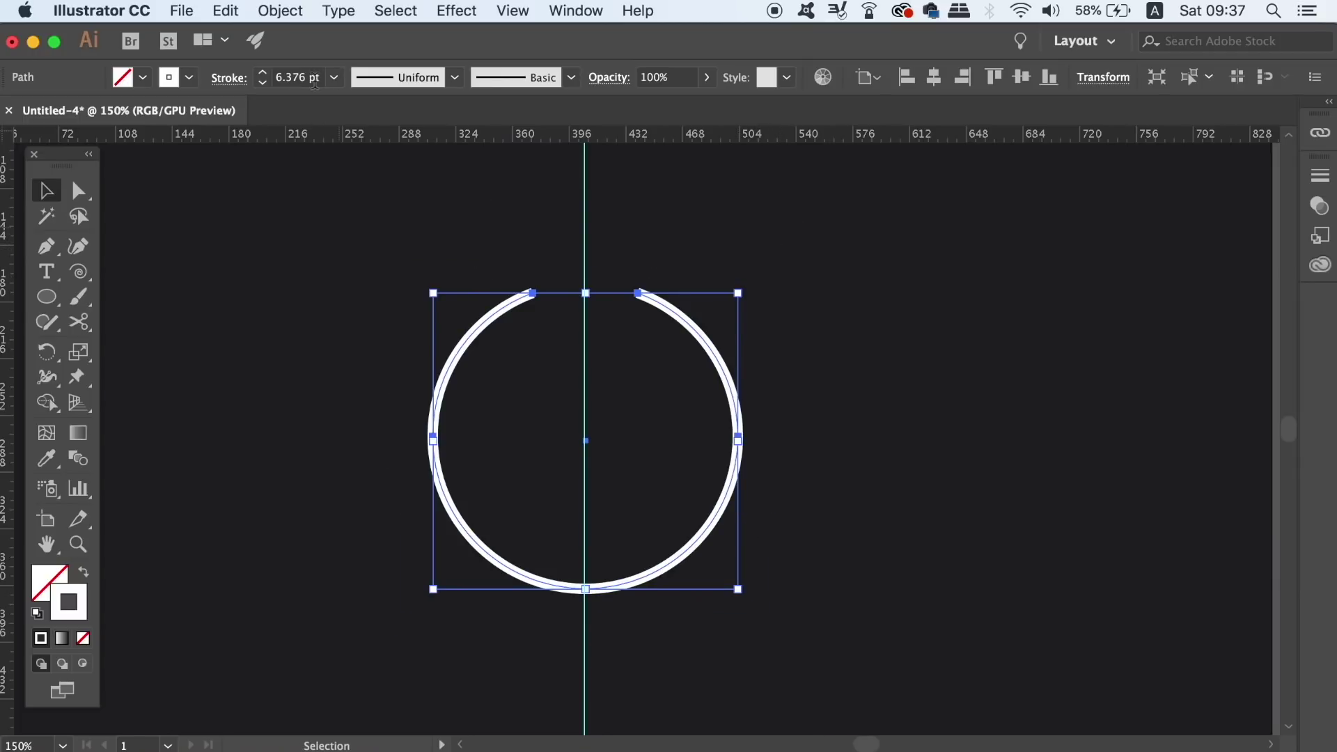
left_click(333, 79)
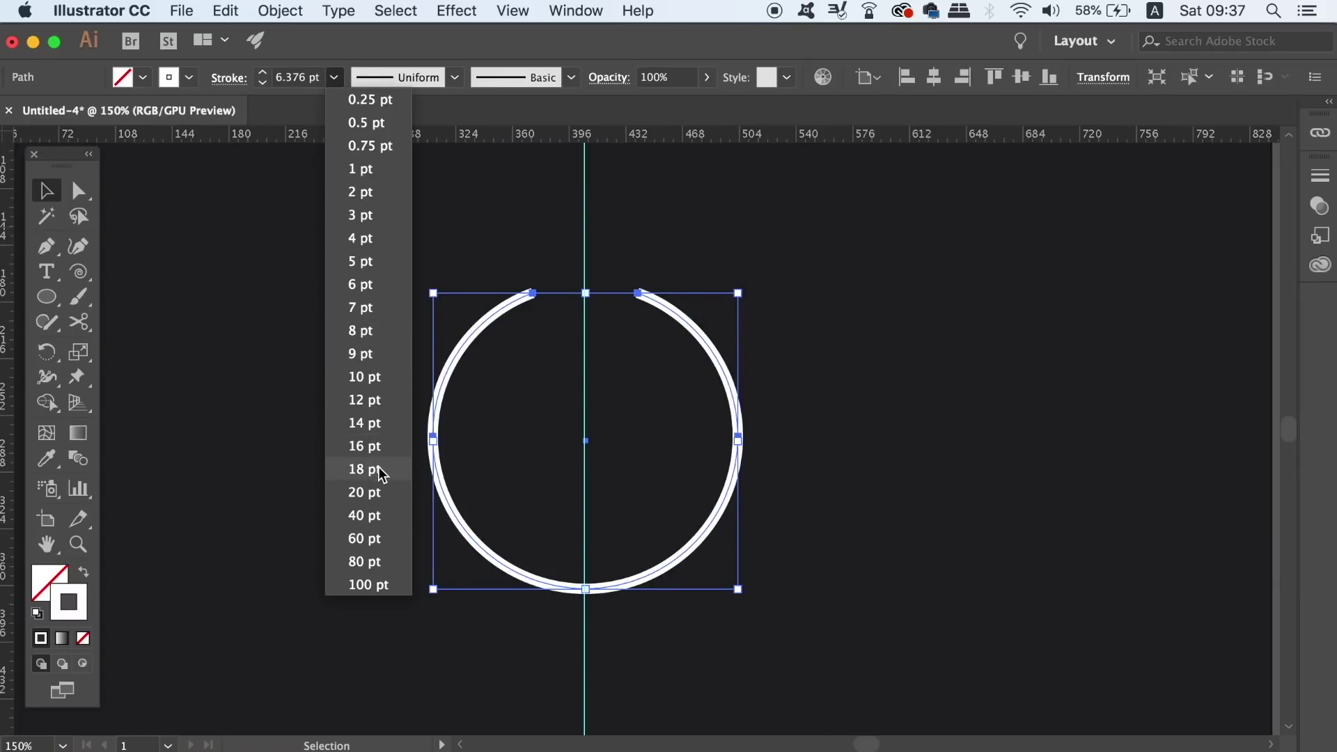
left_click(371, 491)
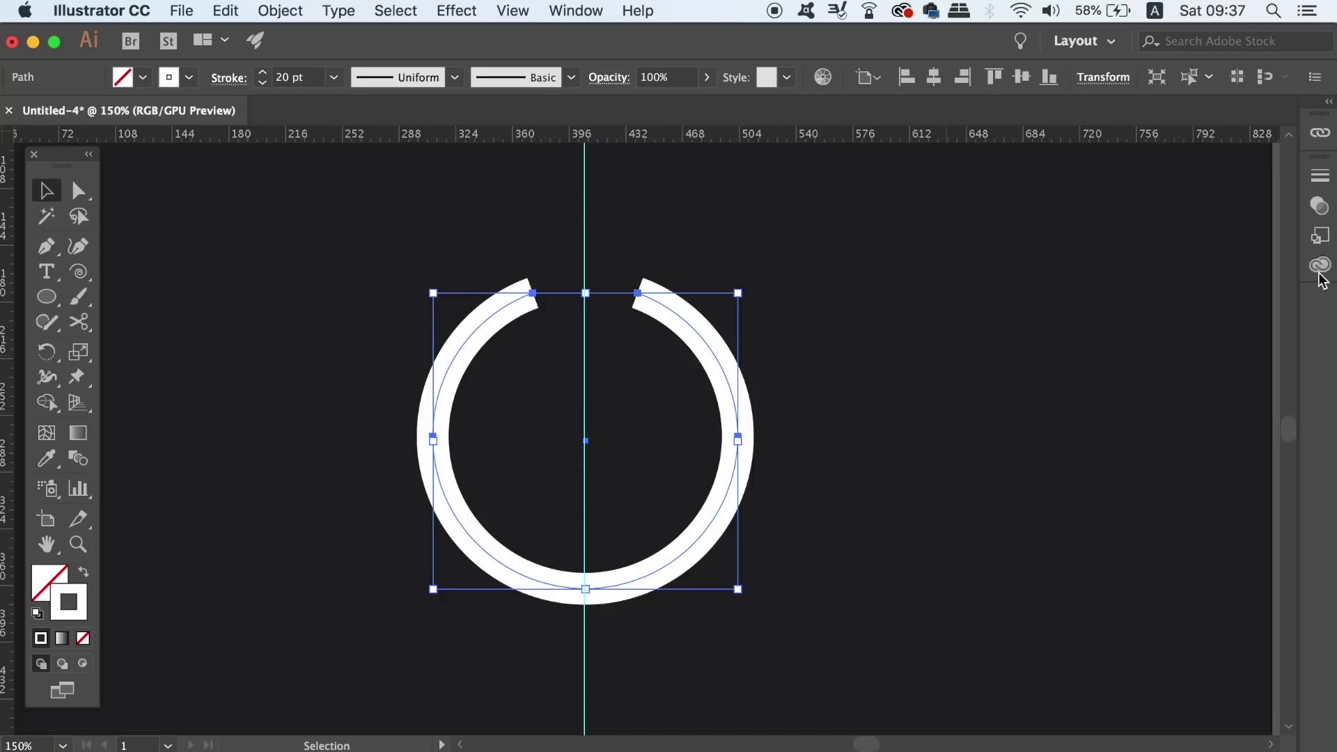
left_click(1324, 178)
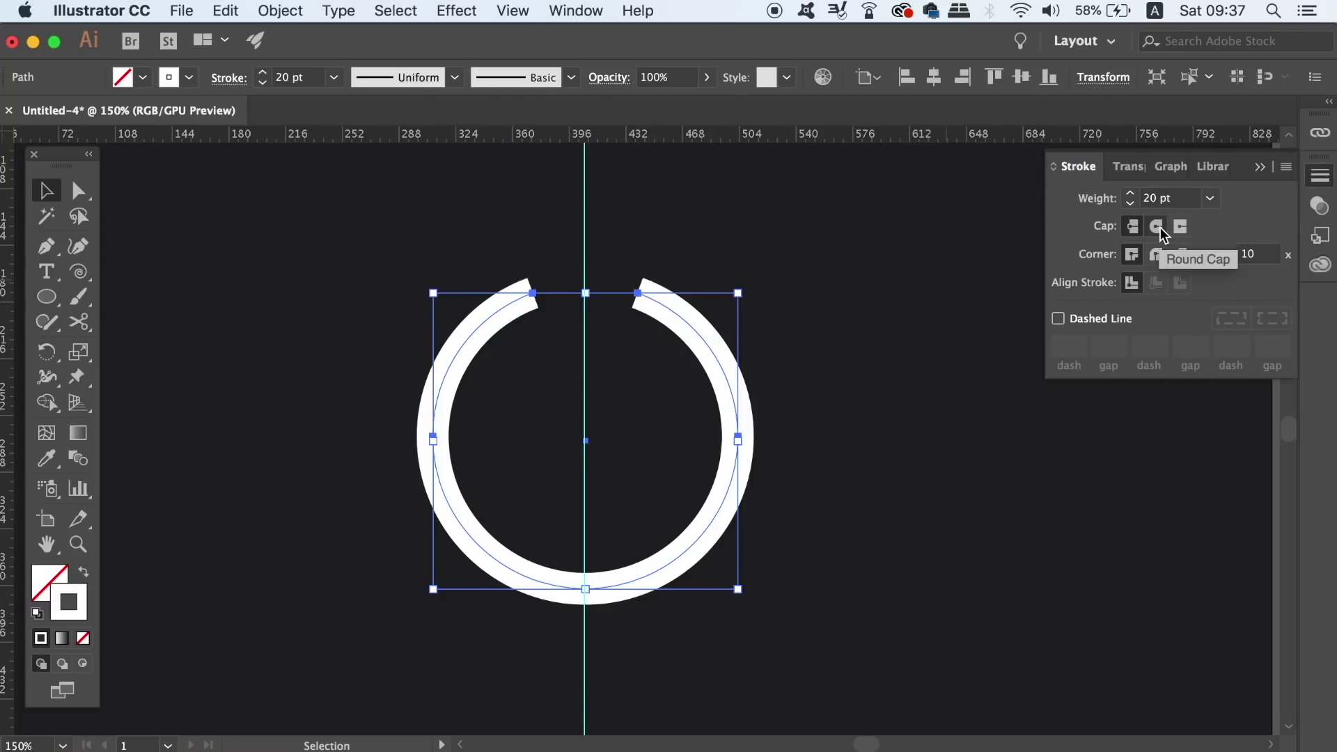
left_click(1157, 227)
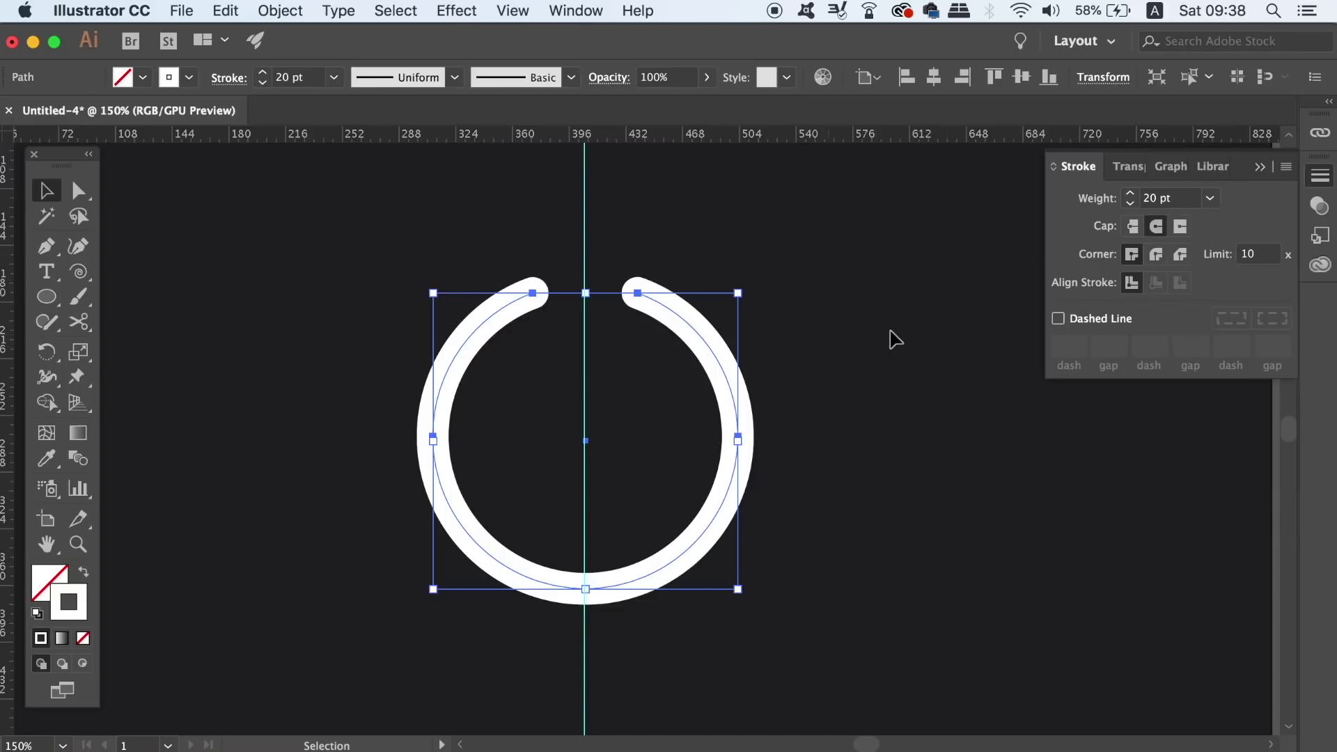
left_click(890, 334)
key("p")
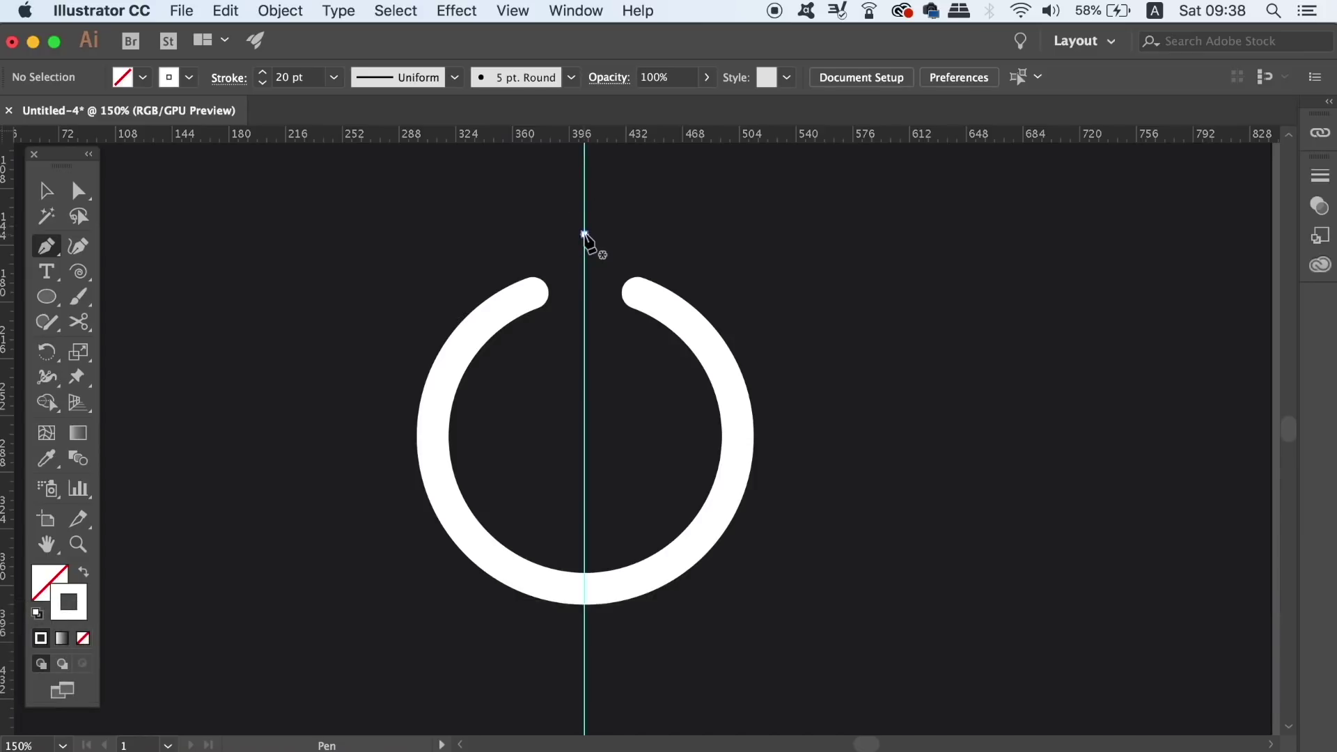
Draw a vertical line from above the gap to the circle's centre, then select both icon parts
left_click(584, 234)
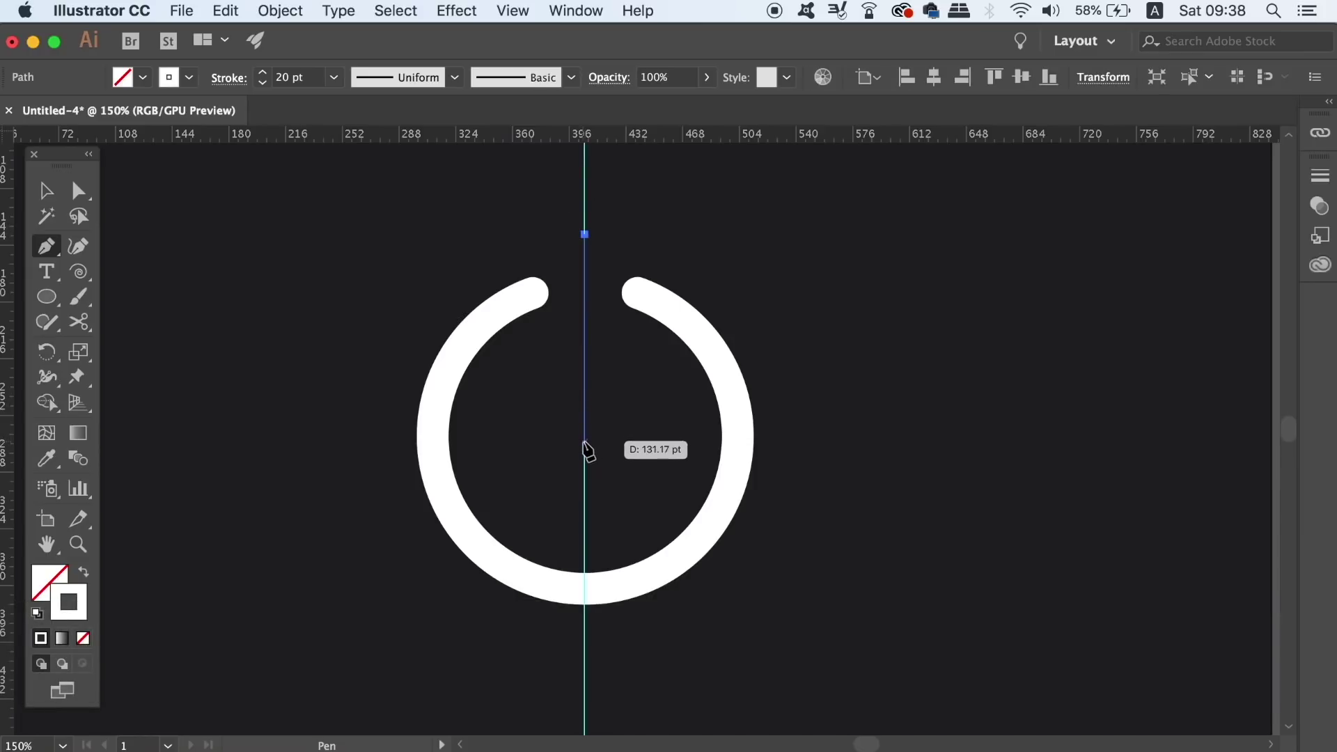
left_click(584, 440)
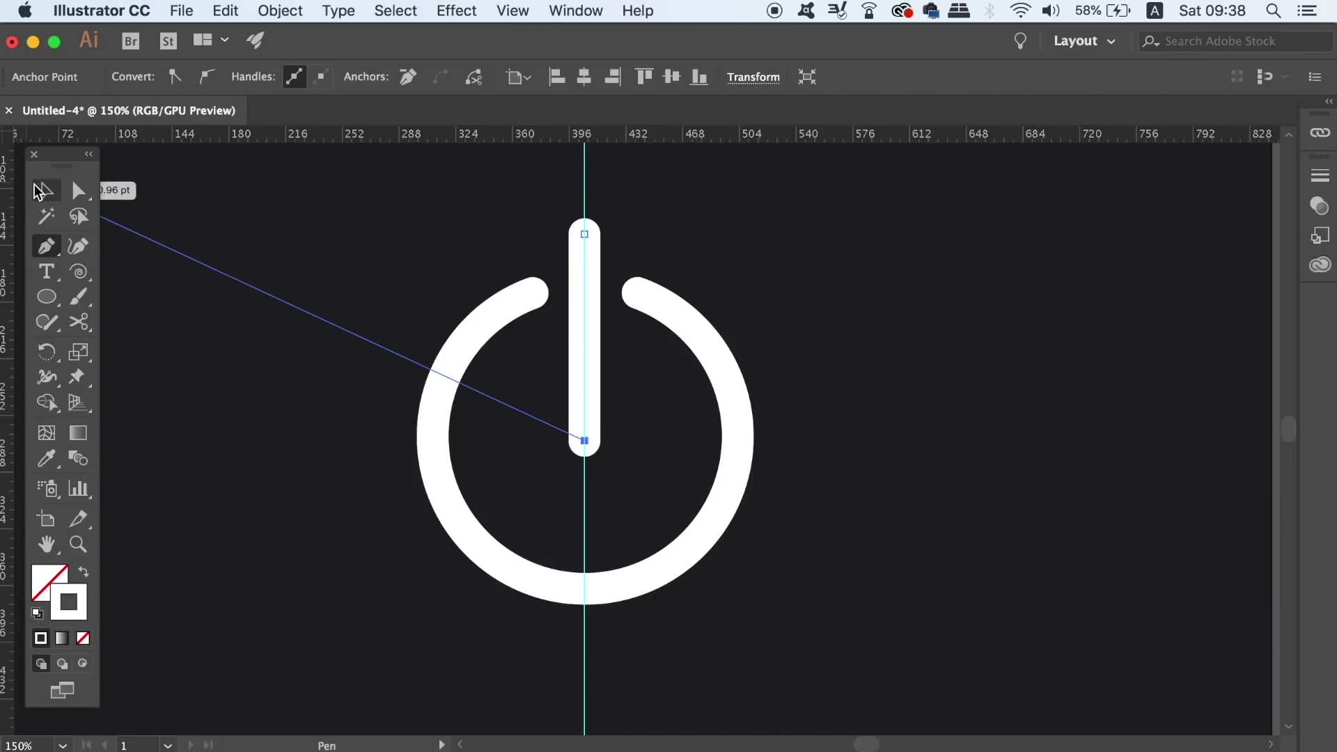
left_click(46, 191)
left_click(347, 202)
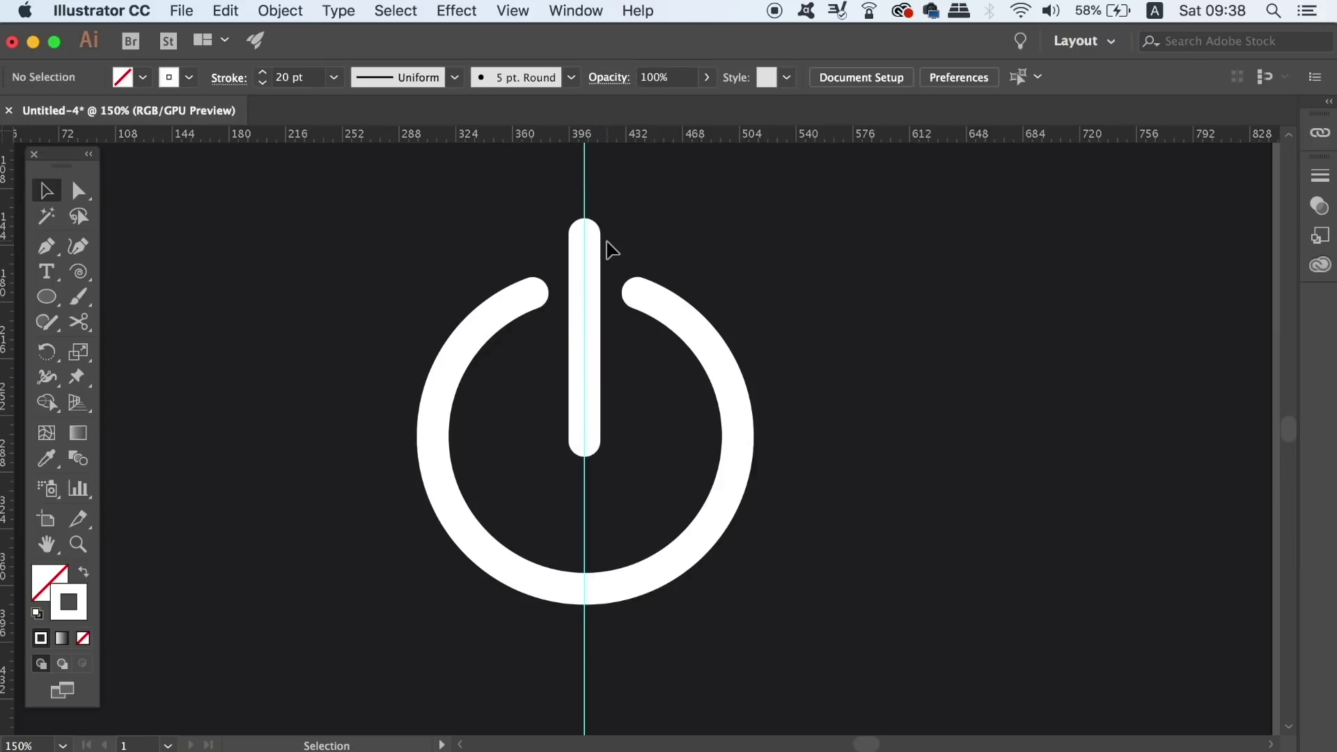
key("super+1")
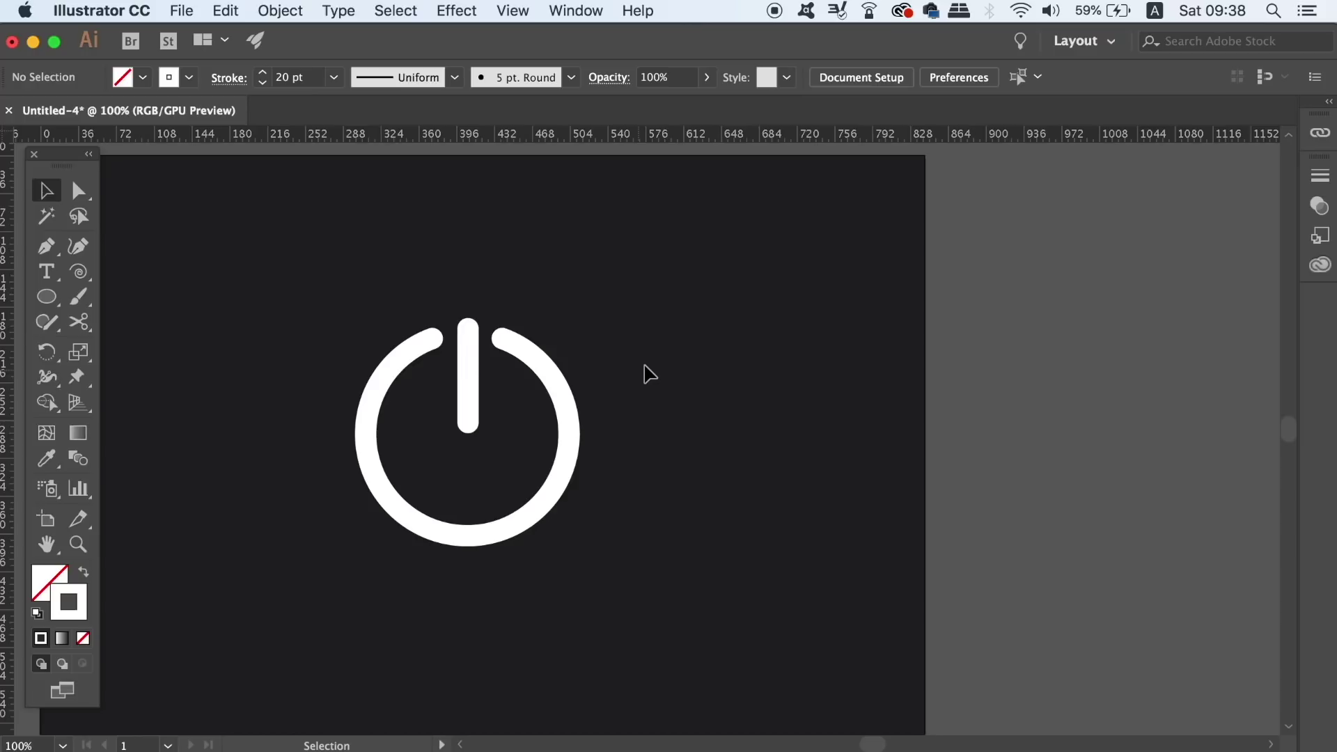
left_click(384, 466)
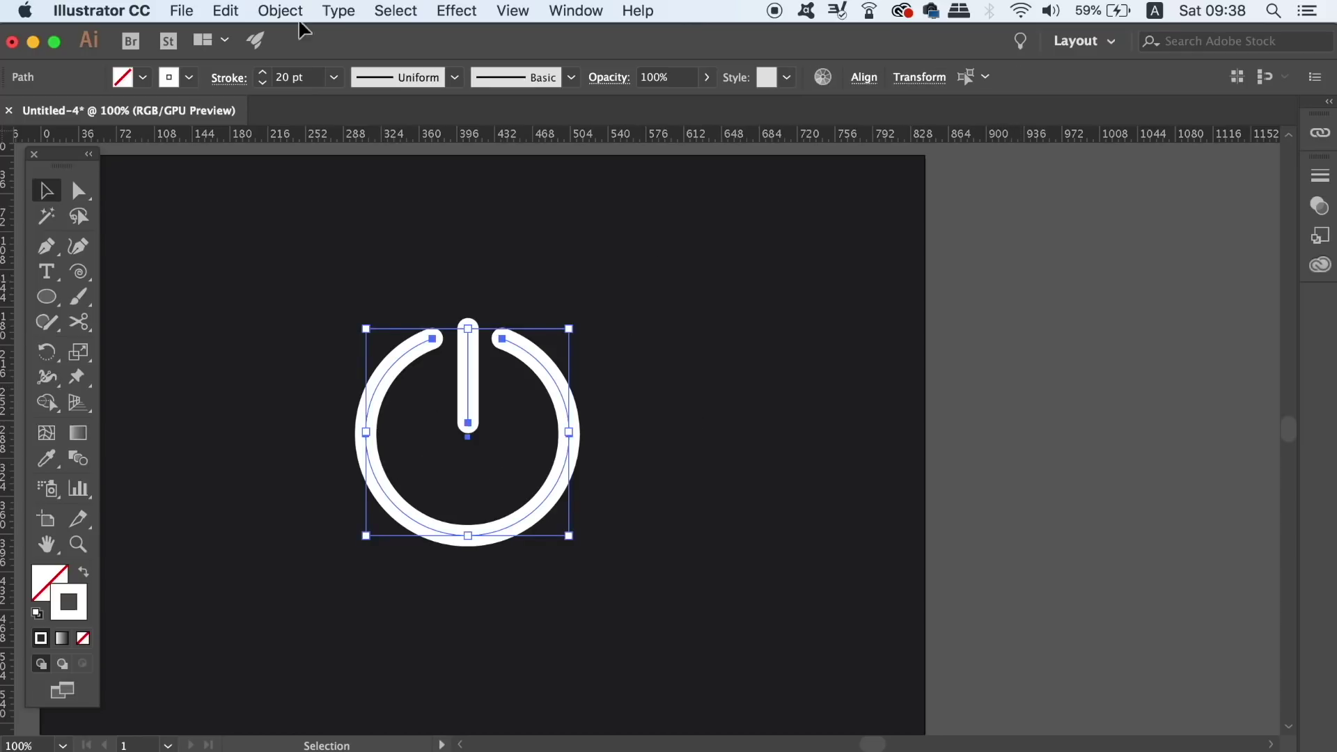
Outline the power symbol's strokes and merge them with Pathfinder Unite
left_click(280, 11)
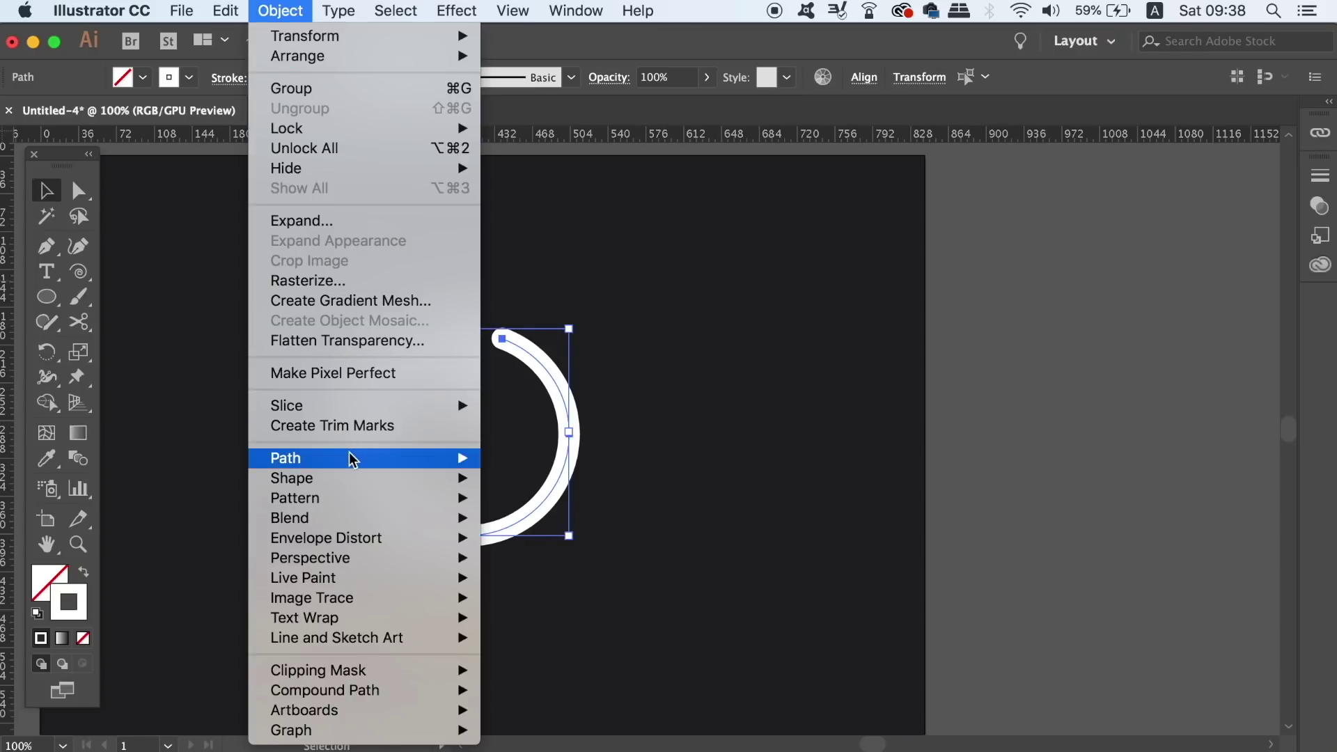
mouse_move(352, 460)
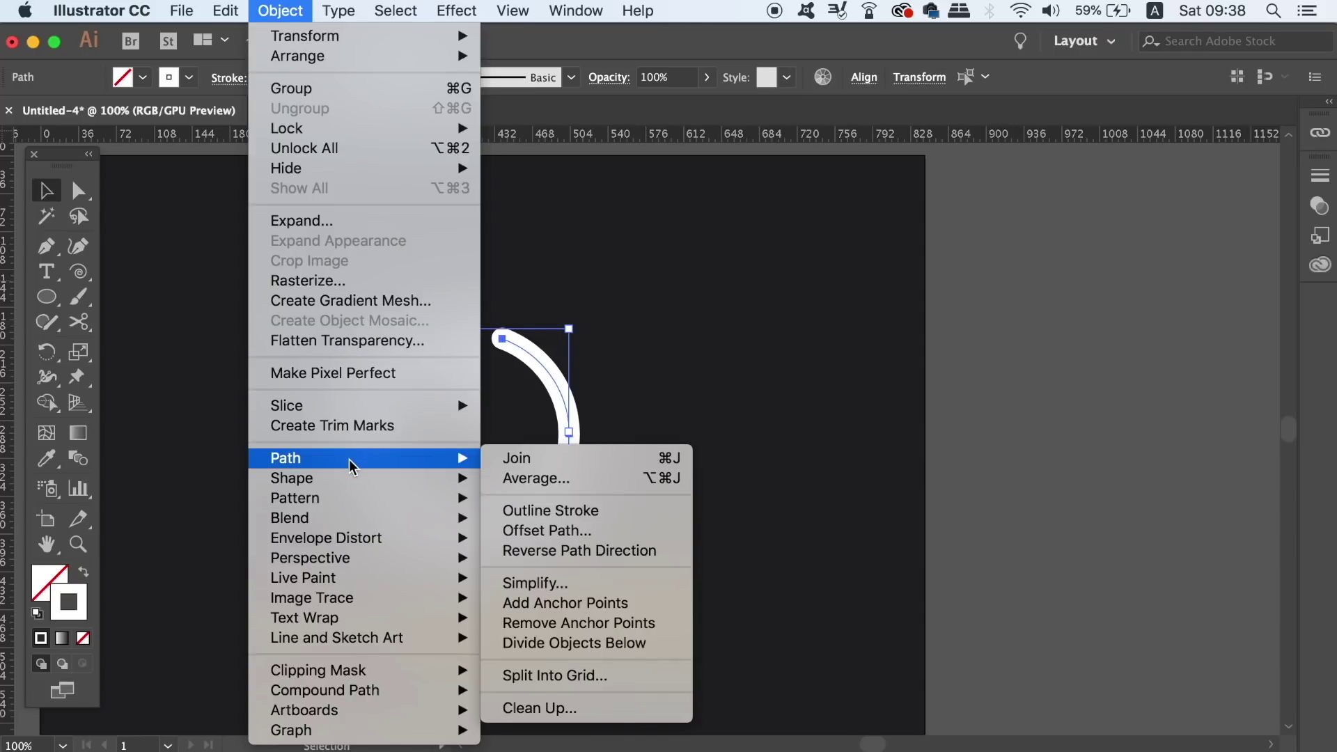
left_click(608, 516)
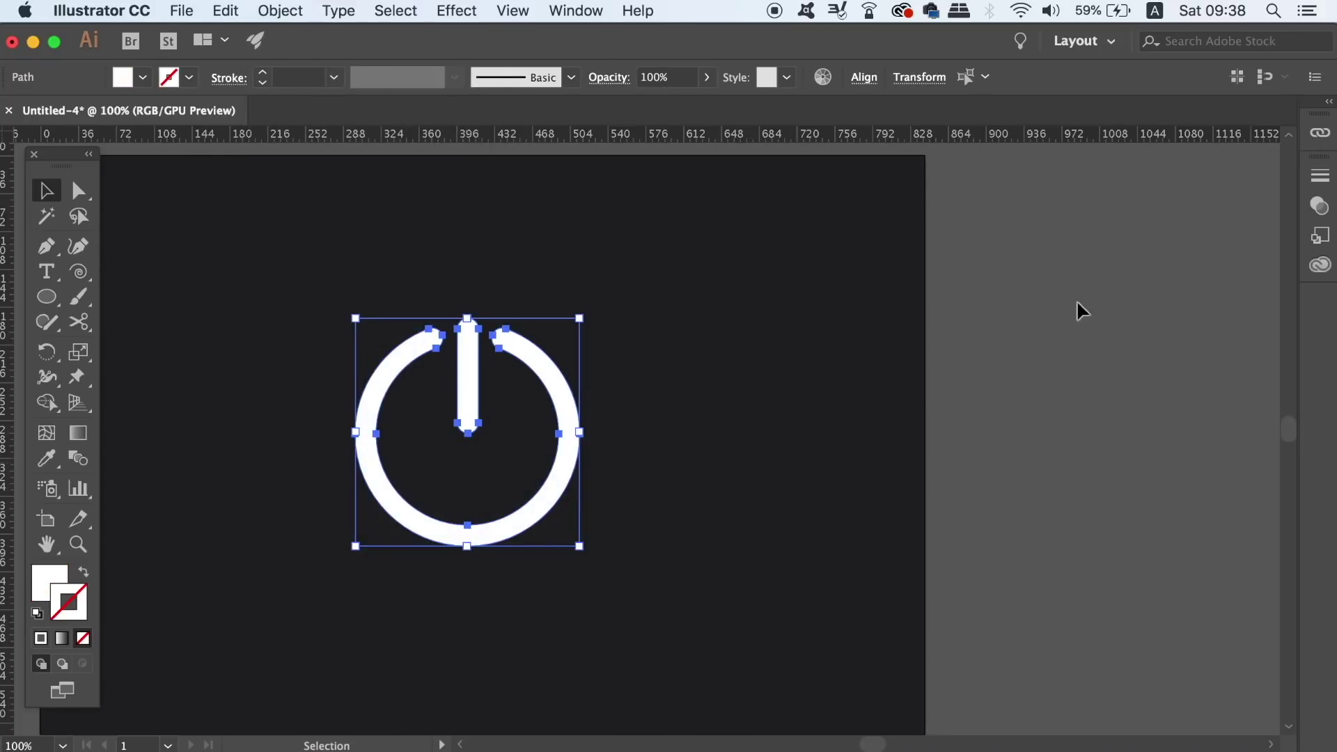
left_click(575, 10)
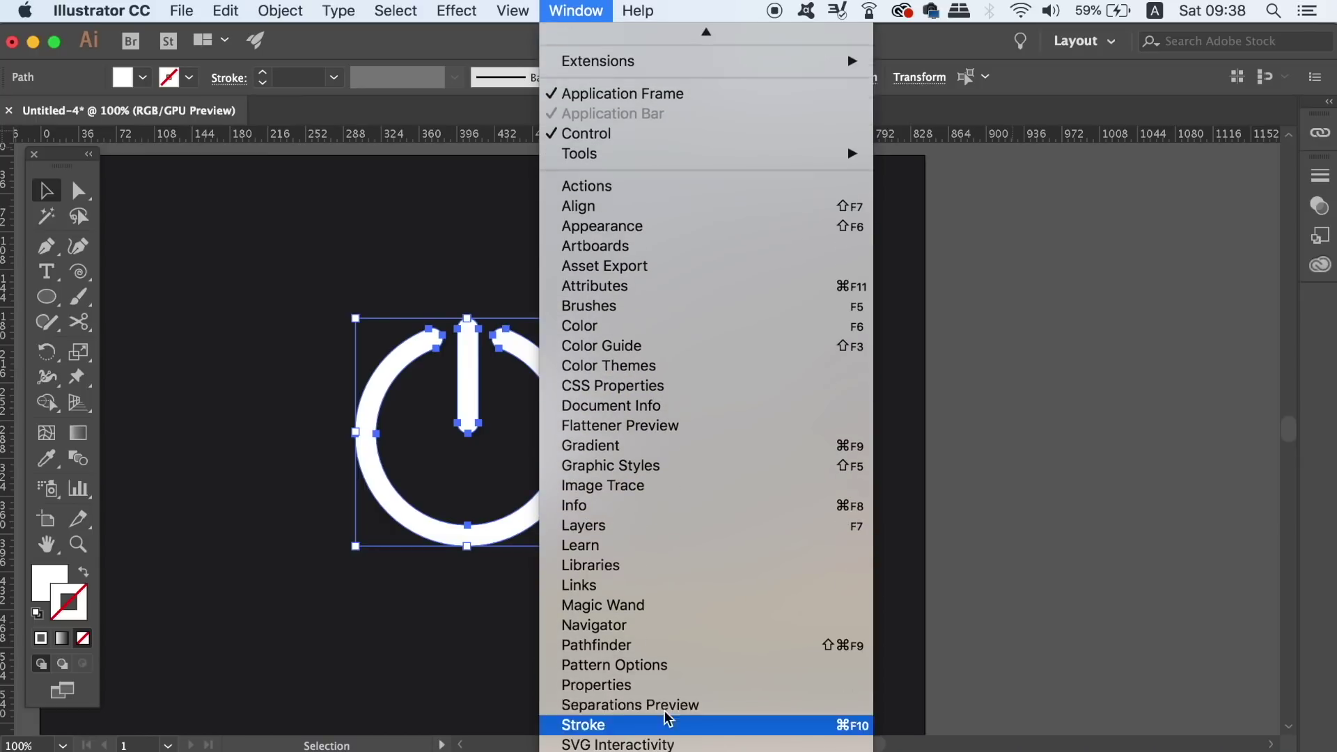
left_click(674, 650)
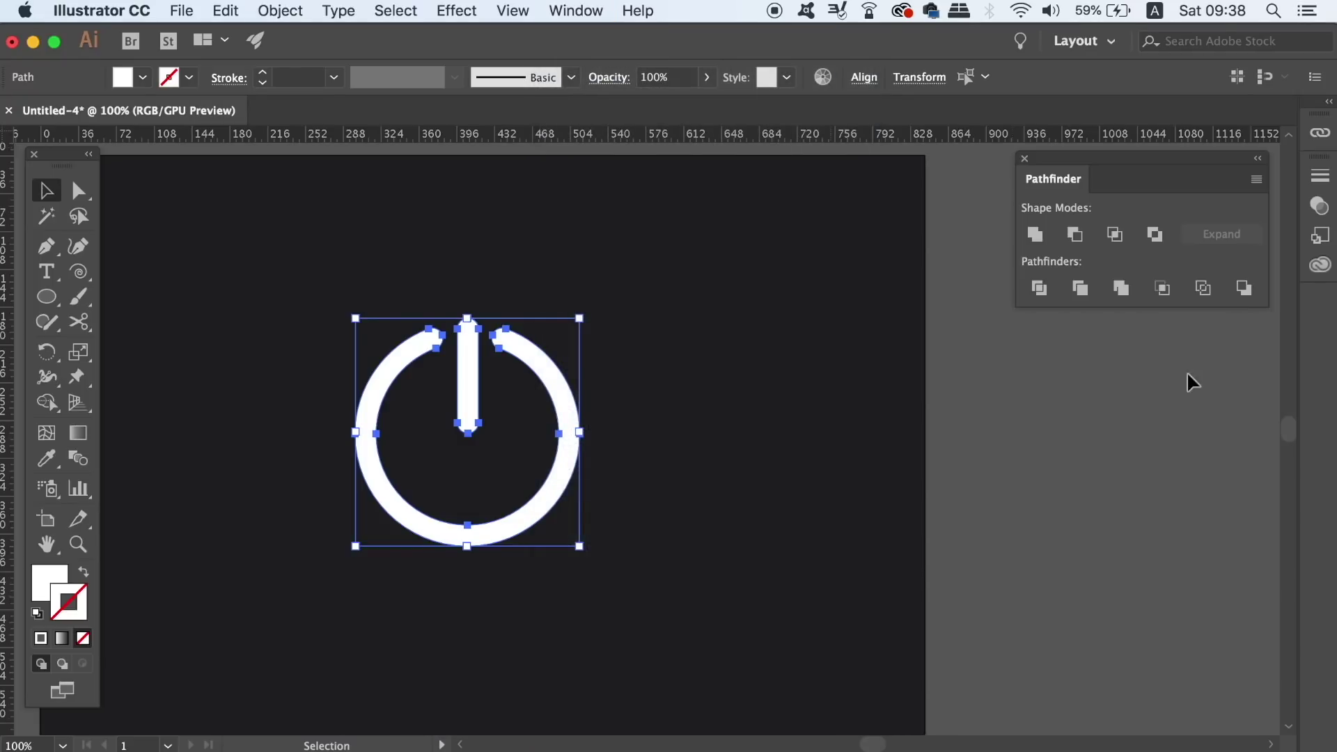
left_click(1036, 236)
left_click(1025, 158)
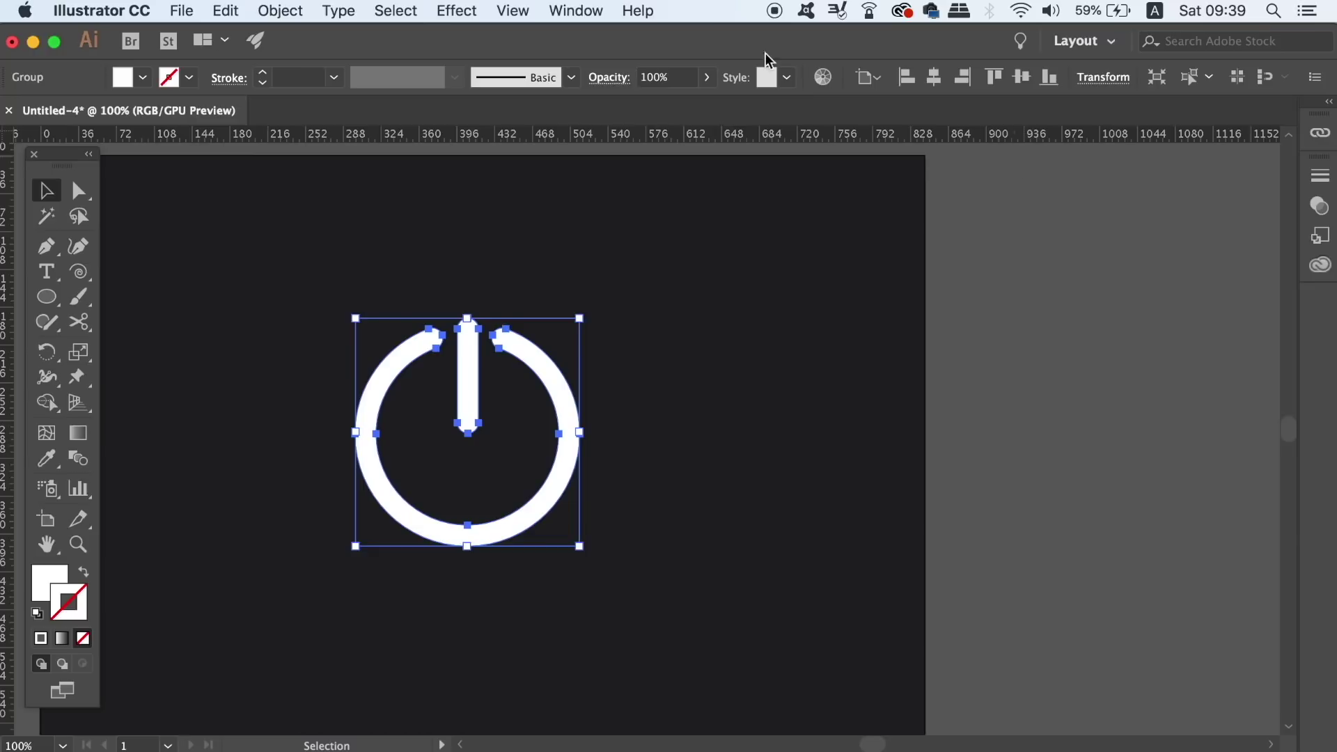
Open the Appearance panel and add a new stroke placed below the fill
left_click(571, 10)
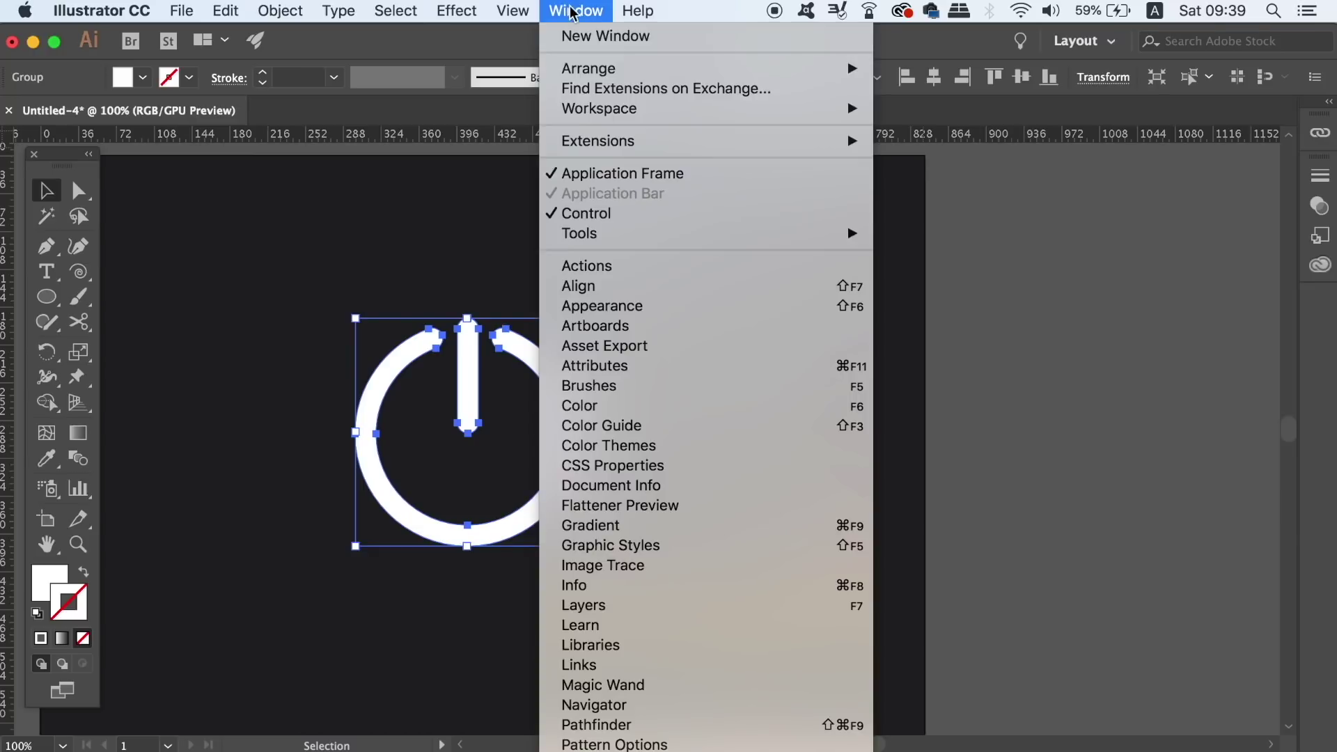
left_click(695, 307)
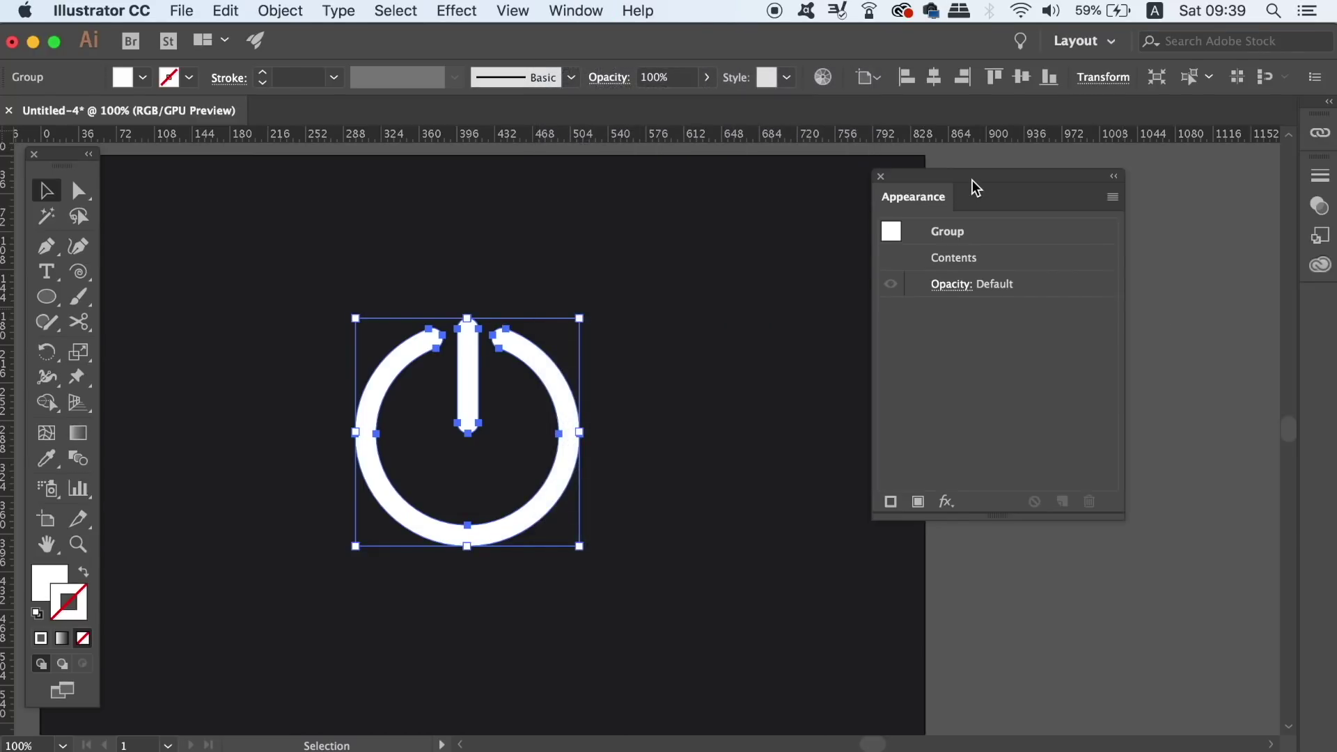
left_click_drag(975, 187, 1100, 208)
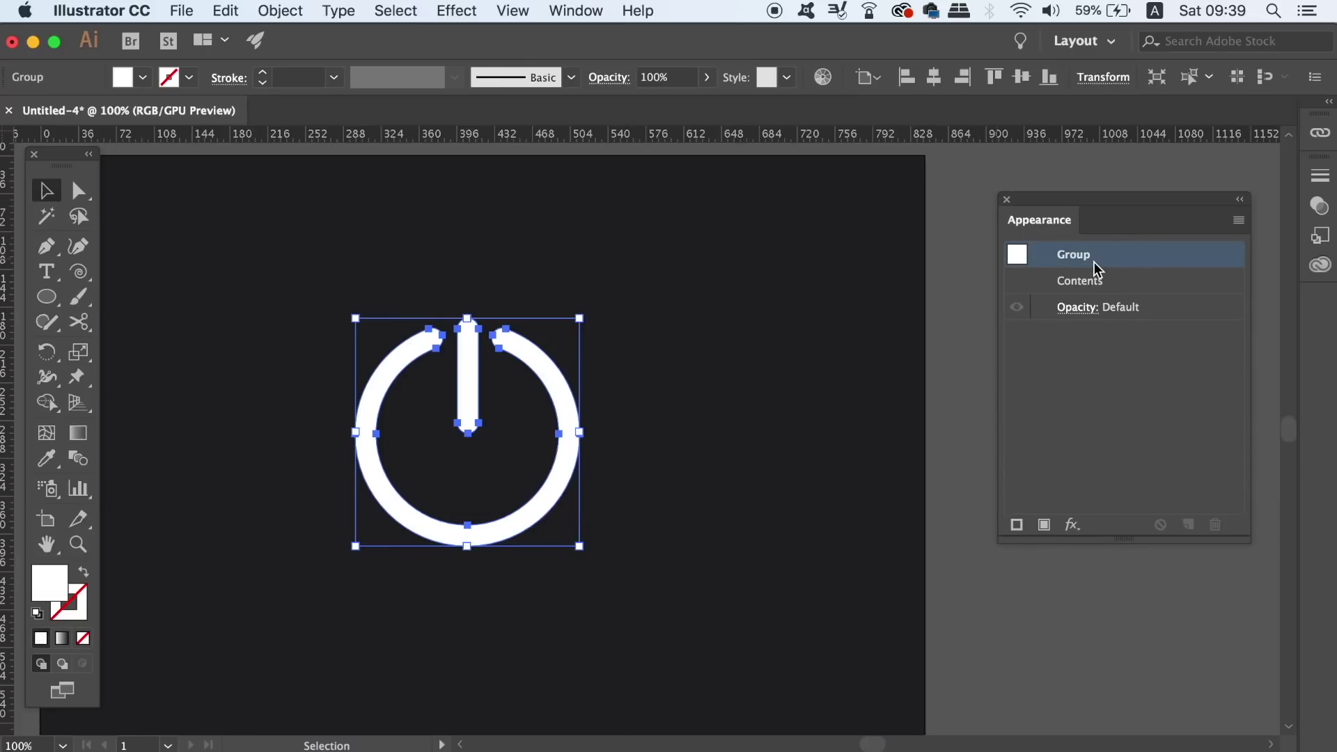
left_click(1239, 220)
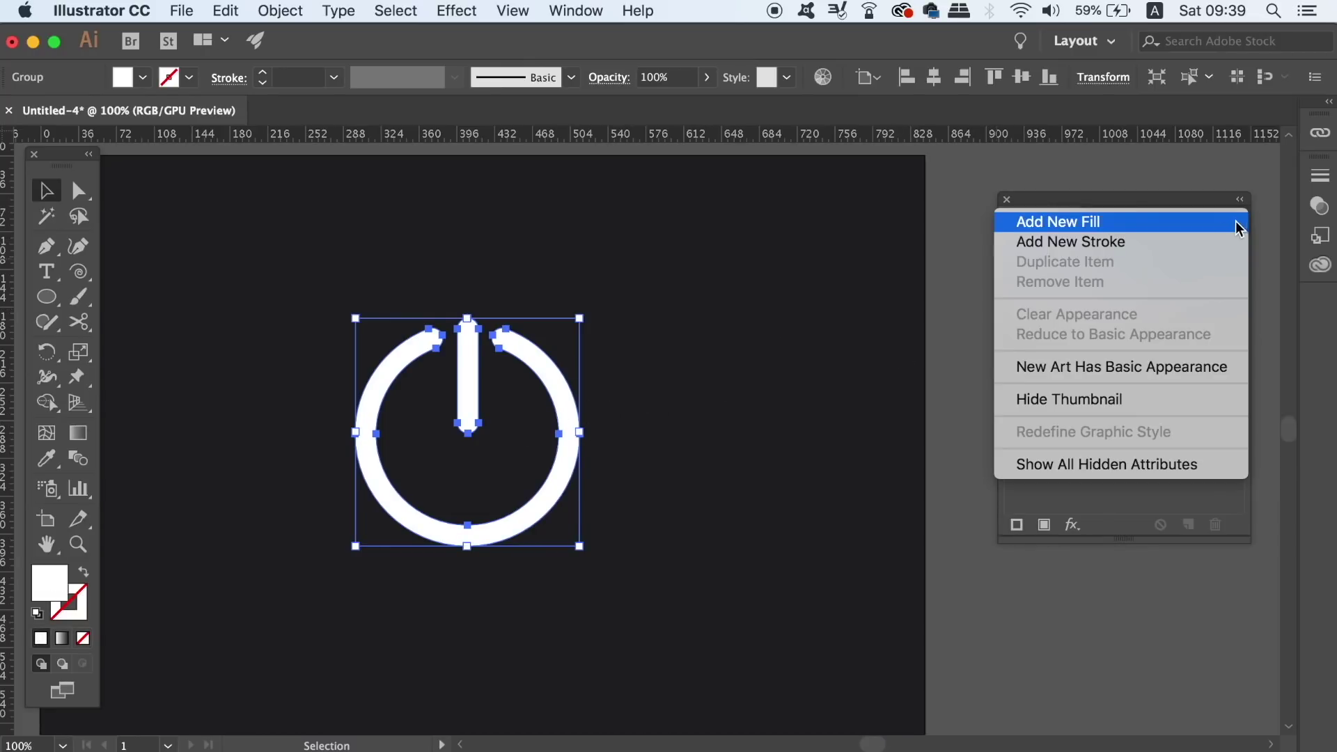
left_click(1186, 241)
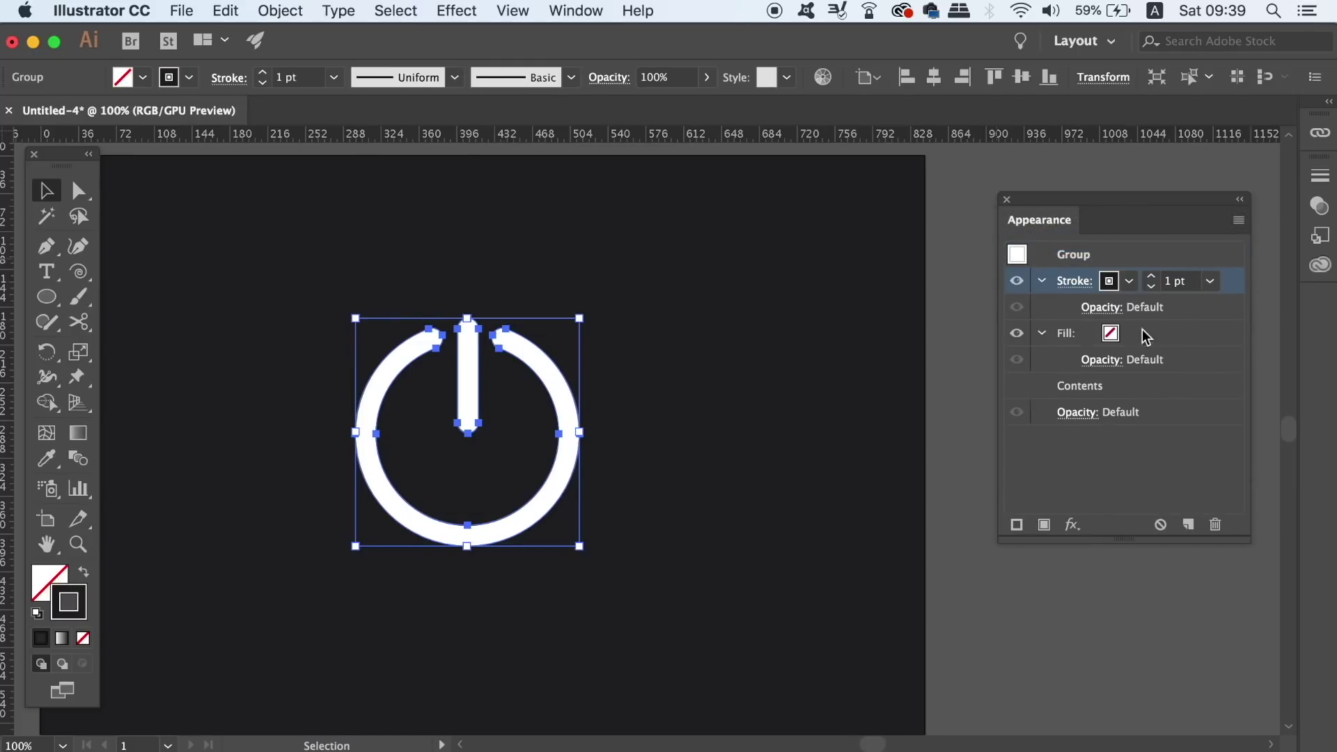
left_click_drag(1232, 287, 1231, 372)
Change the power symbol's fill to light pink #ffcaec
left_click(1113, 282)
left_click(1111, 281)
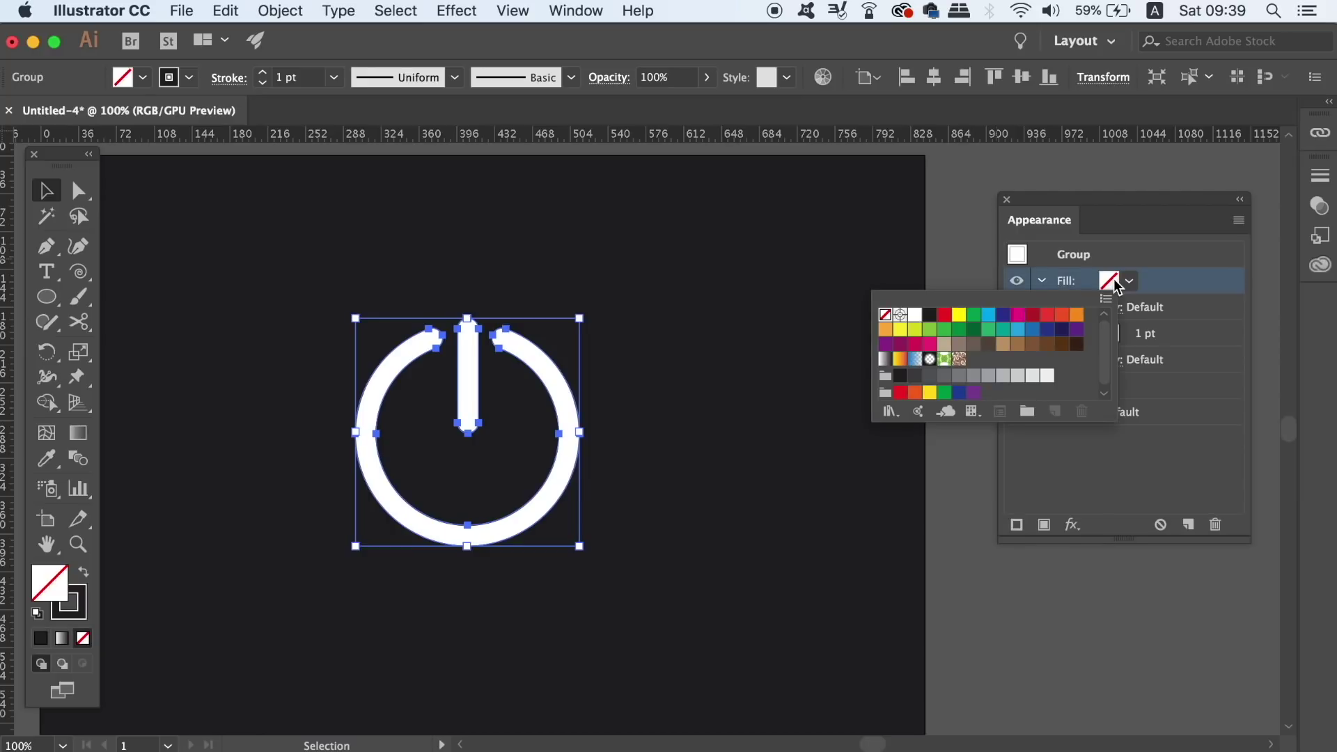
left_click(1017, 317)
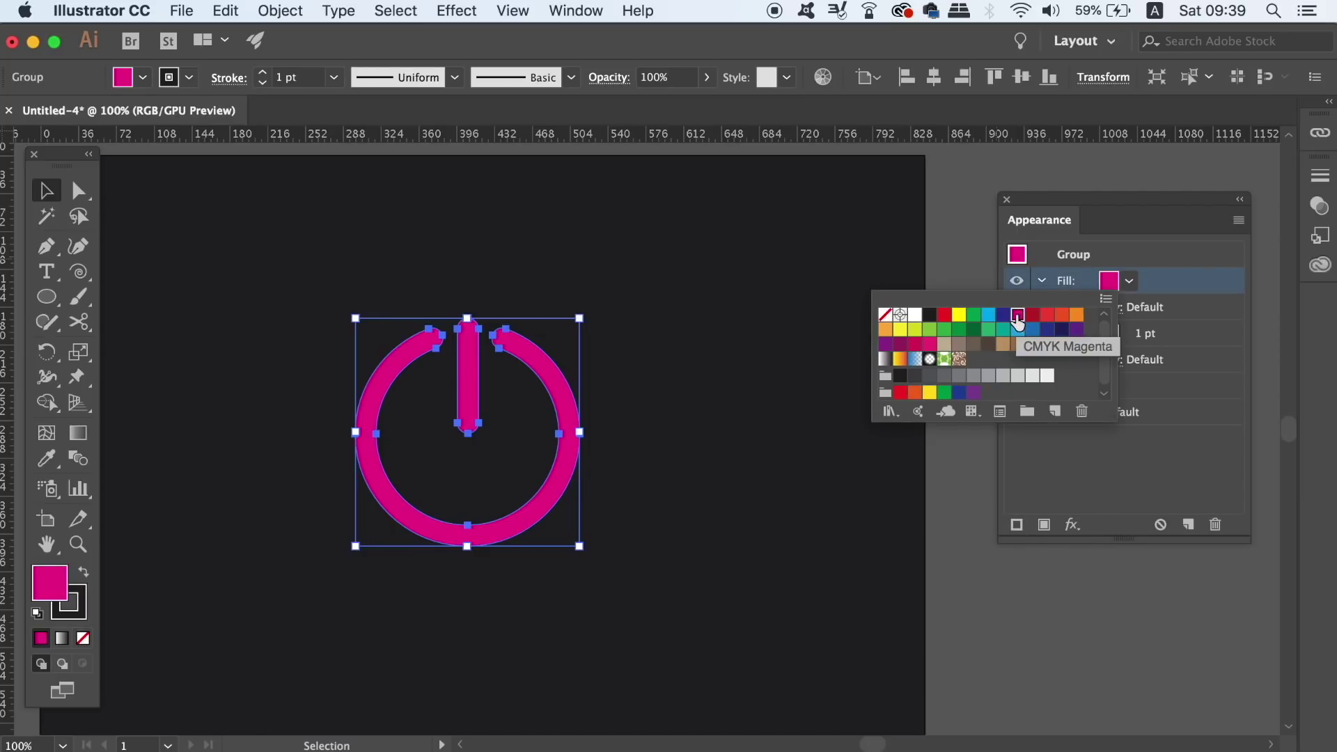
left_click(50, 589)
double_click(51, 589)
left_click_drag(792, 467, 752, 441)
left_click(1207, 463)
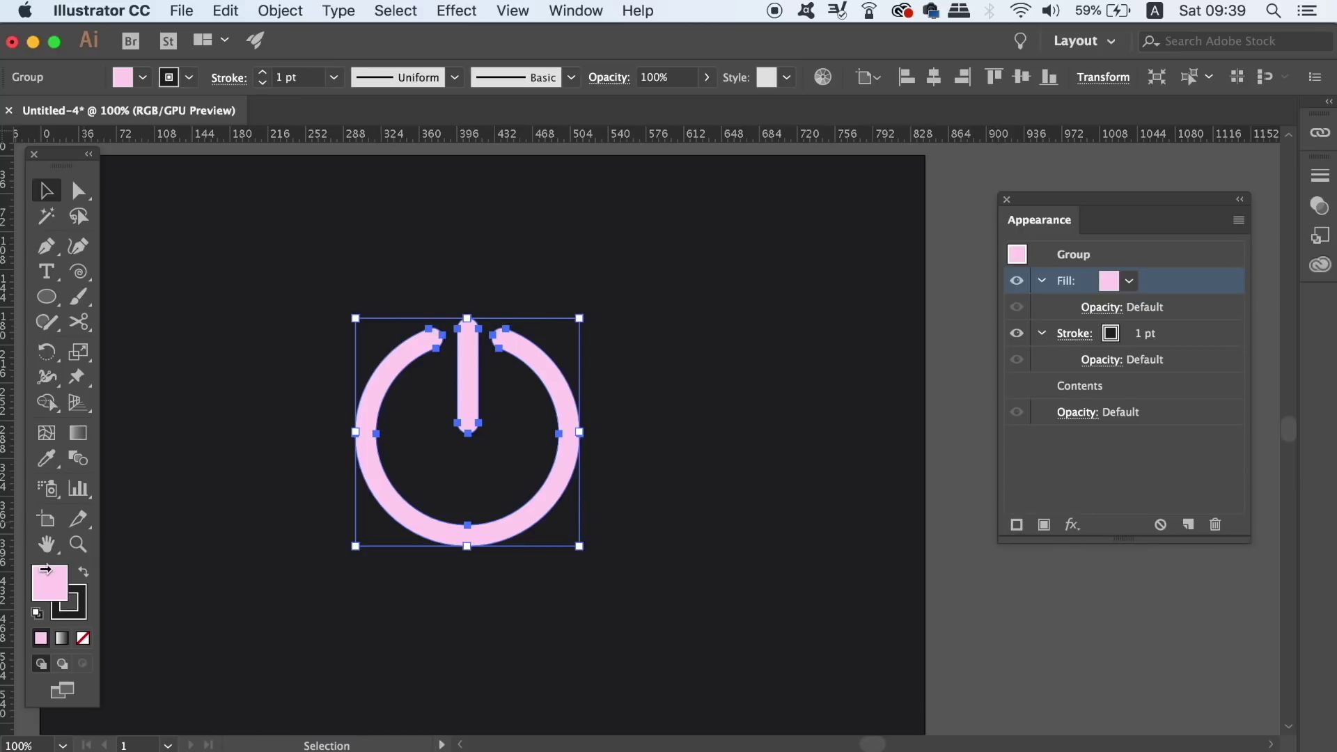
Clear the toolbar stroke colour and set the added stroke to the magenta swatch
left_click(77, 617)
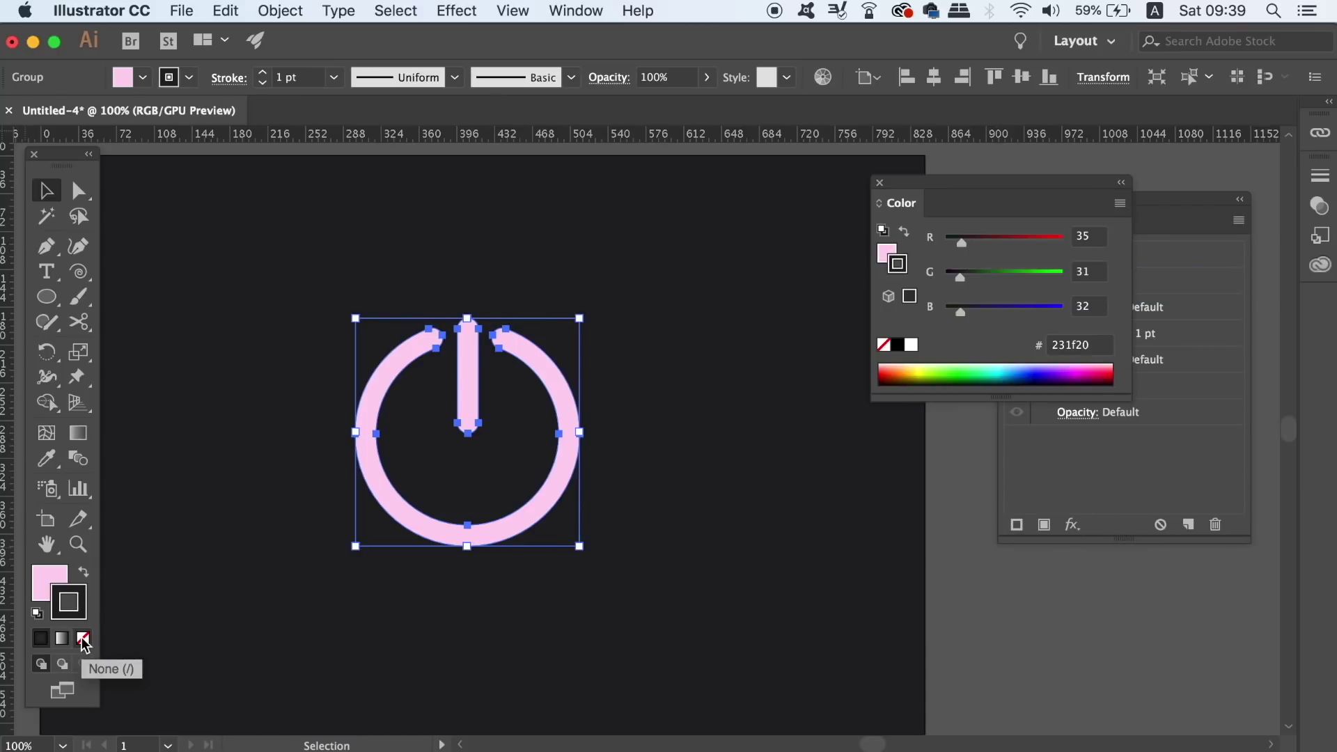
left_click(83, 638)
left_click(51, 581)
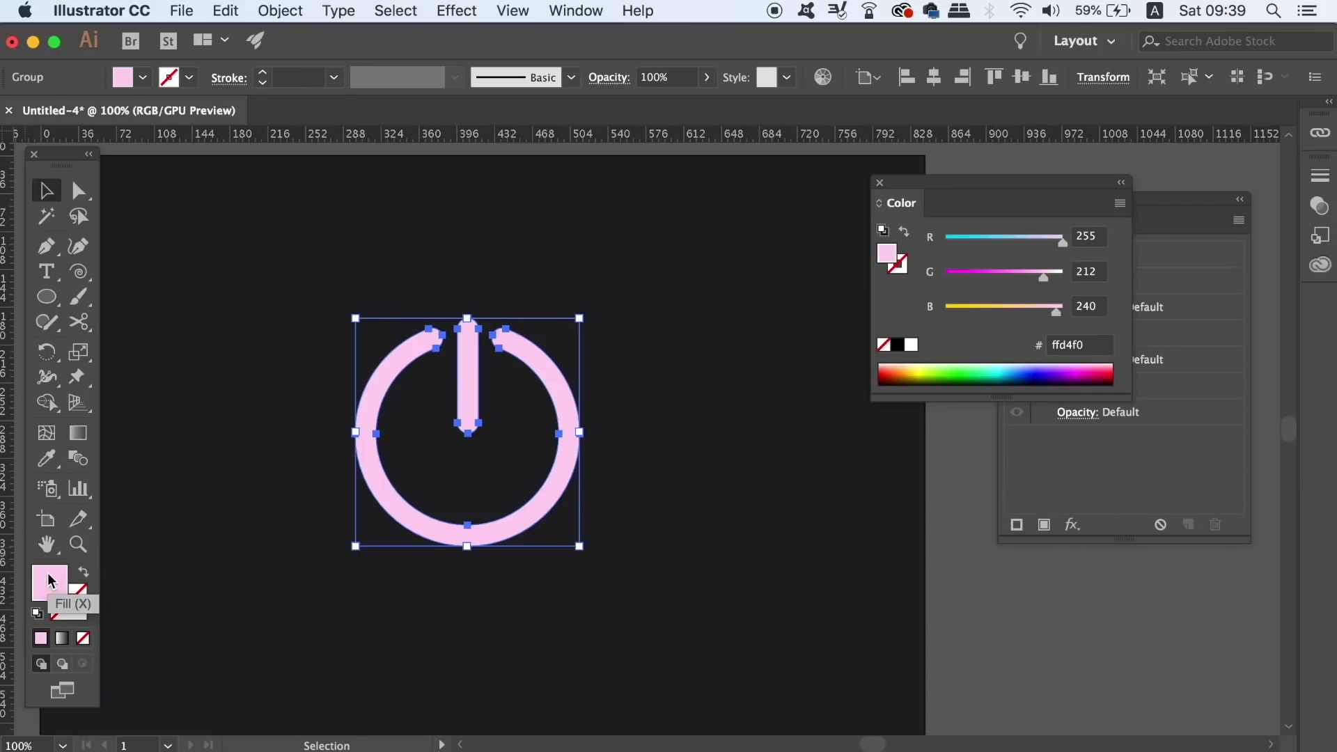
left_click(879, 182)
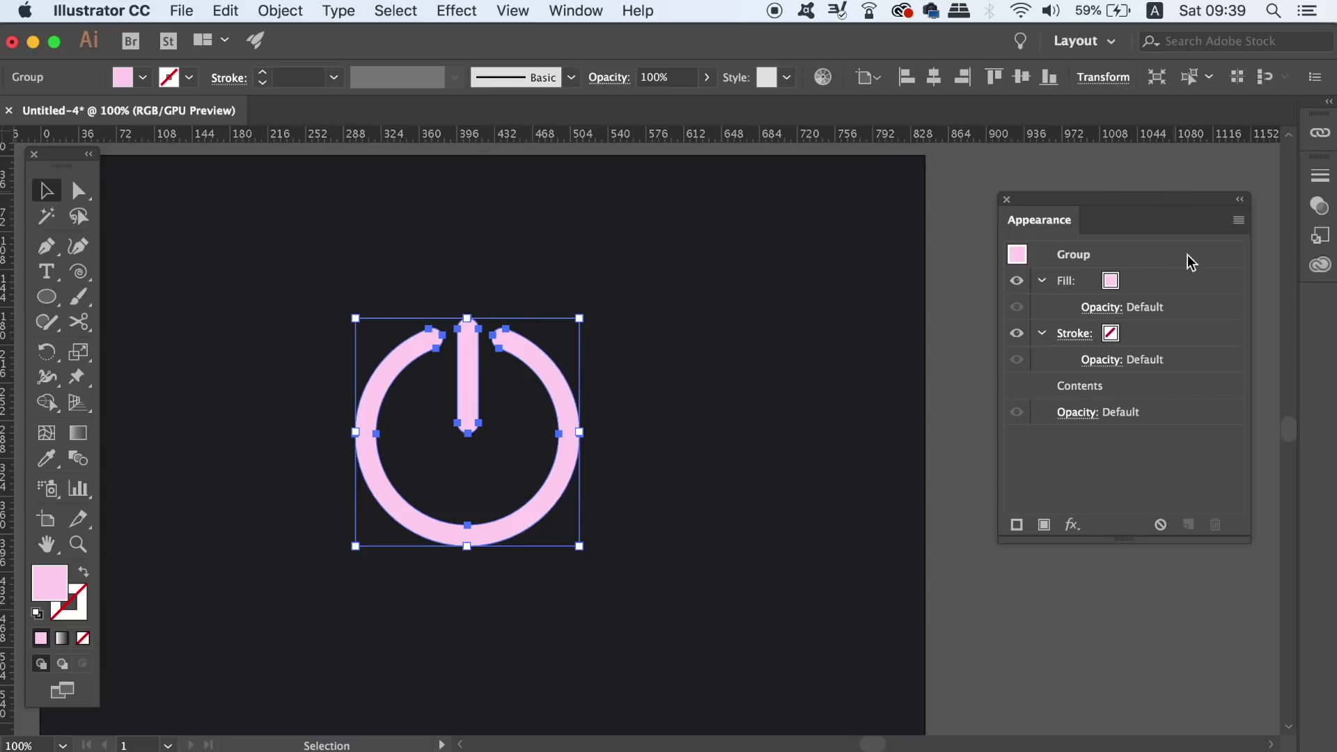
left_click(1111, 335)
left_click(1018, 367)
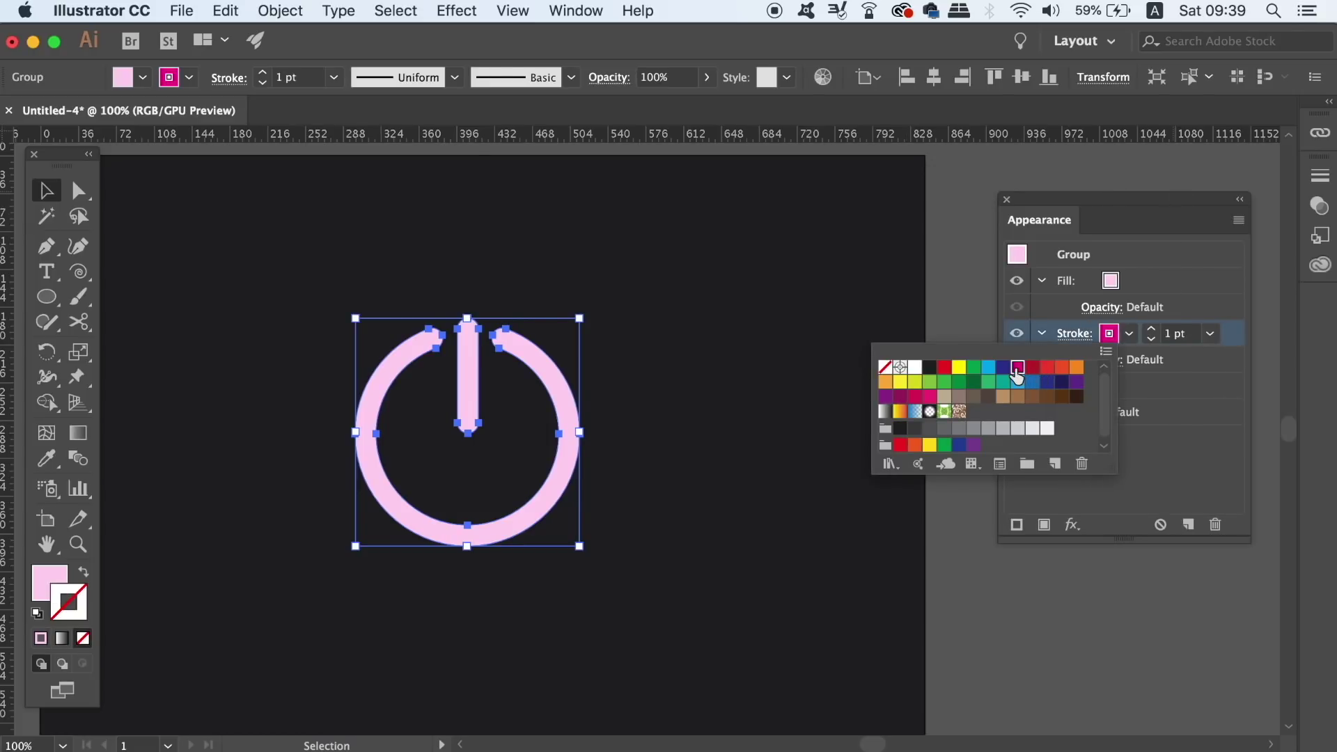
left_click(1243, 335)
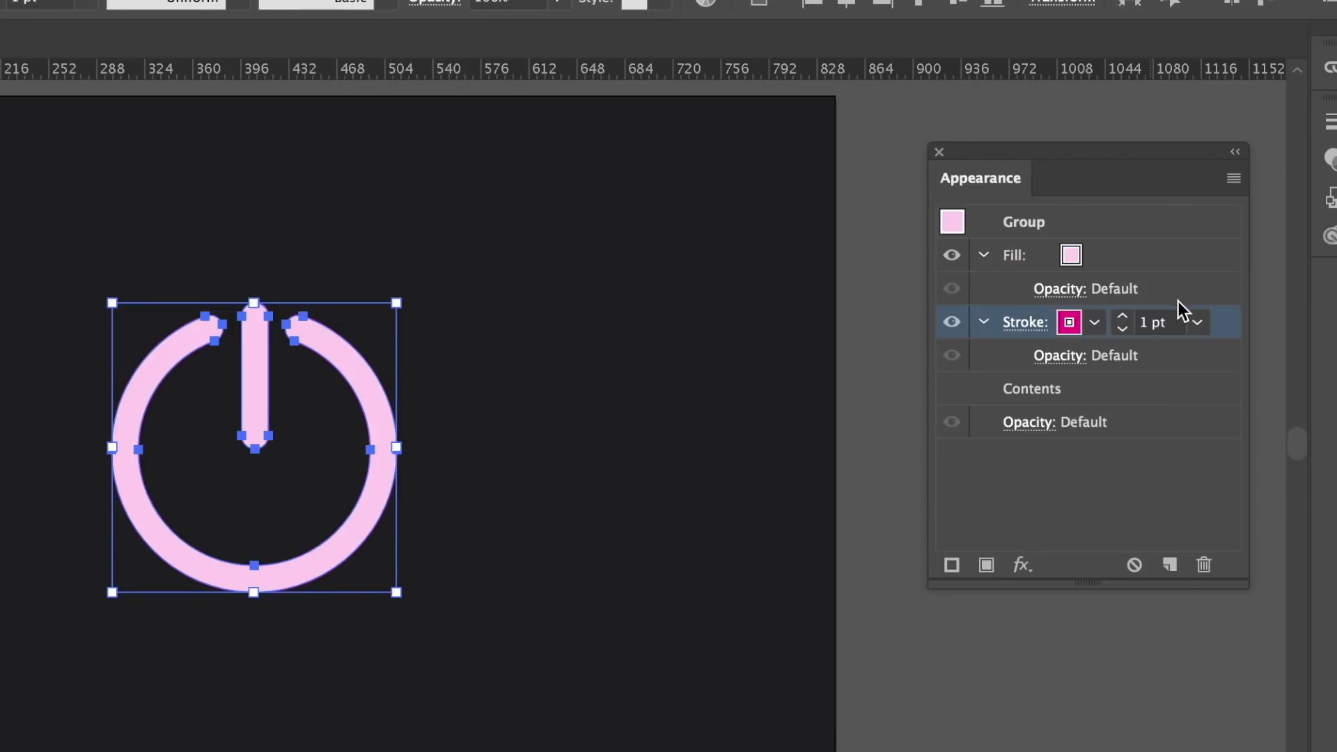
Raise the magenta stroke weight to 7 pt
left_click(1123, 316)
left_click(1124, 316)
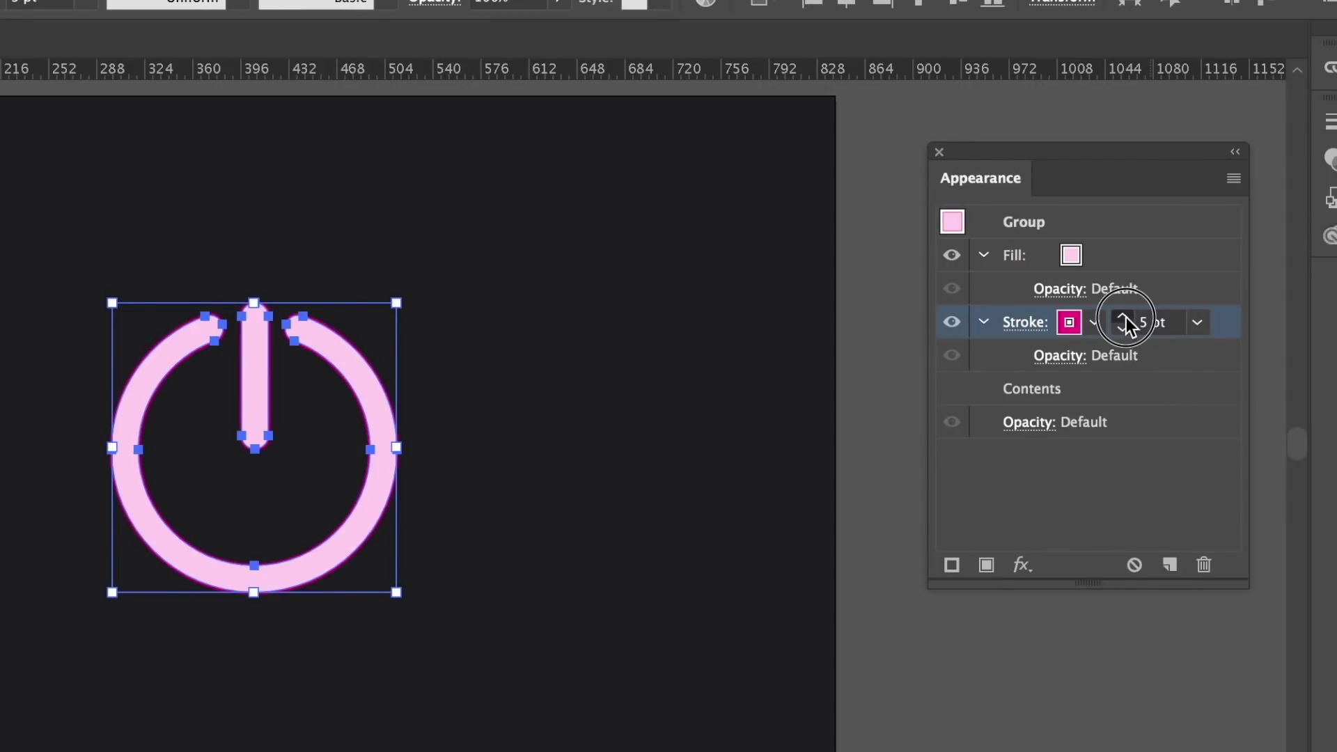
left_click(1124, 316)
left_click(1123, 316)
left_click(1124, 316)
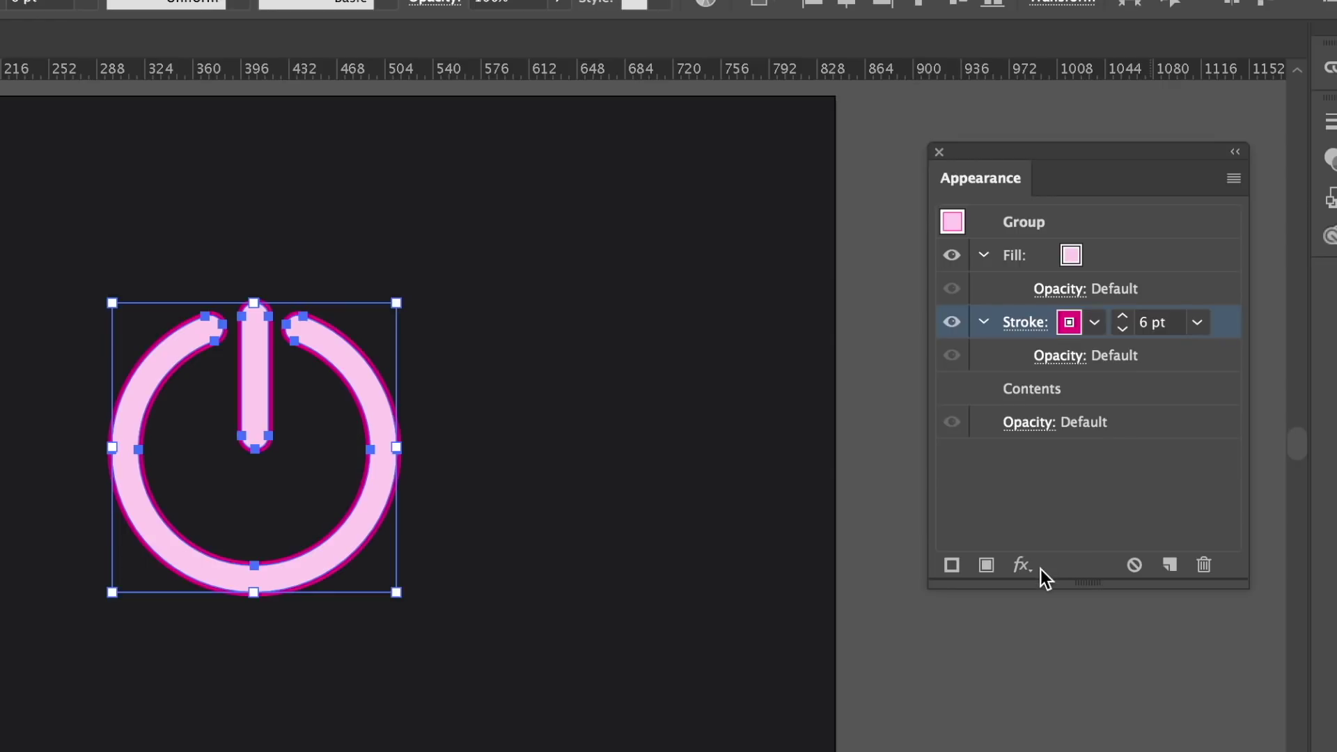
left_click(1124, 317)
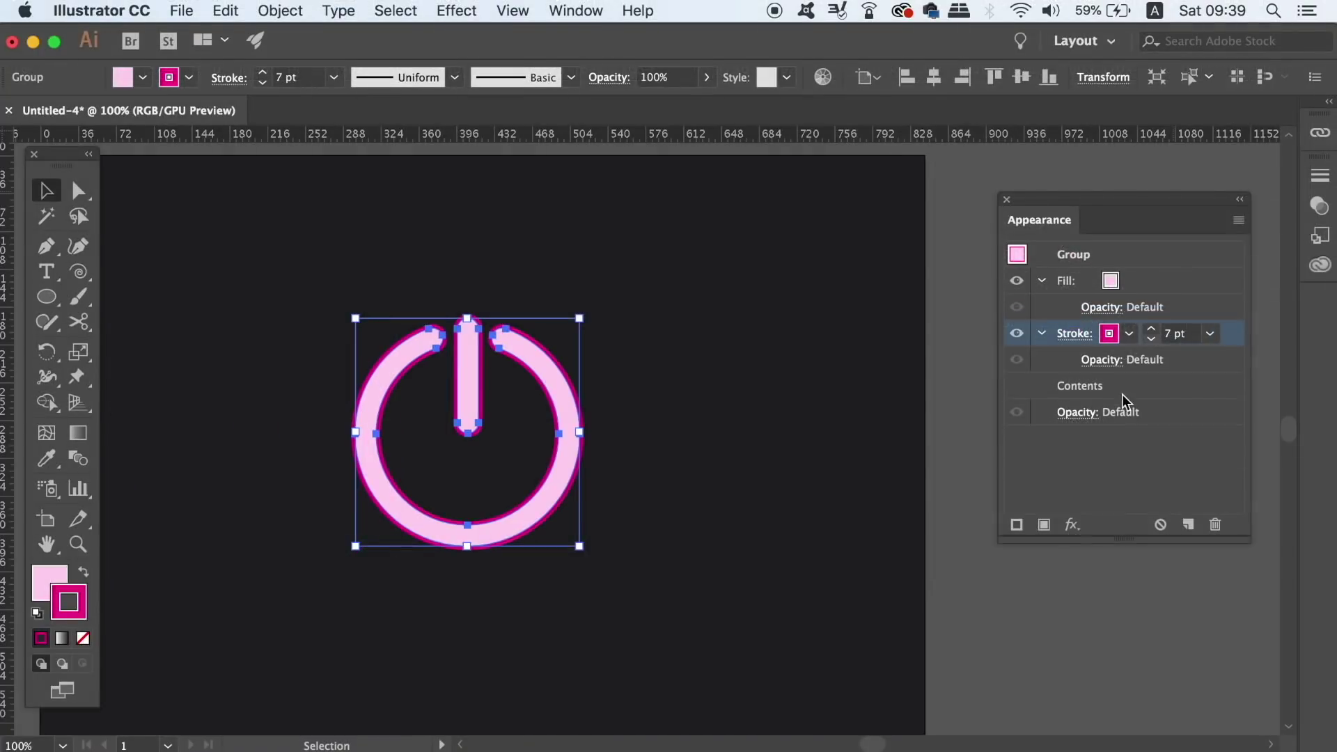
Apply a Gaussian Blur of about 9.6 pixels to the magenta stroke
left_click(1070, 527)
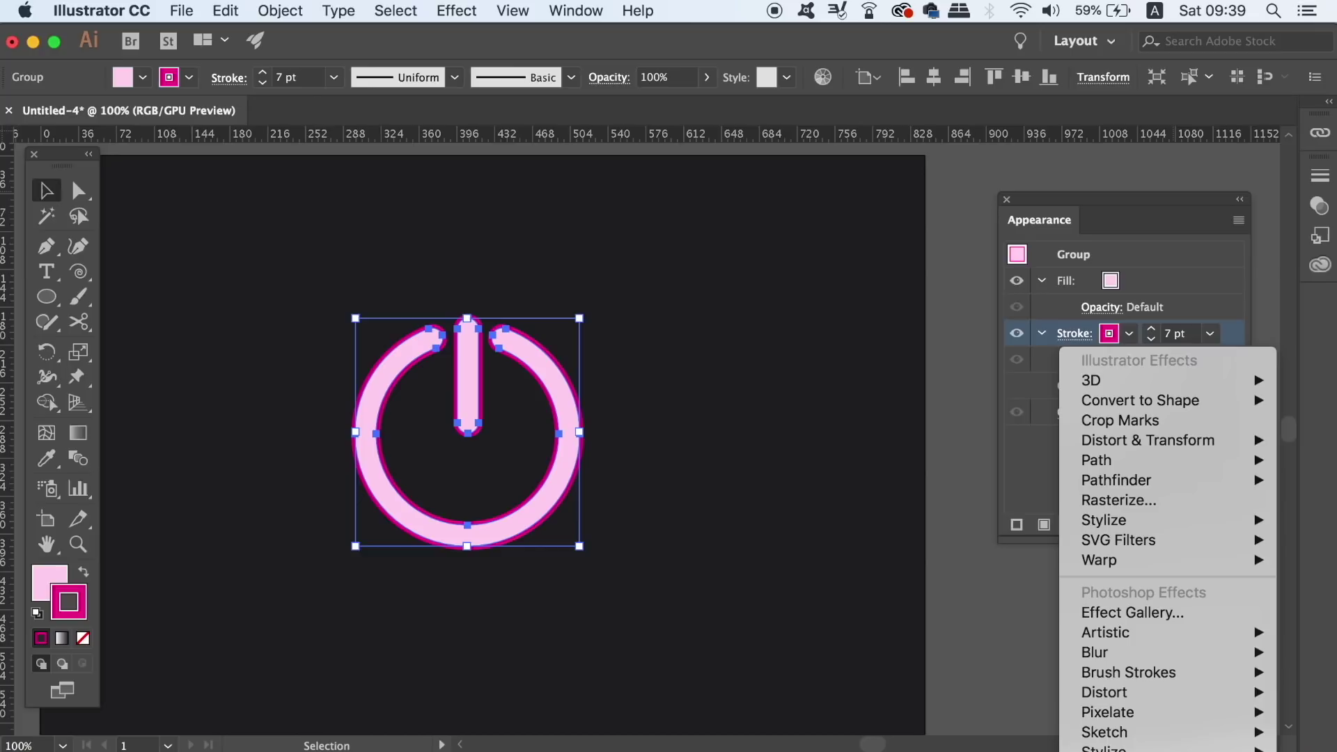
mouse_move(1134, 653)
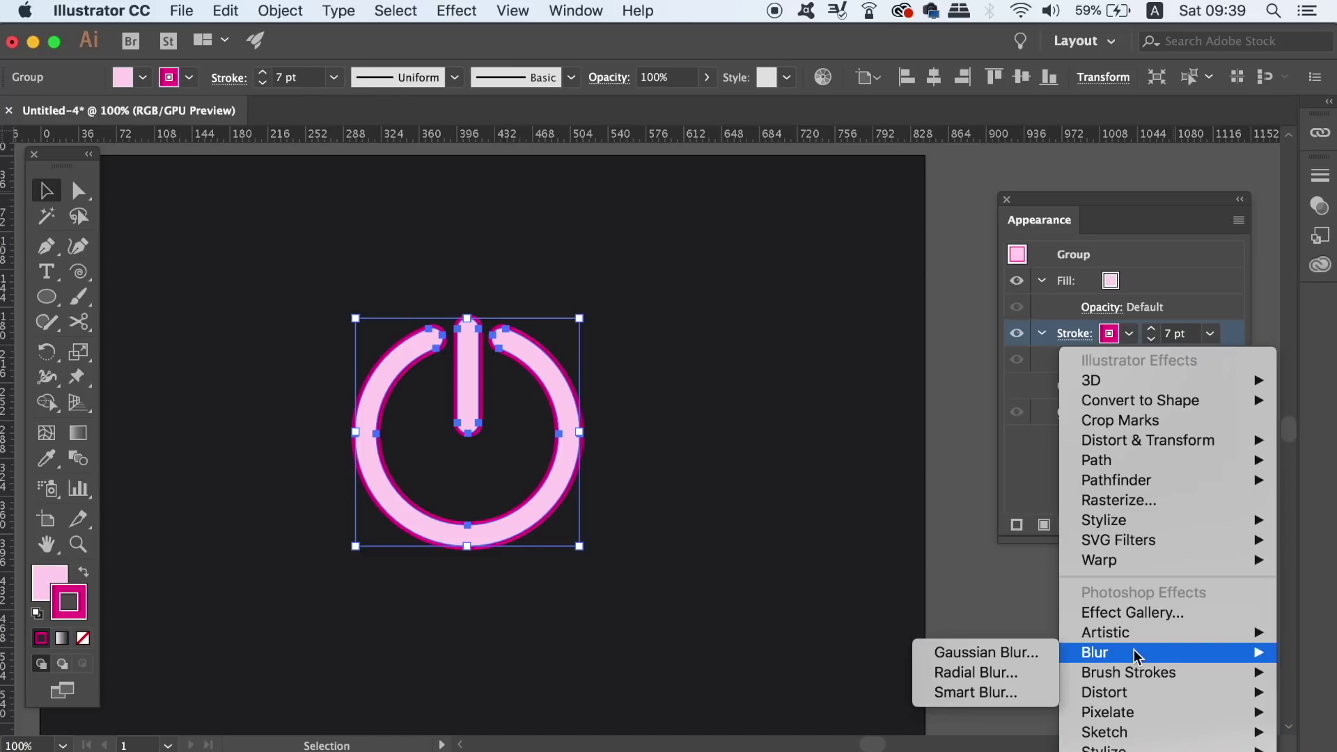
left_click(1015, 653)
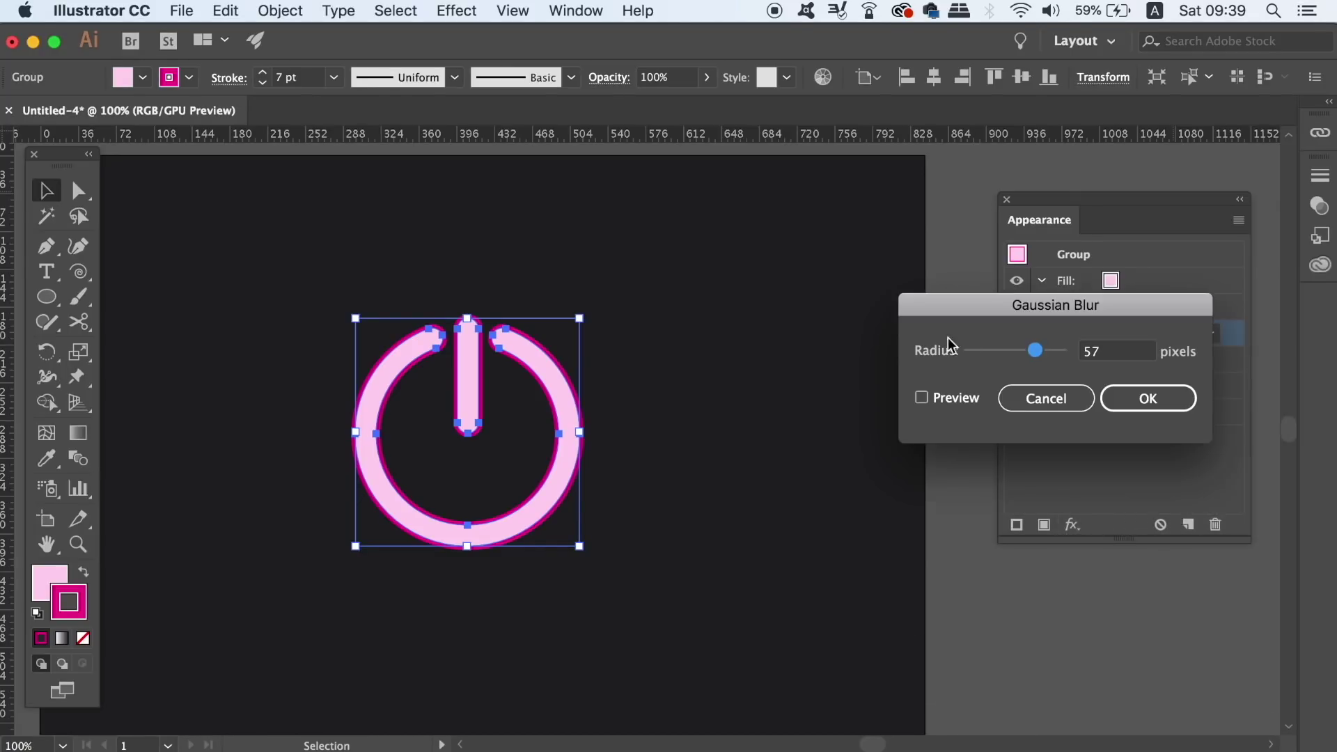
left_click(936, 396)
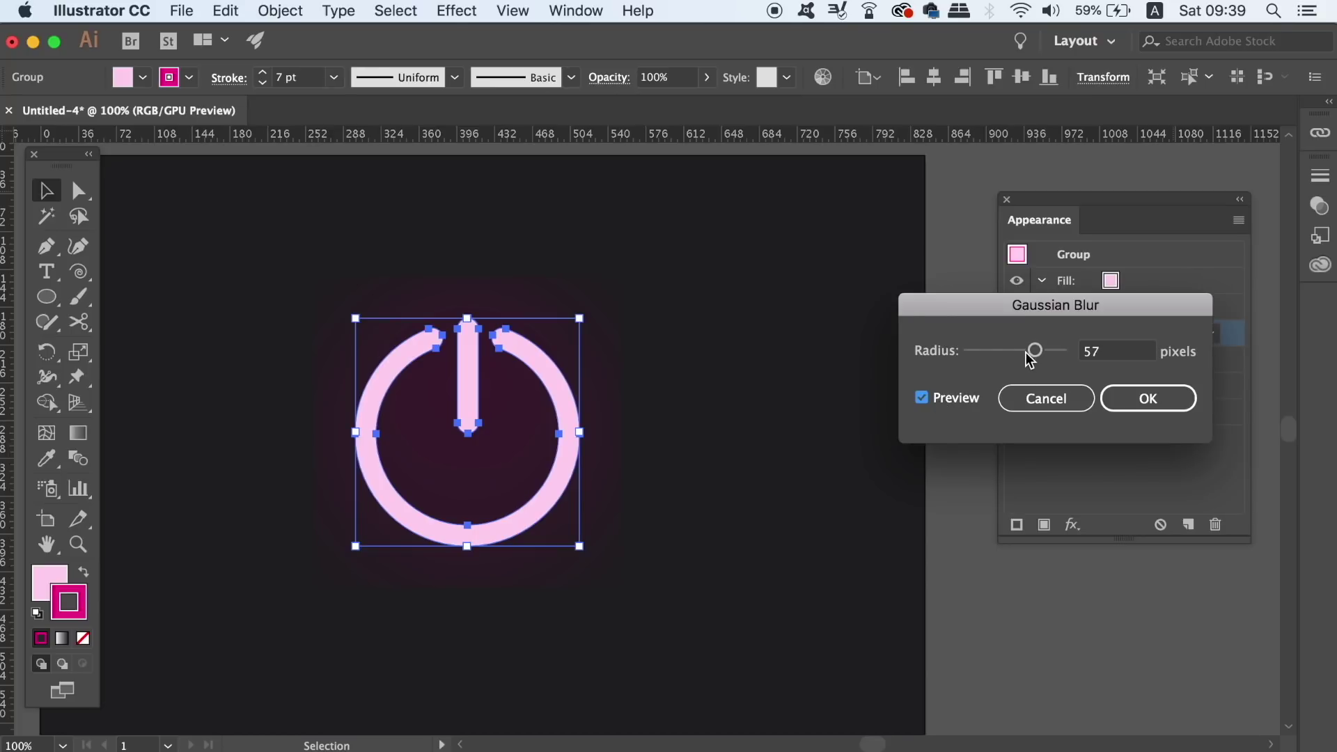
left_click_drag(1007, 351, 1013, 350)
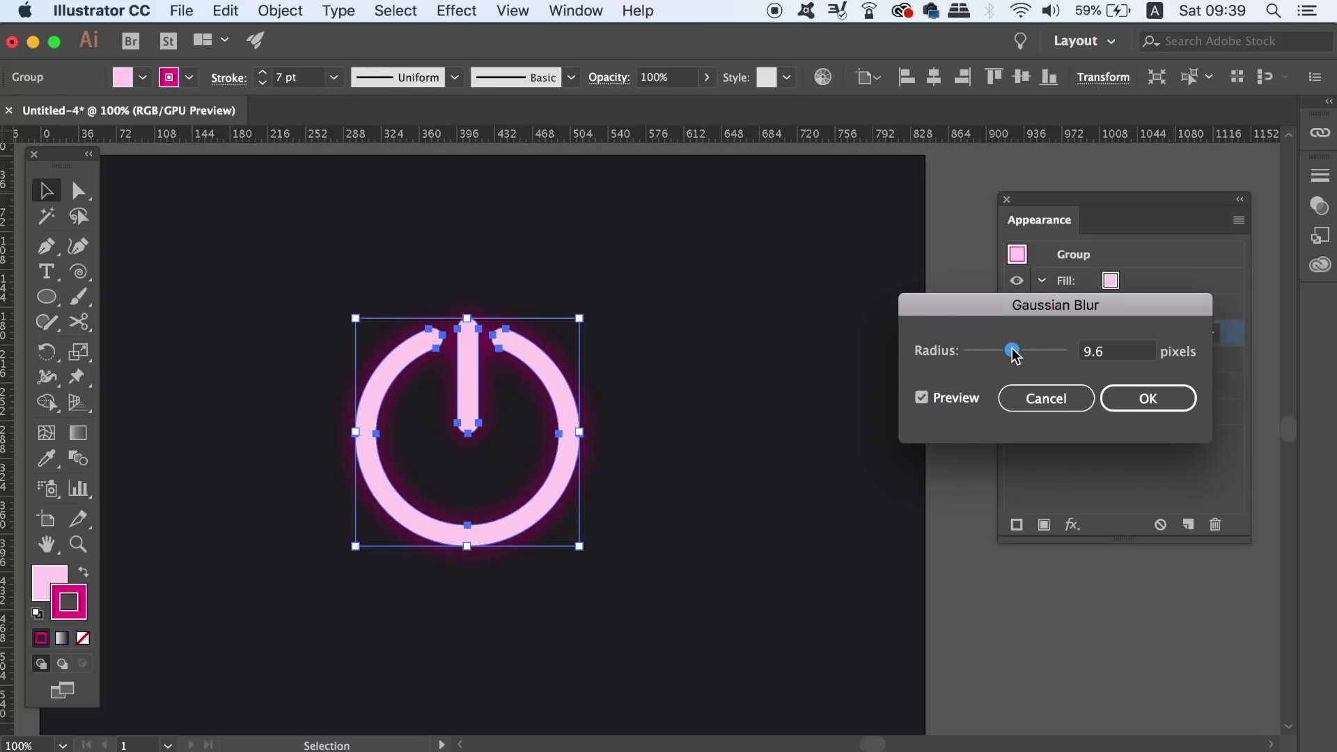
left_click(1148, 398)
left_click(826, 388)
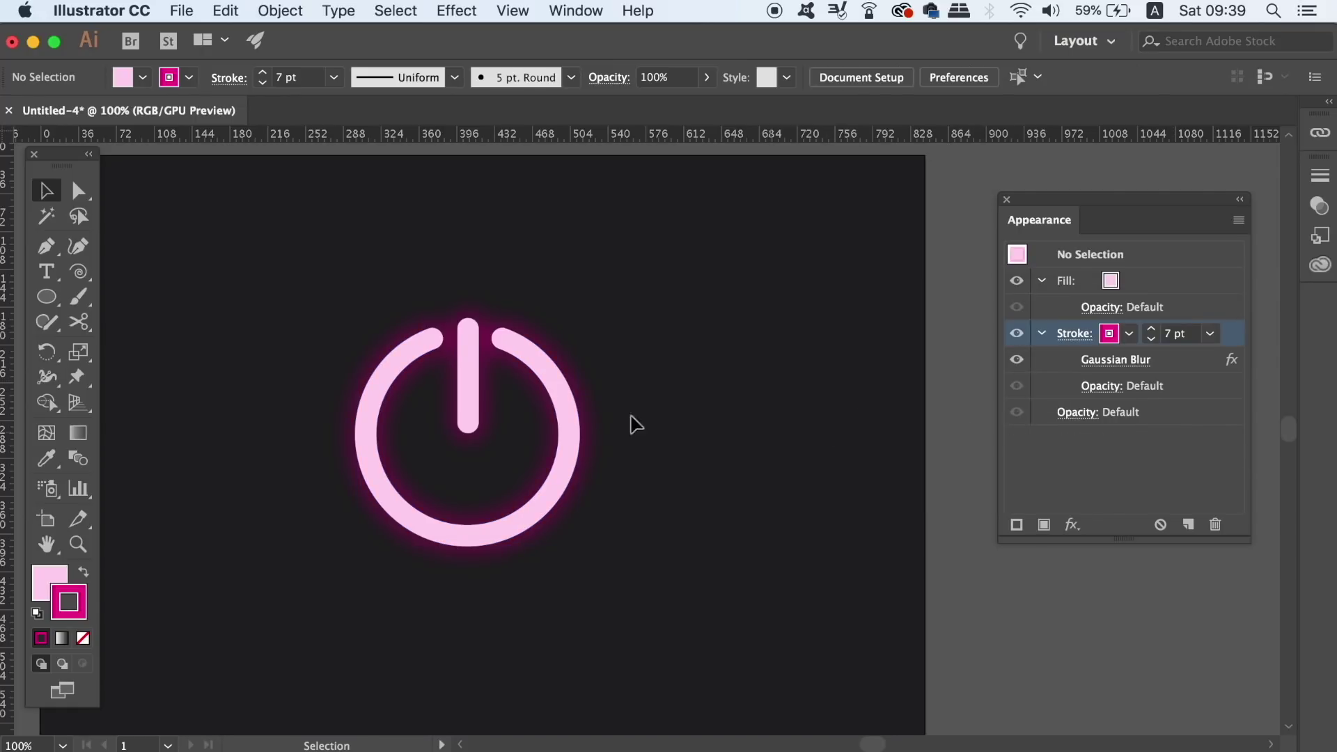
left_click(543, 382)
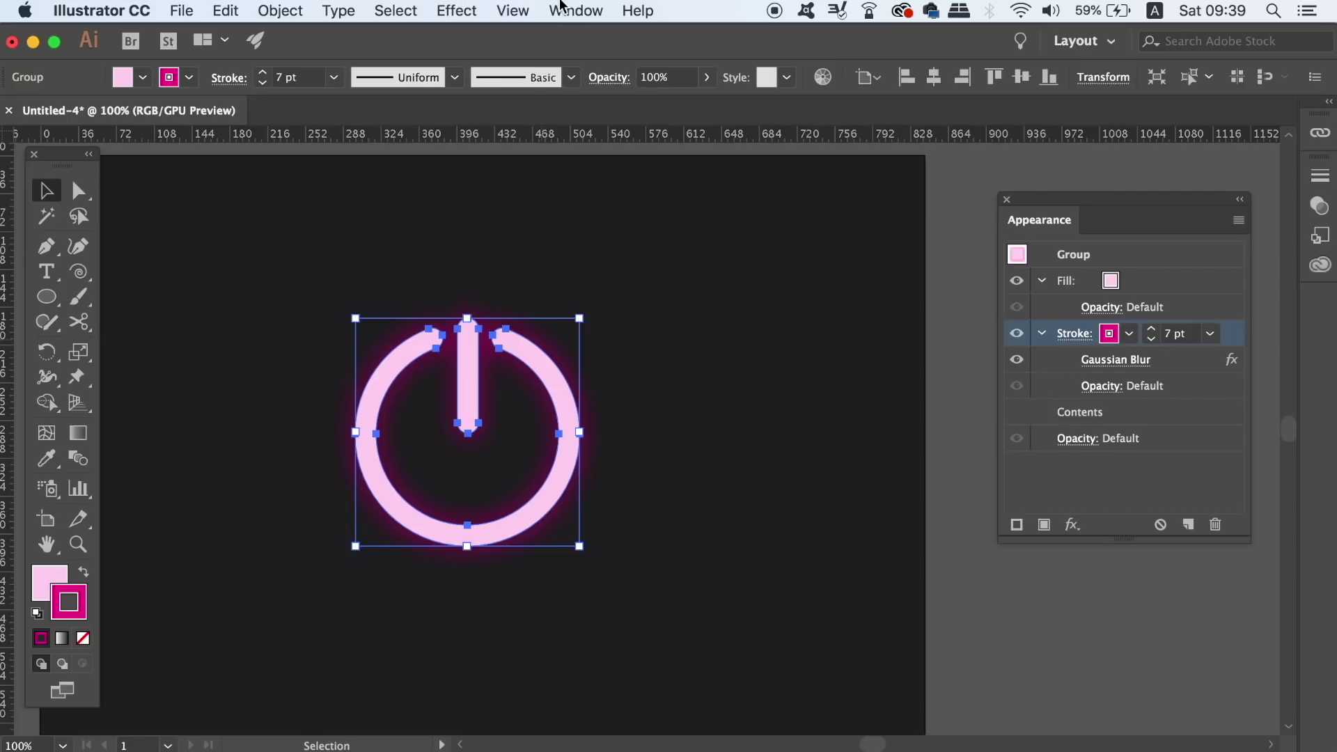
In Document Raster Effects Settings, change Add Around Object from 36 to 26 pt
left_click(454, 10)
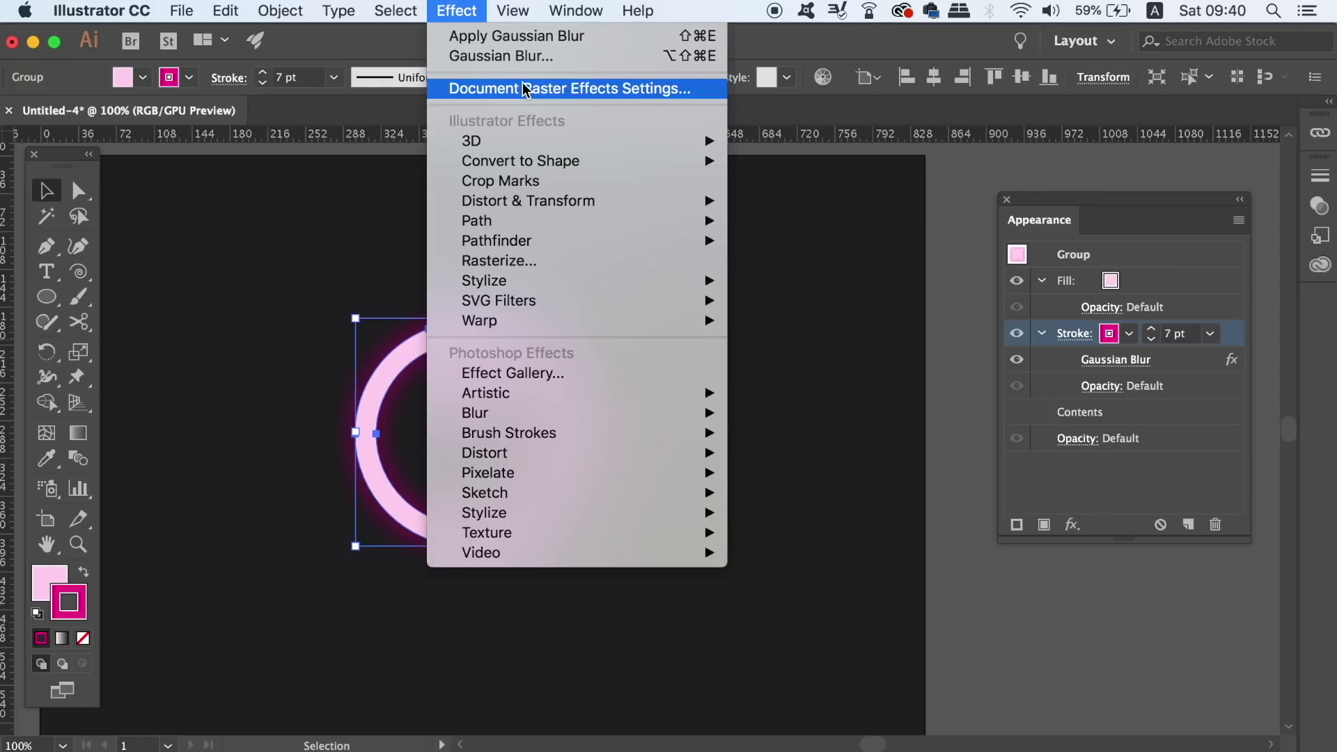
left_click(685, 98)
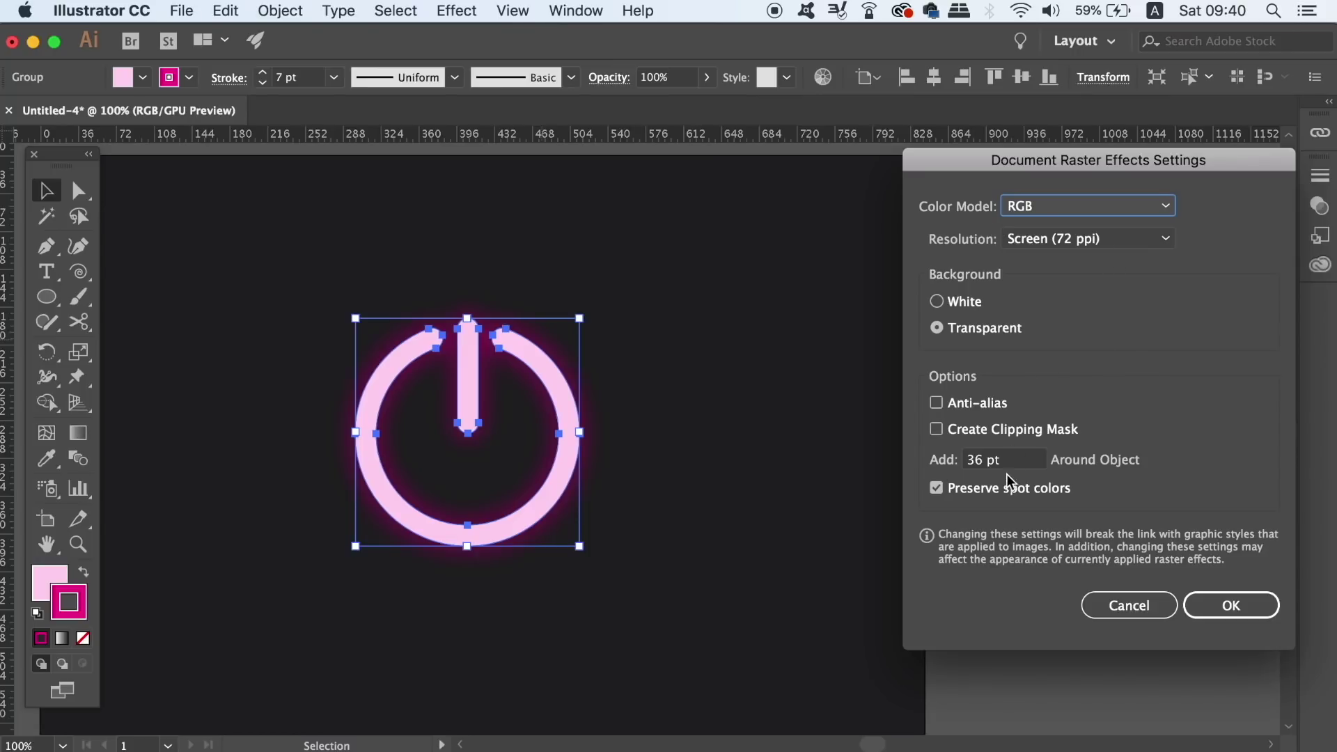
left_click(1007, 461)
type("260")
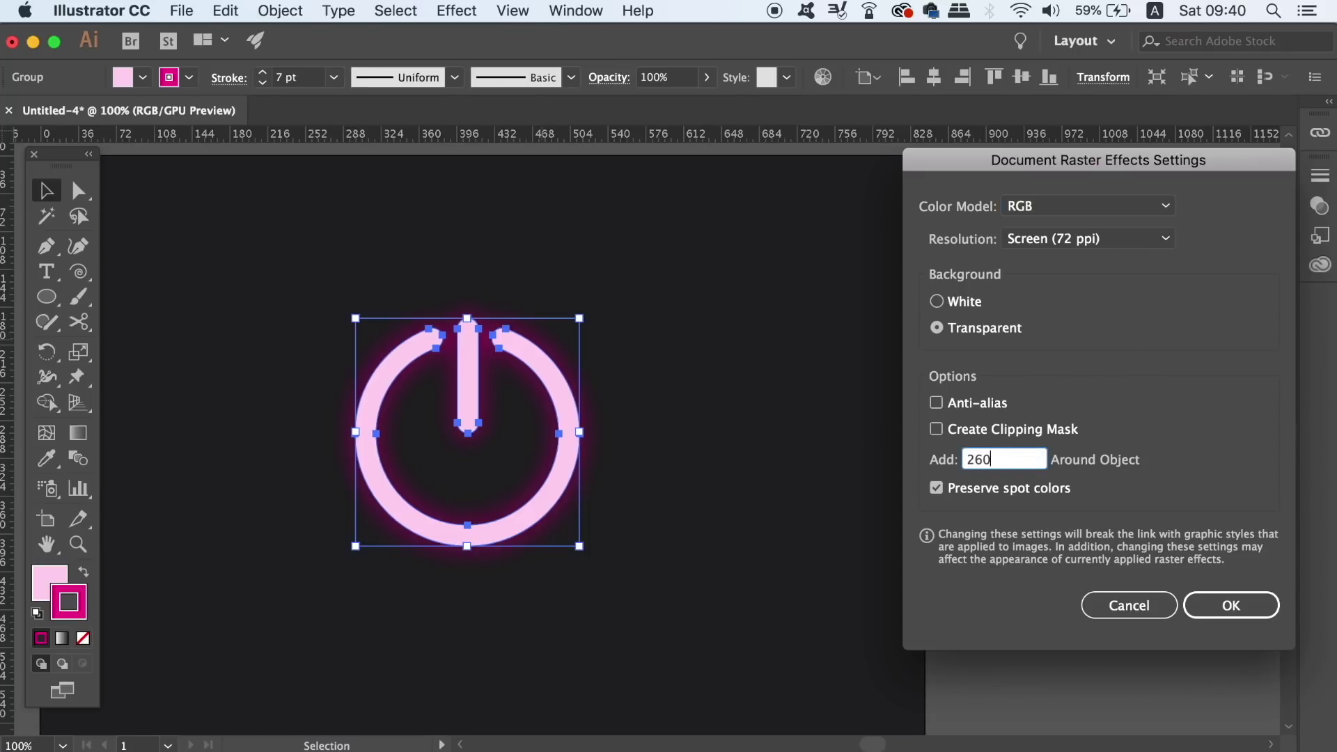
key("Return")
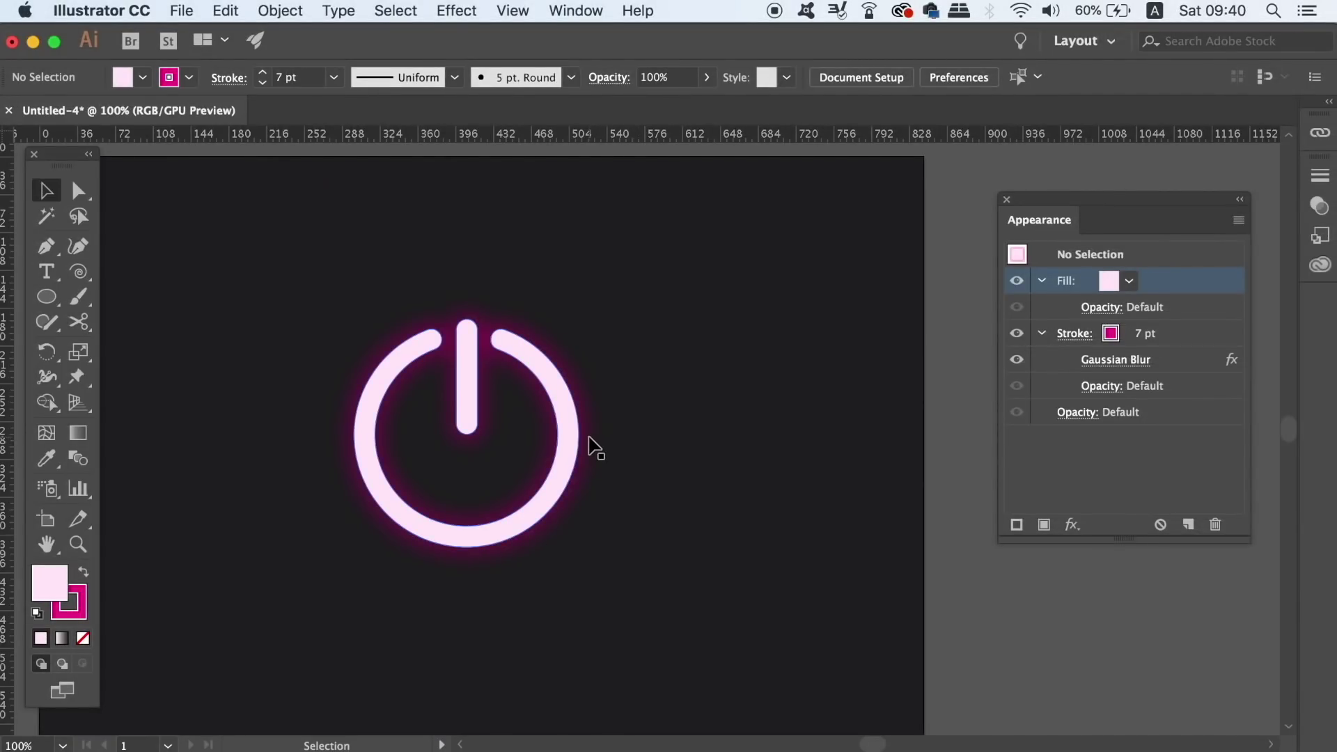
Add a second stroke above the icon's fill and set it to 6 pt
left_click(577, 444)
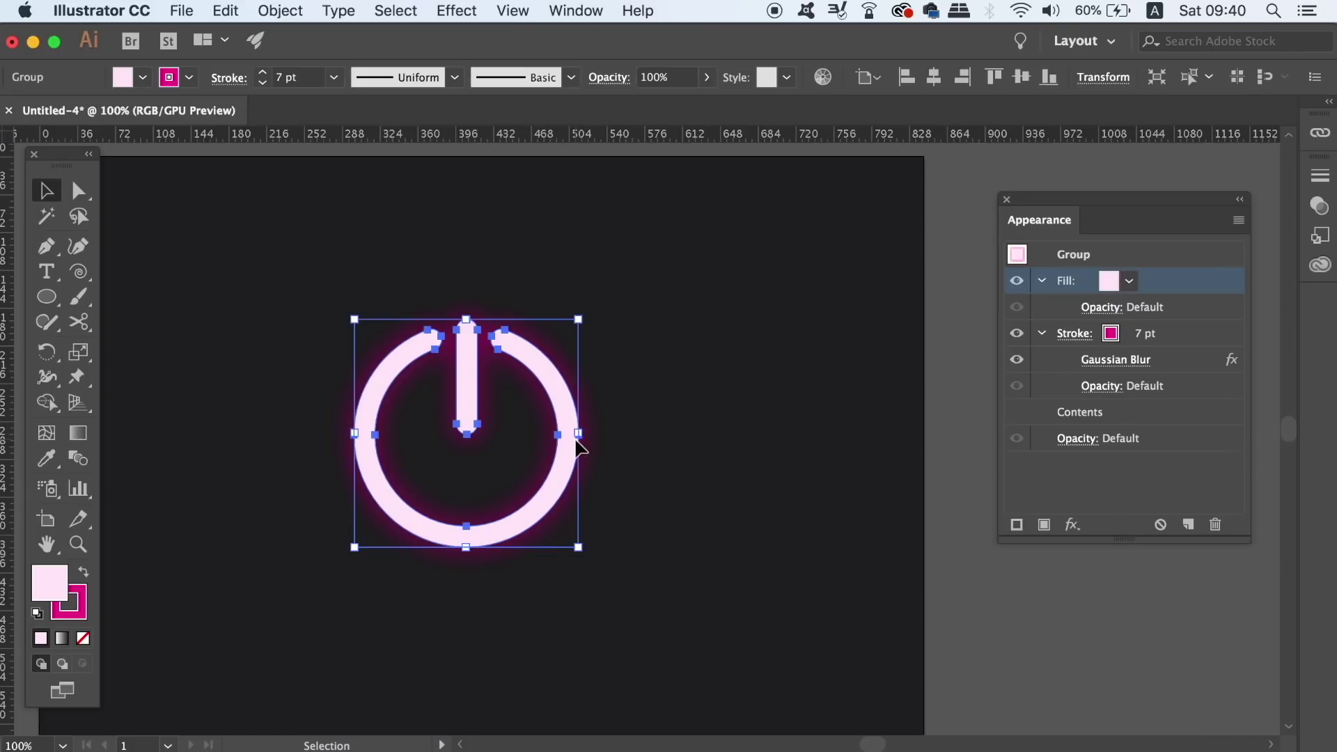
left_click(1238, 221)
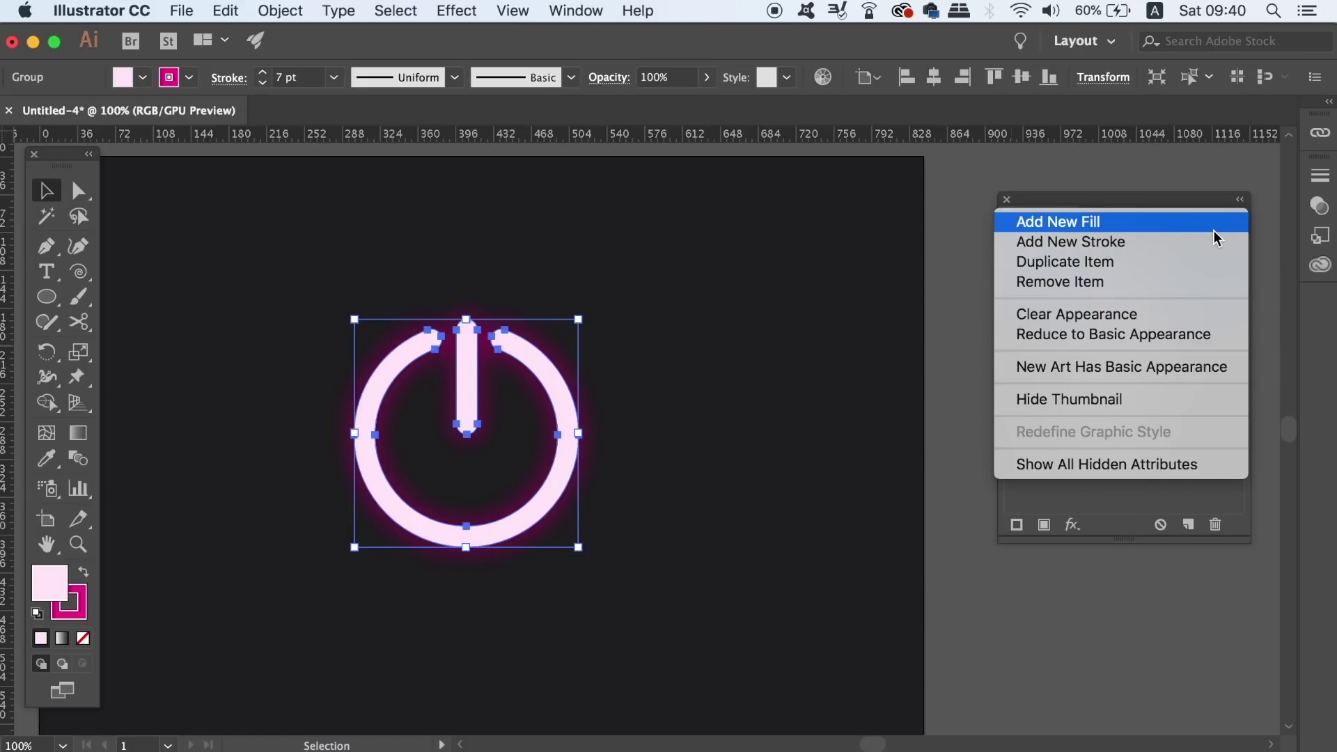
left_click(1175, 249)
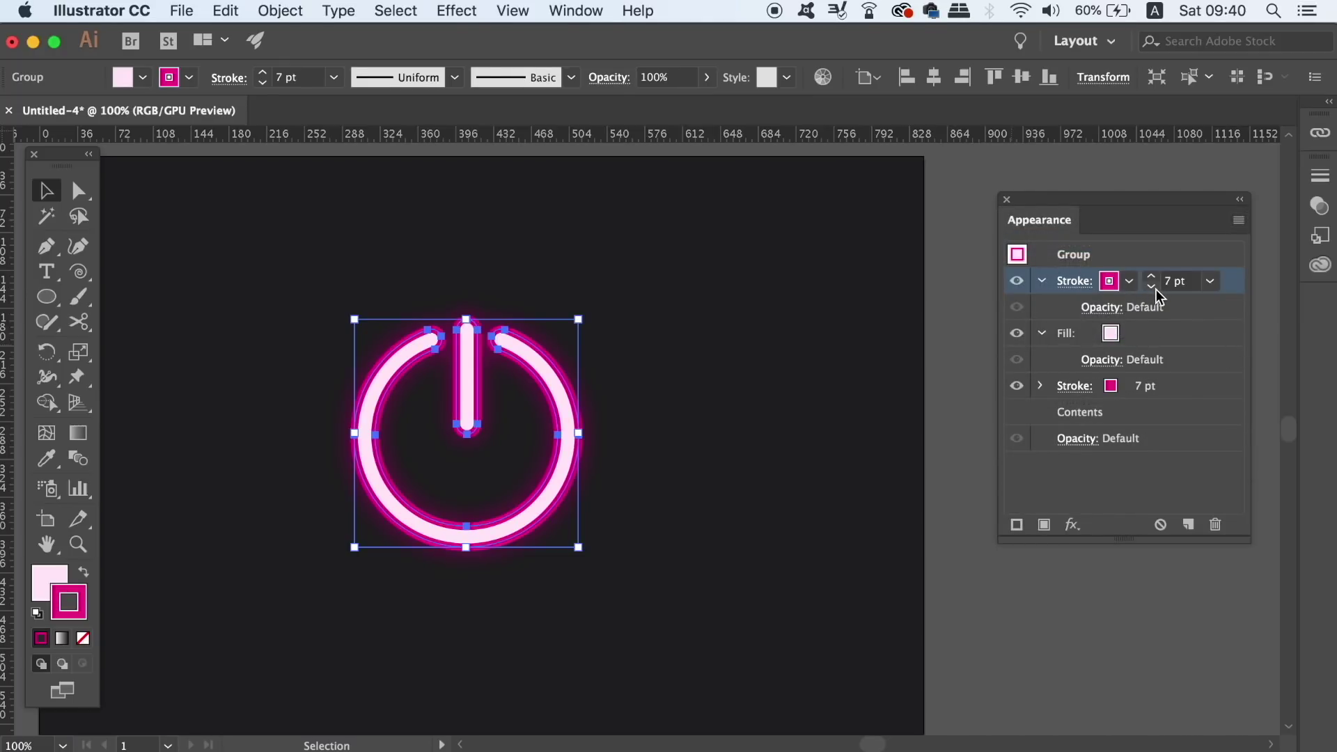
mouse_move(1238, 287)
left_mouse_down()
mouse_move(1228, 332)
mouse_move(1224, 290)
mouse_move(1233, 303)
left_mouse_up()
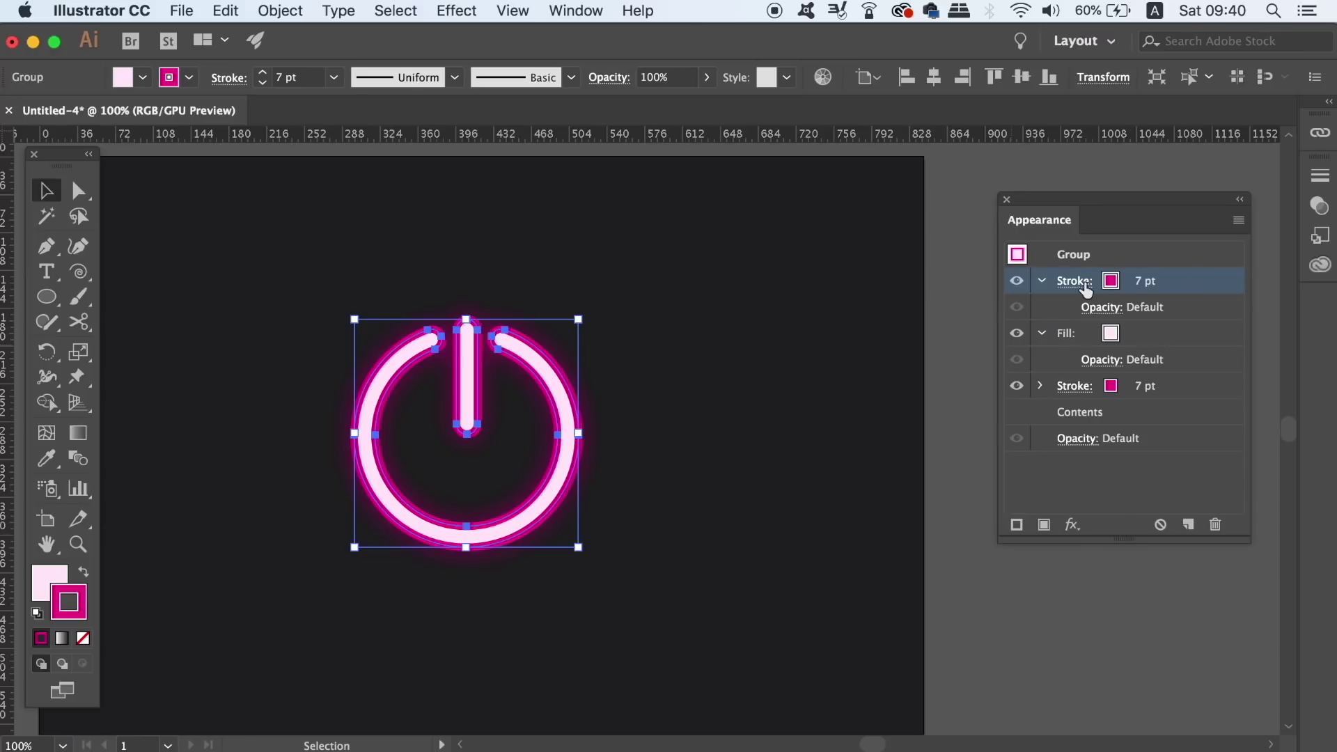
left_click(1177, 284)
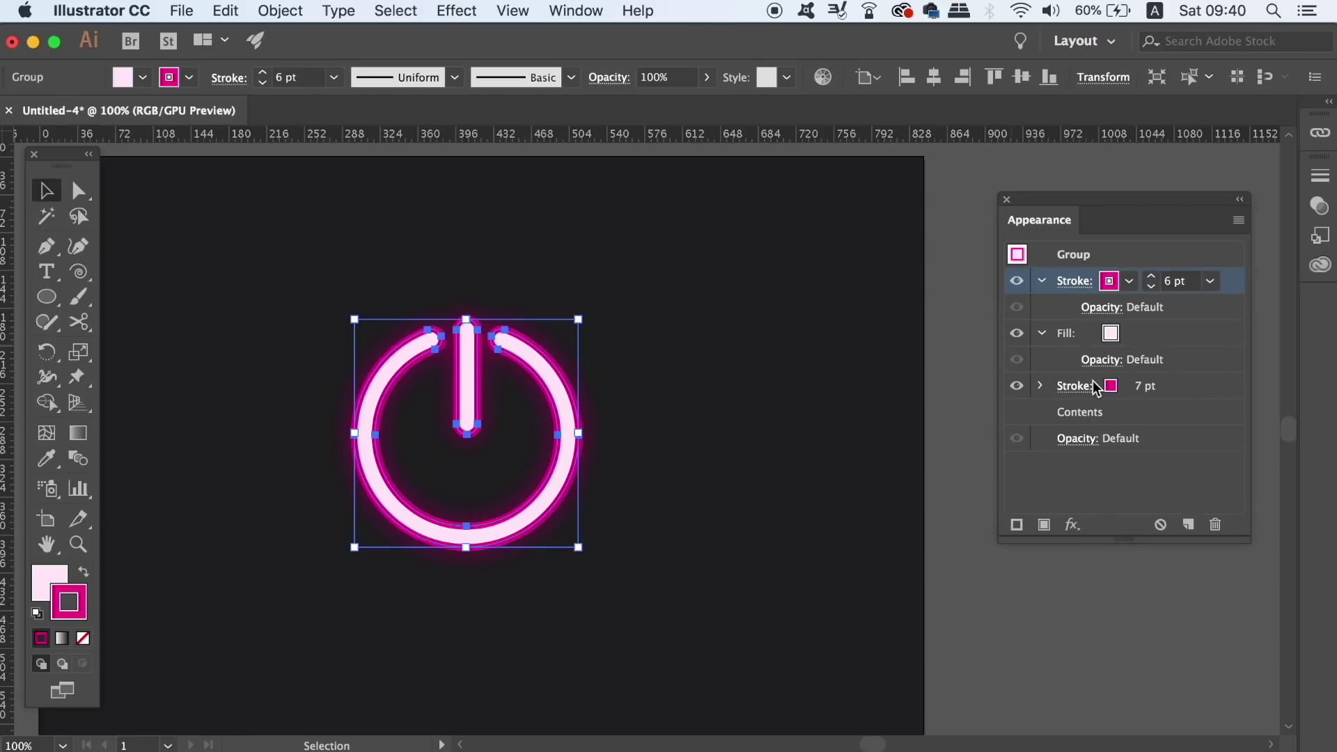
Give the top stroke a 4.1-pixel Gaussian Blur for a brighter neon glow
left_click(1072, 525)
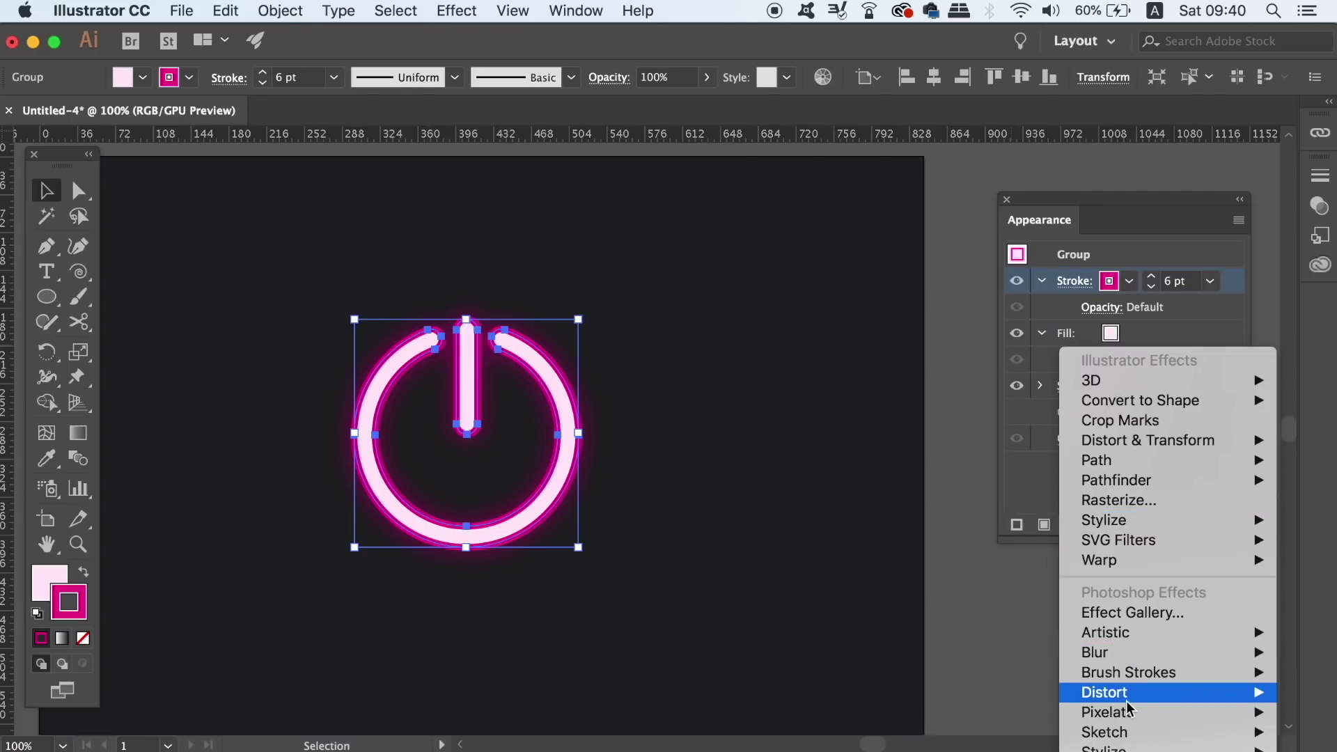
mouse_move(1138, 651)
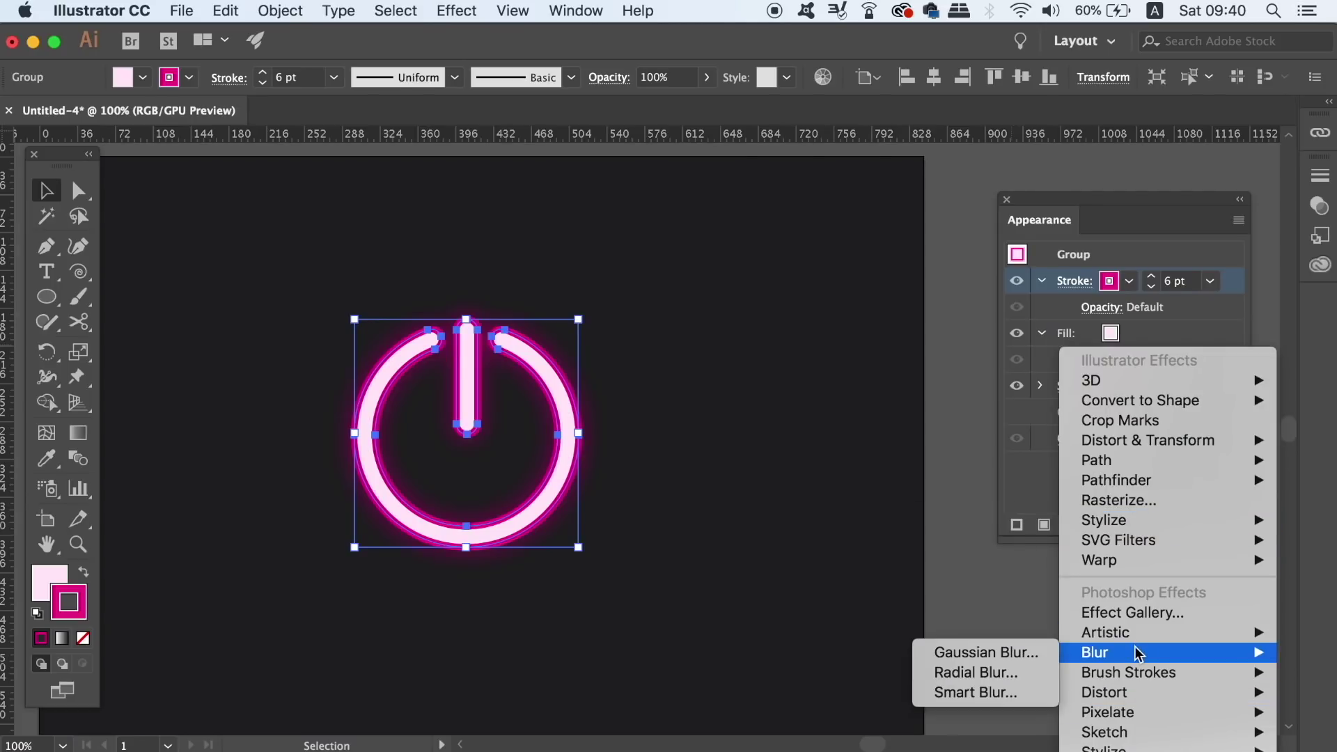
left_click(1012, 654)
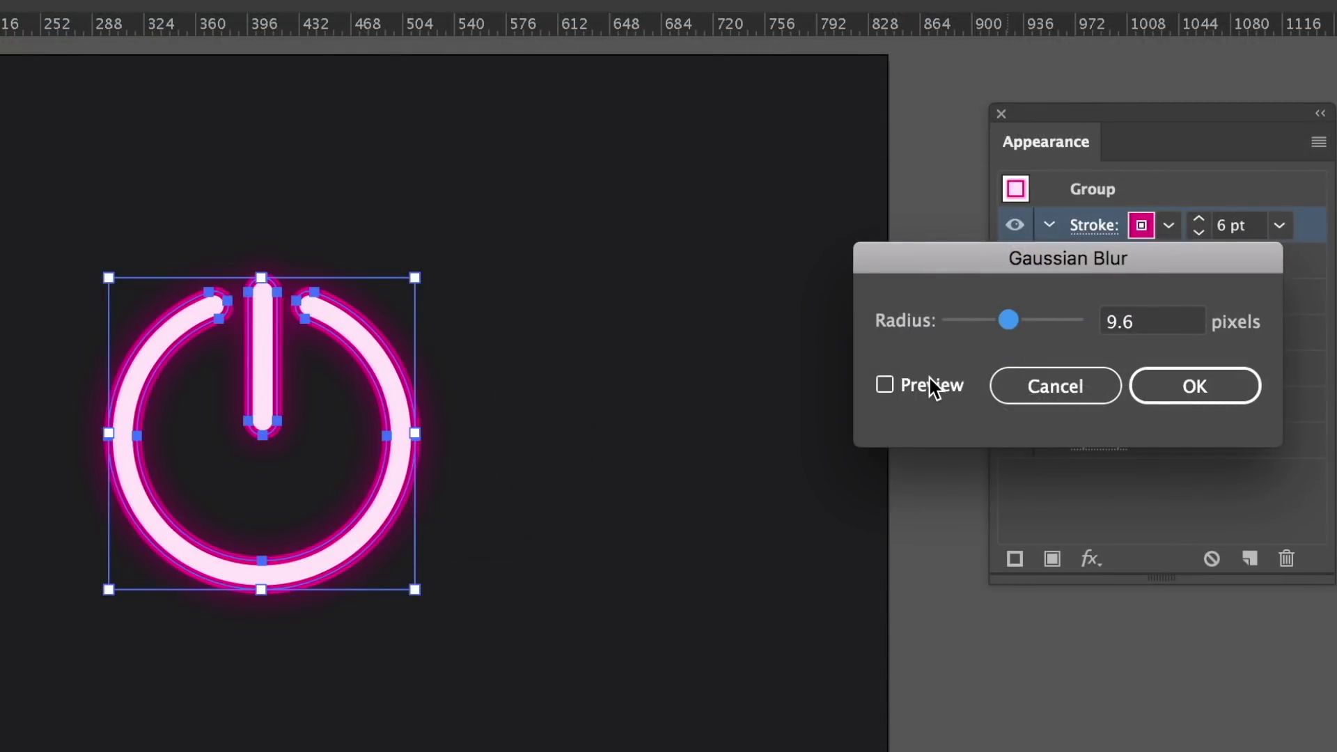
left_click(933, 389)
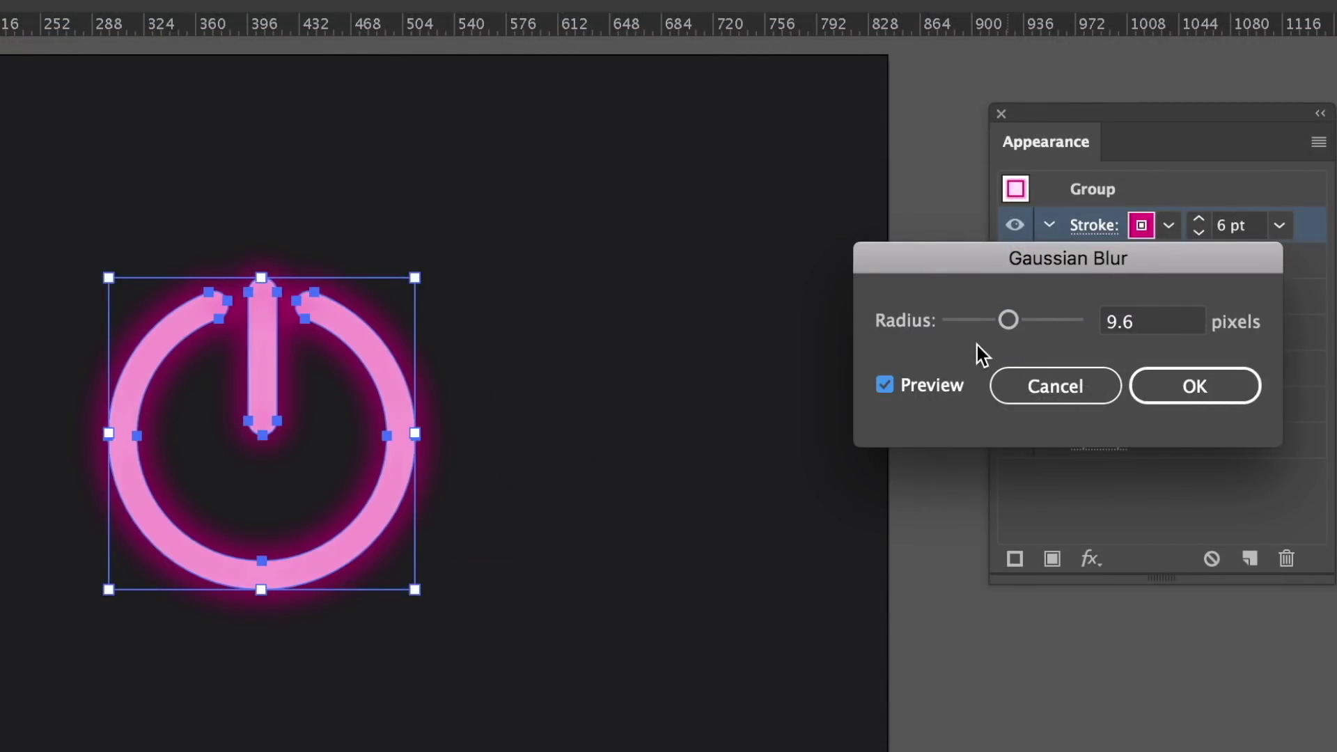
left_click_drag(1008, 322, 971, 318)
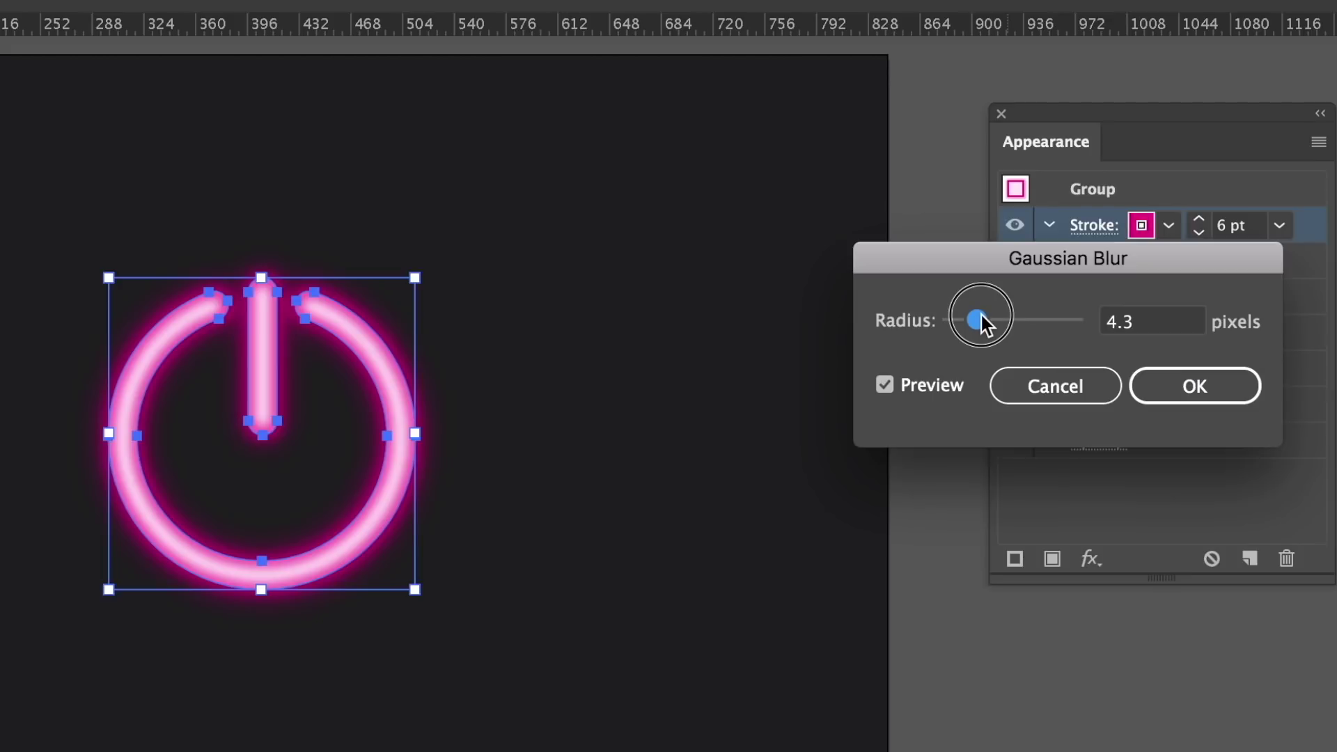
left_click_drag(981, 315, 979, 316)
left_click(1228, 396)
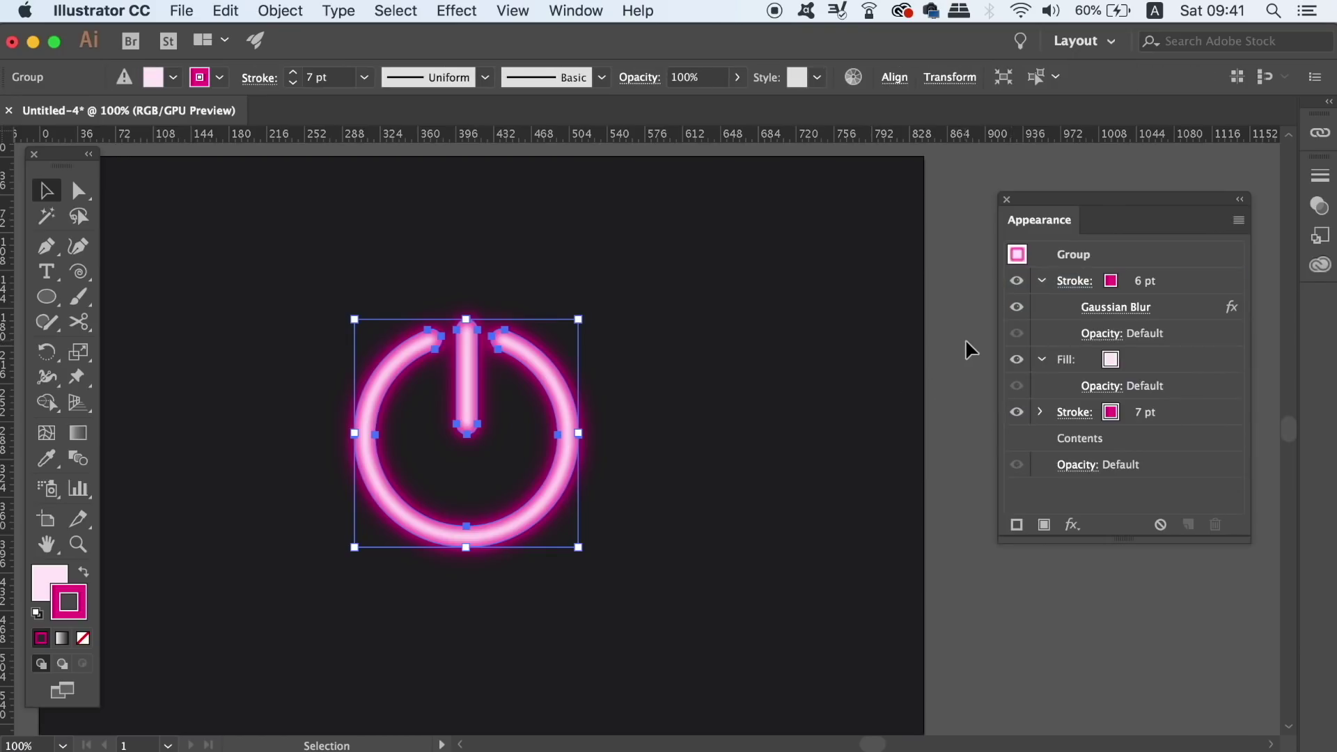
left_click(966, 338)
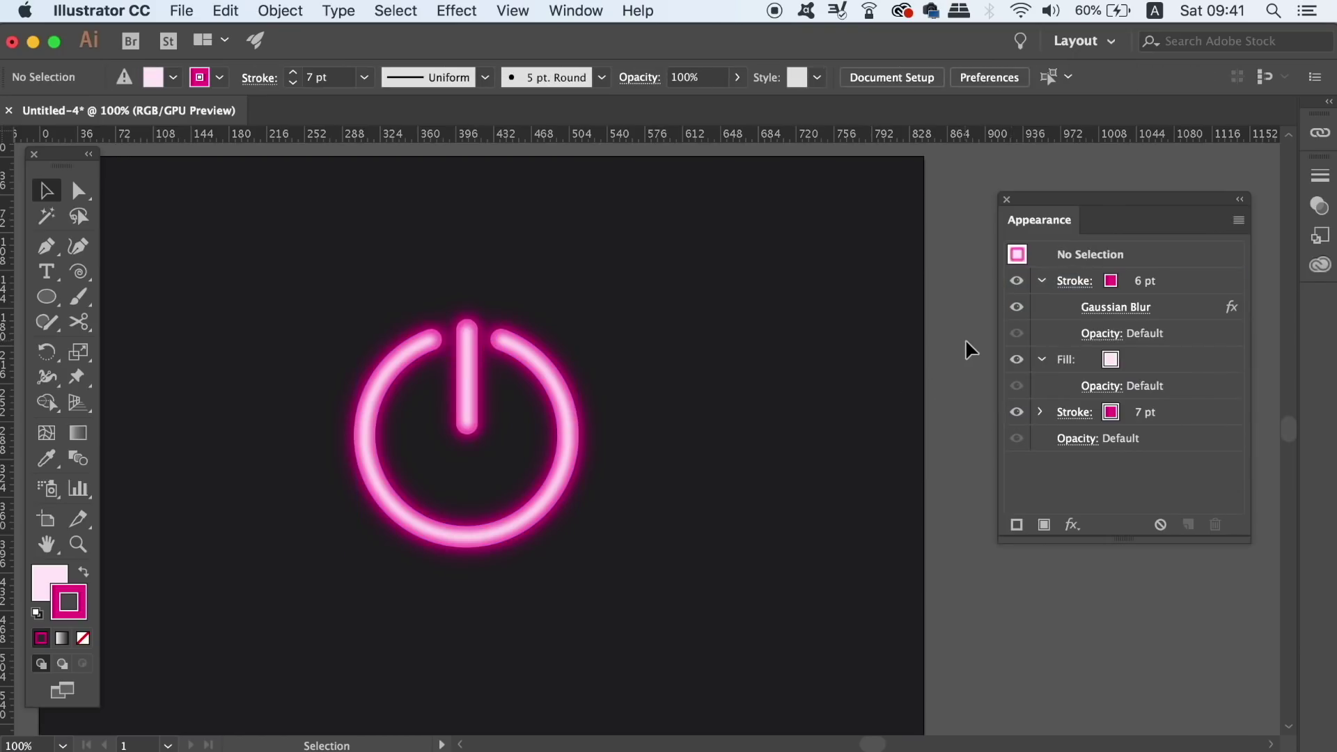
Expand the whole power icon group's appearance into plain artwork
key("super+minus")
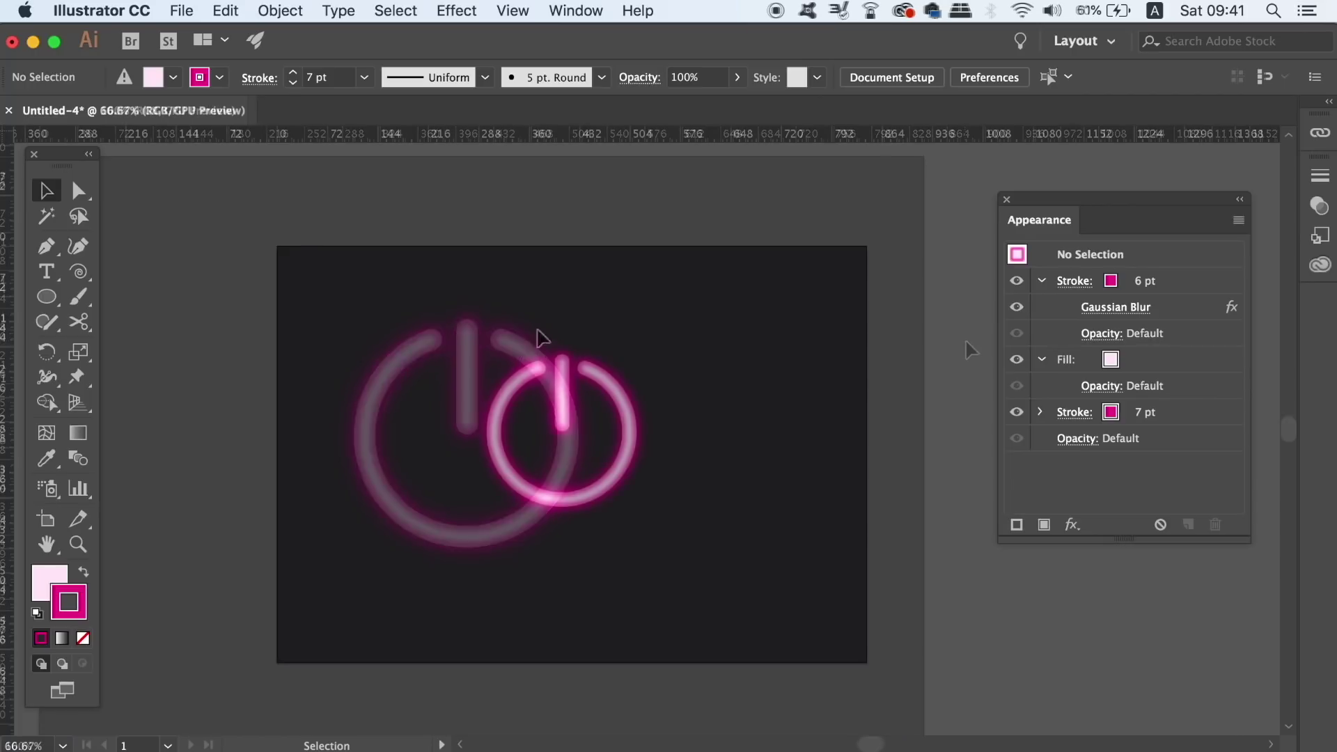
left_click_drag(428, 310, 704, 521)
left_click(279, 10)
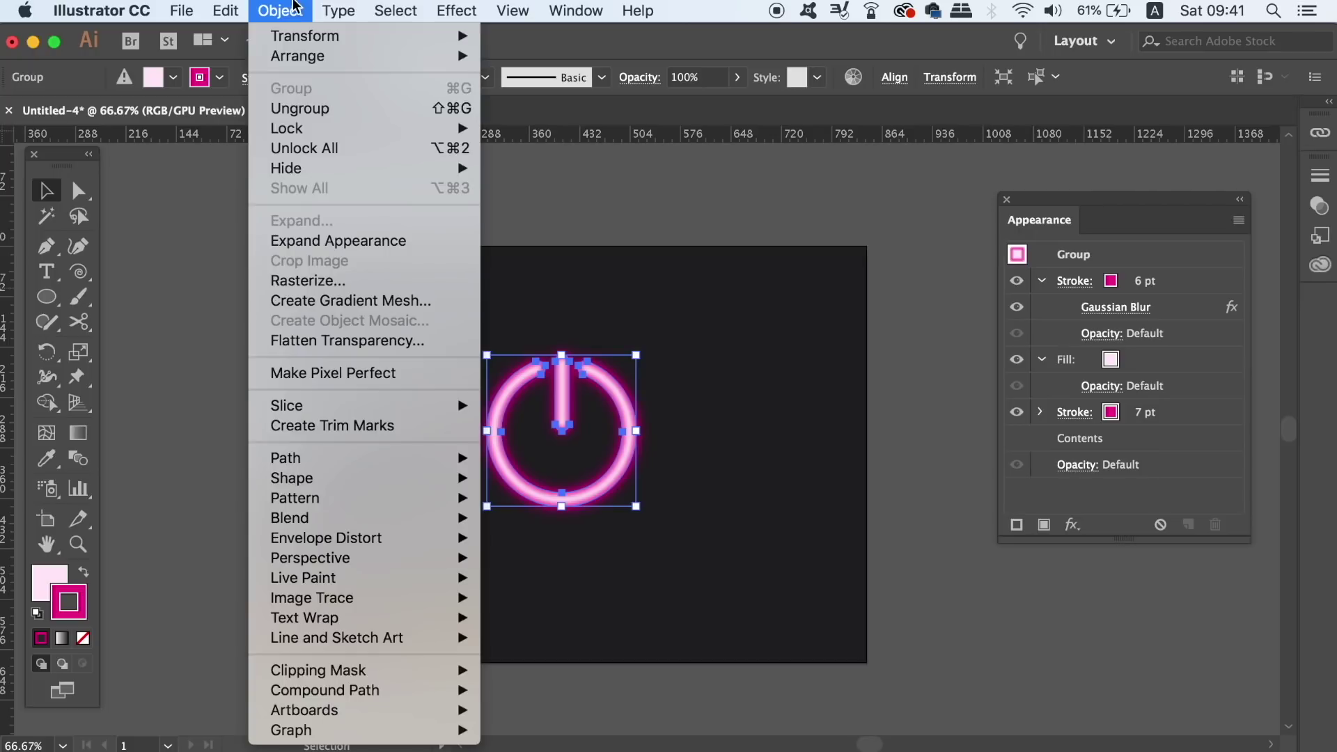
left_click(365, 243)
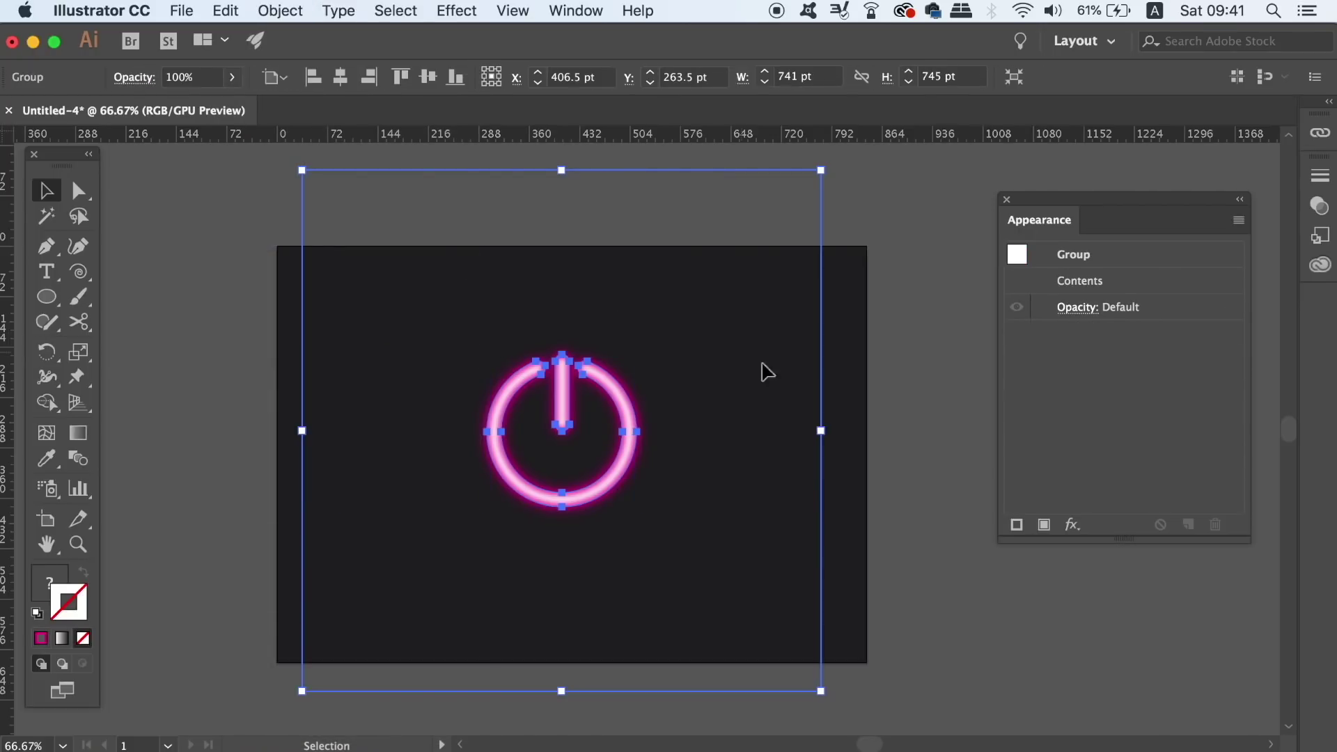
Scale the expanded icon down to about 316 × 318 pt, then undo the resize
left_click(745, 404)
left_click(631, 414)
left_click_drag(821, 170, 673, 319)
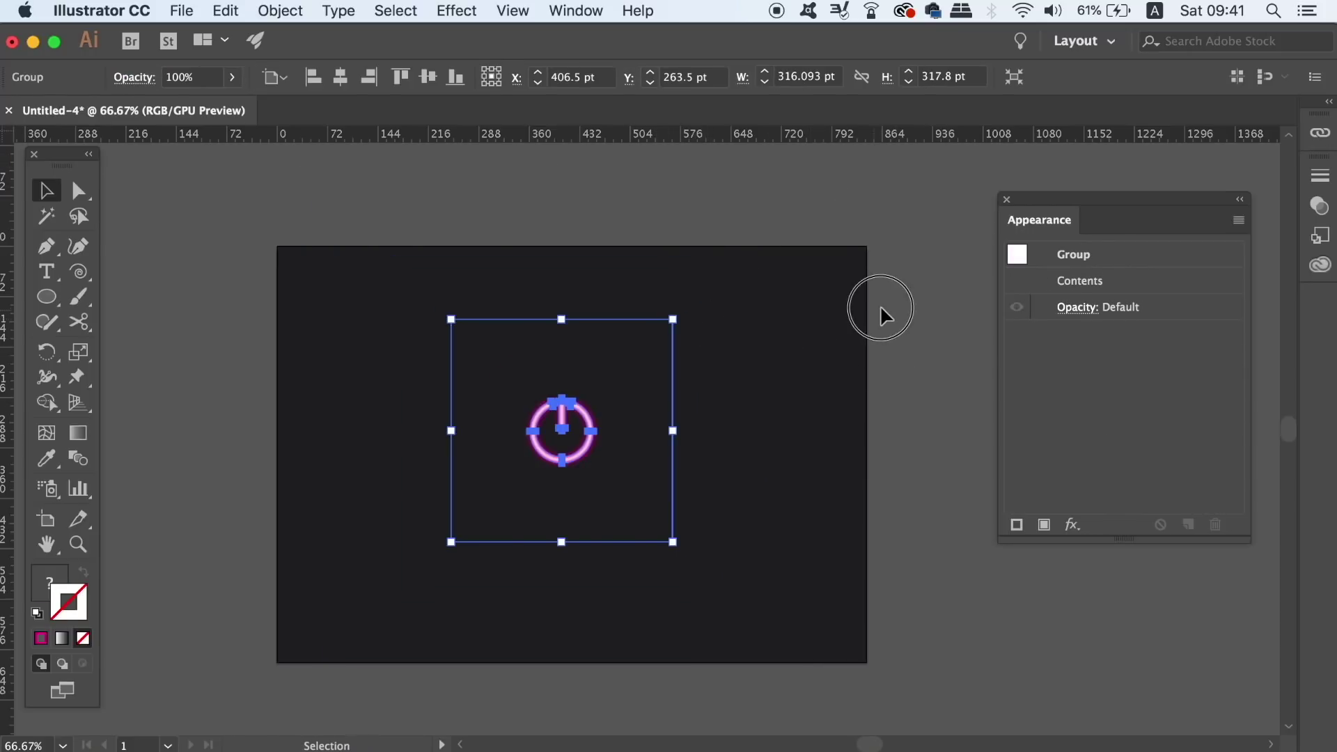
left_click(881, 308)
key("super+z")
key("super+z")
left_click(869, 315)
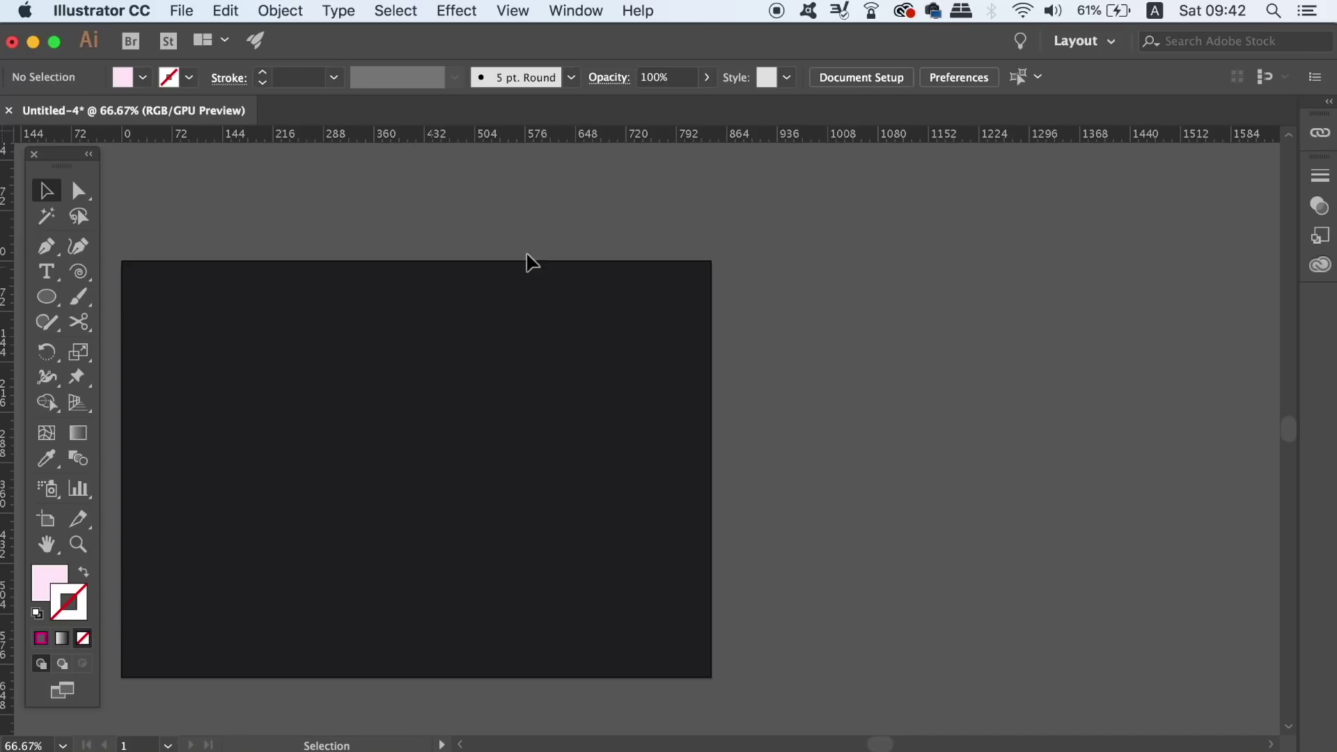
Sample the artboard's dark colour as fill and draw a circle with it
key("i")
left_click(520, 380)
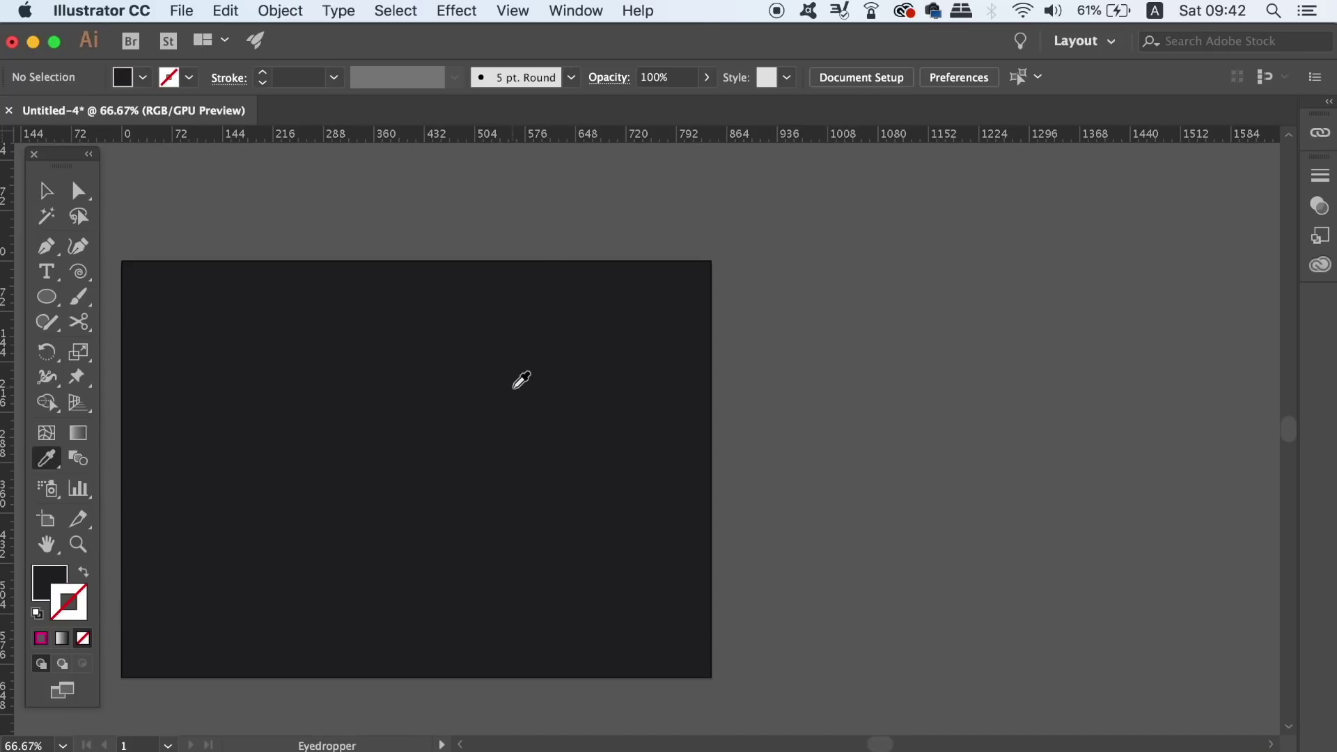
left_click(49, 577)
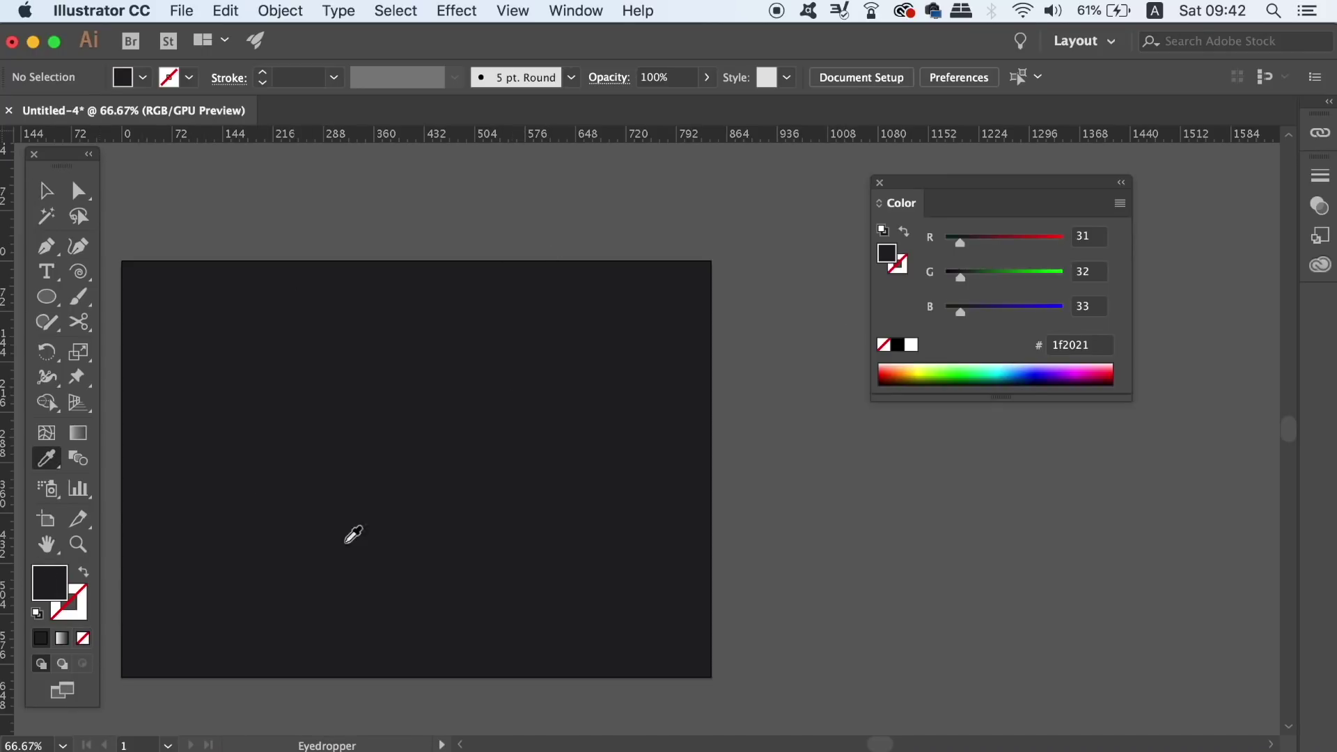
left_click(879, 183)
key("l")
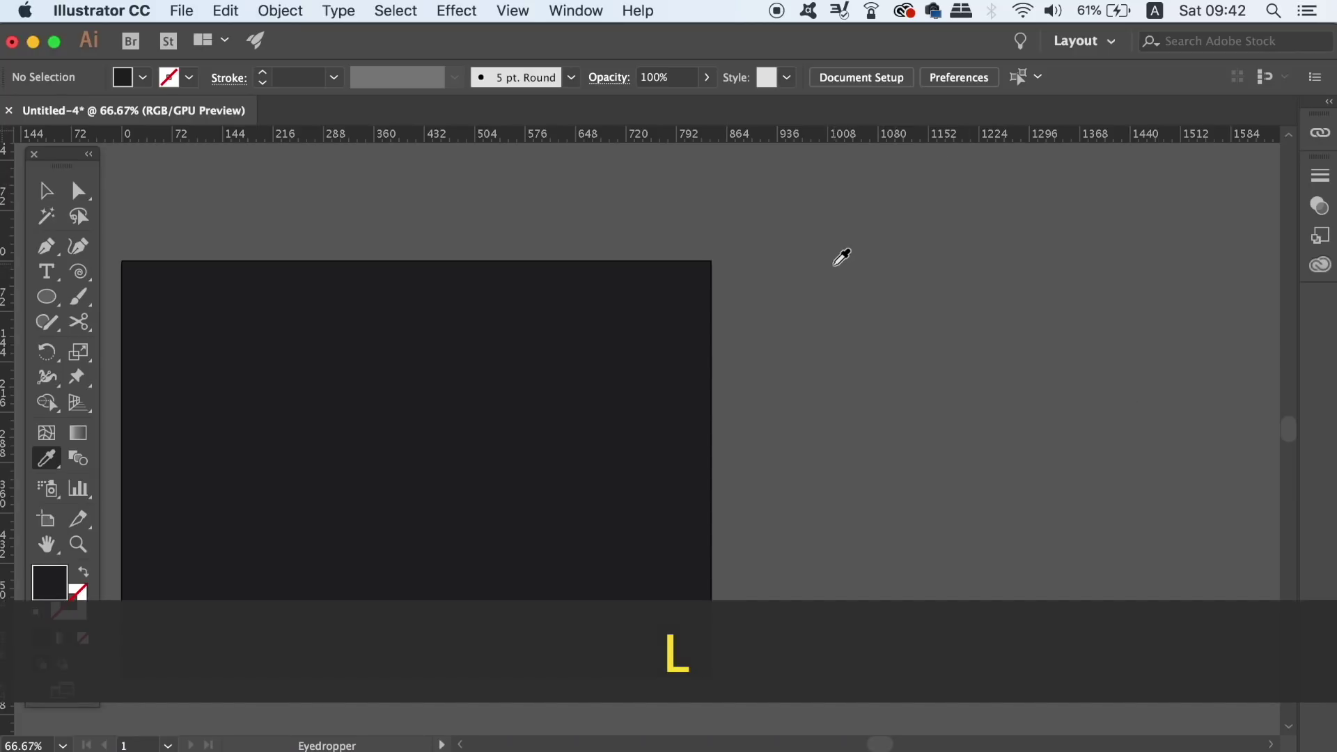
mouse_move(818, 269)
left_mouse_down()
mouse_move(946, 433)
mouse_move(987, 439)
left_mouse_up()
Give the circle a gradient fill with a near-black swatch at the end stop
left_click(62, 638)
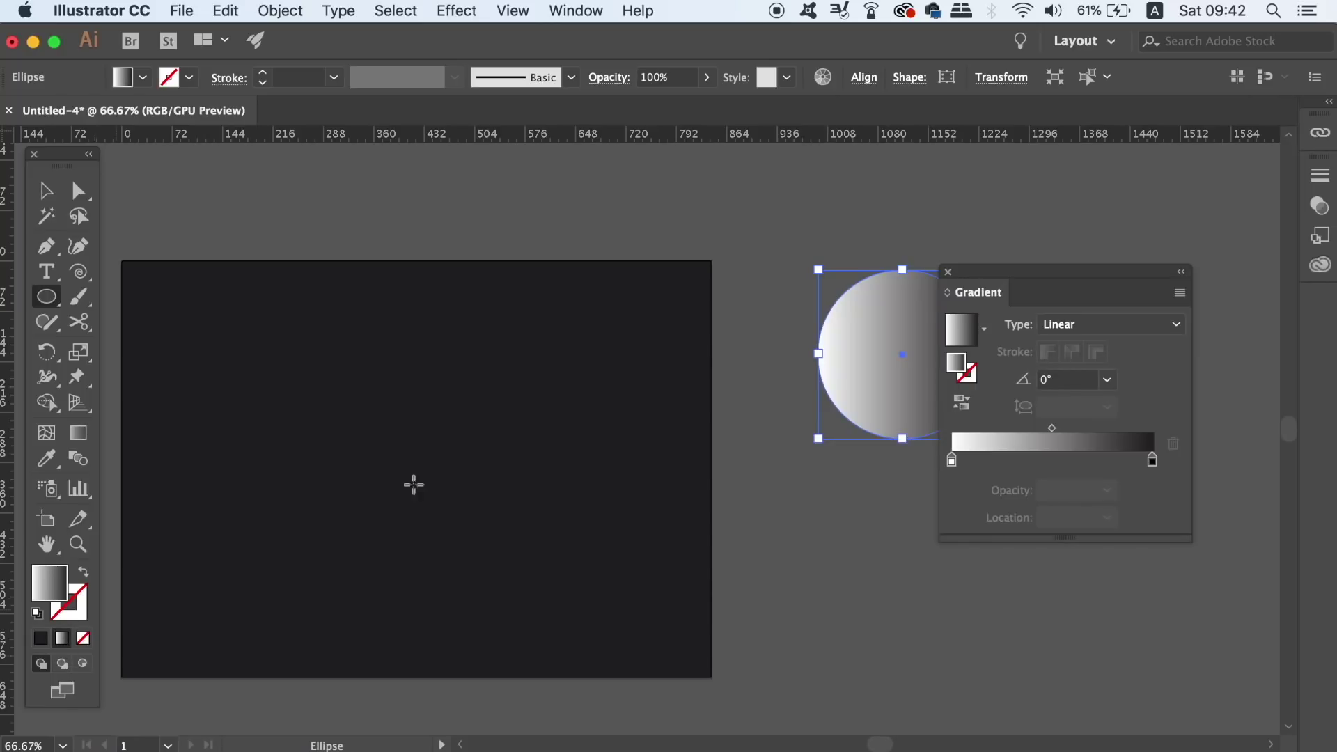
double_click(1153, 460)
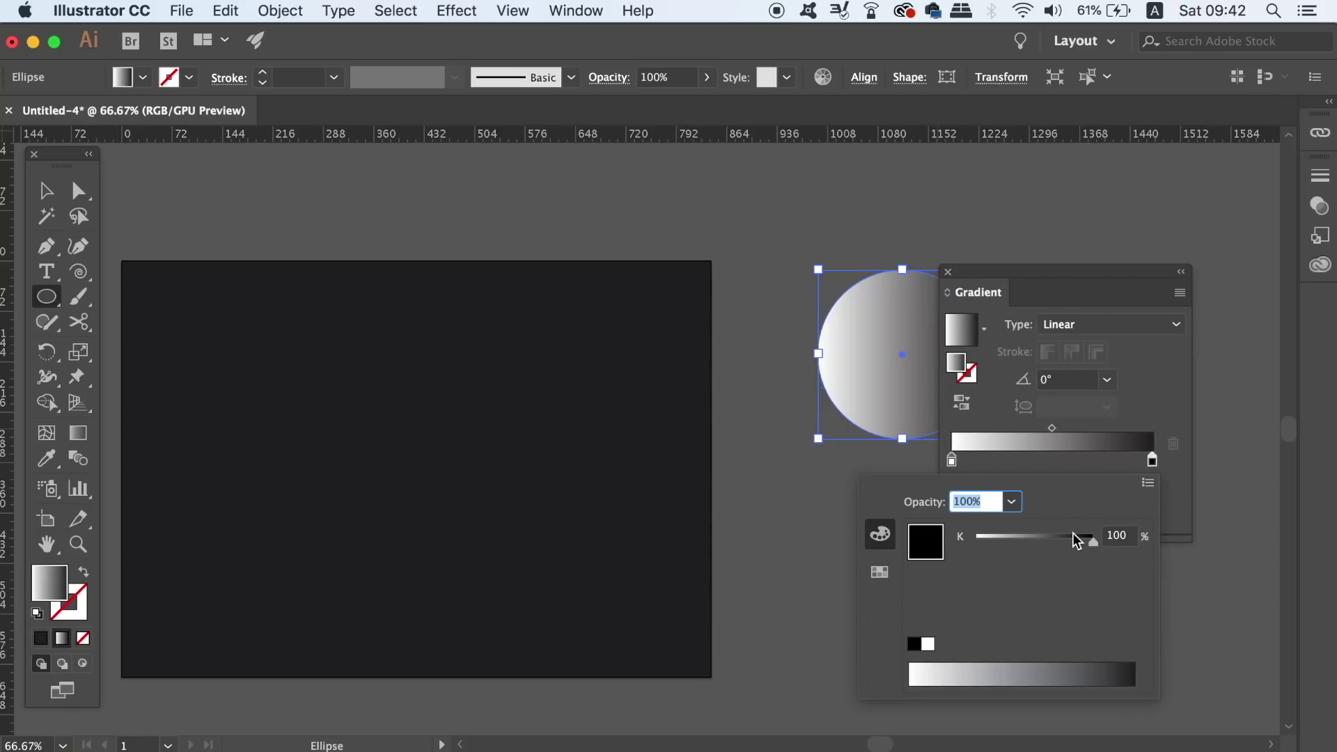
left_click(882, 575)
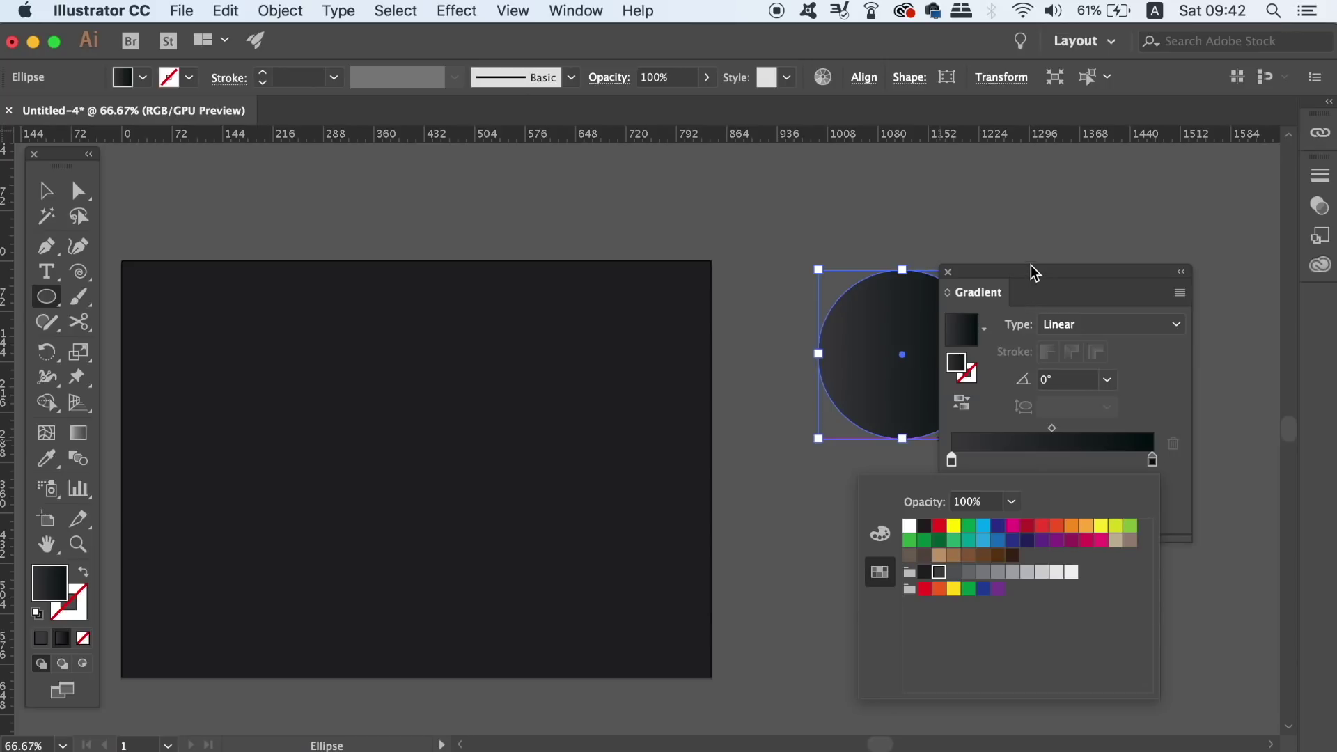
left_click(1031, 270)
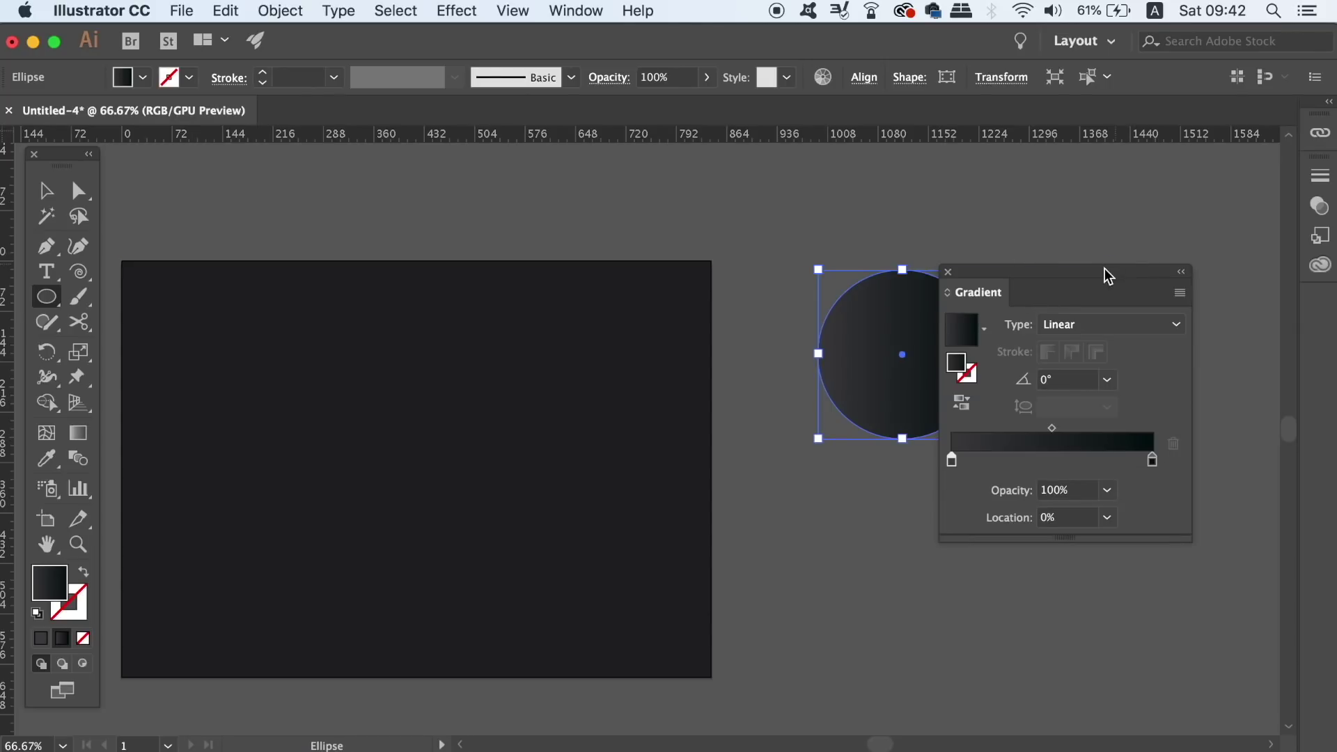
left_click_drag(1104, 269, 1202, 272)
Move the gradient midpoint to 55.87% and set the angle to -90°
left_click(1153, 428)
left_click_drag(1155, 428, 1164, 428)
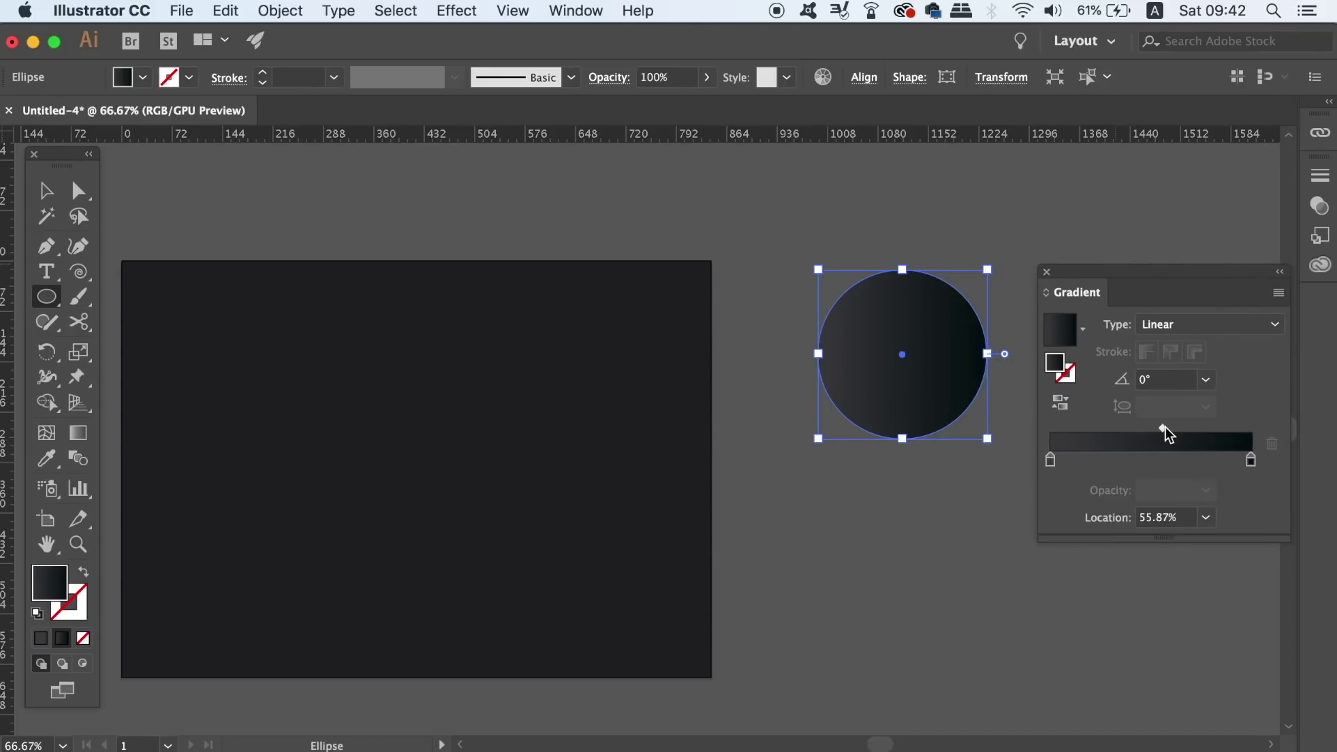
left_click(1205, 379)
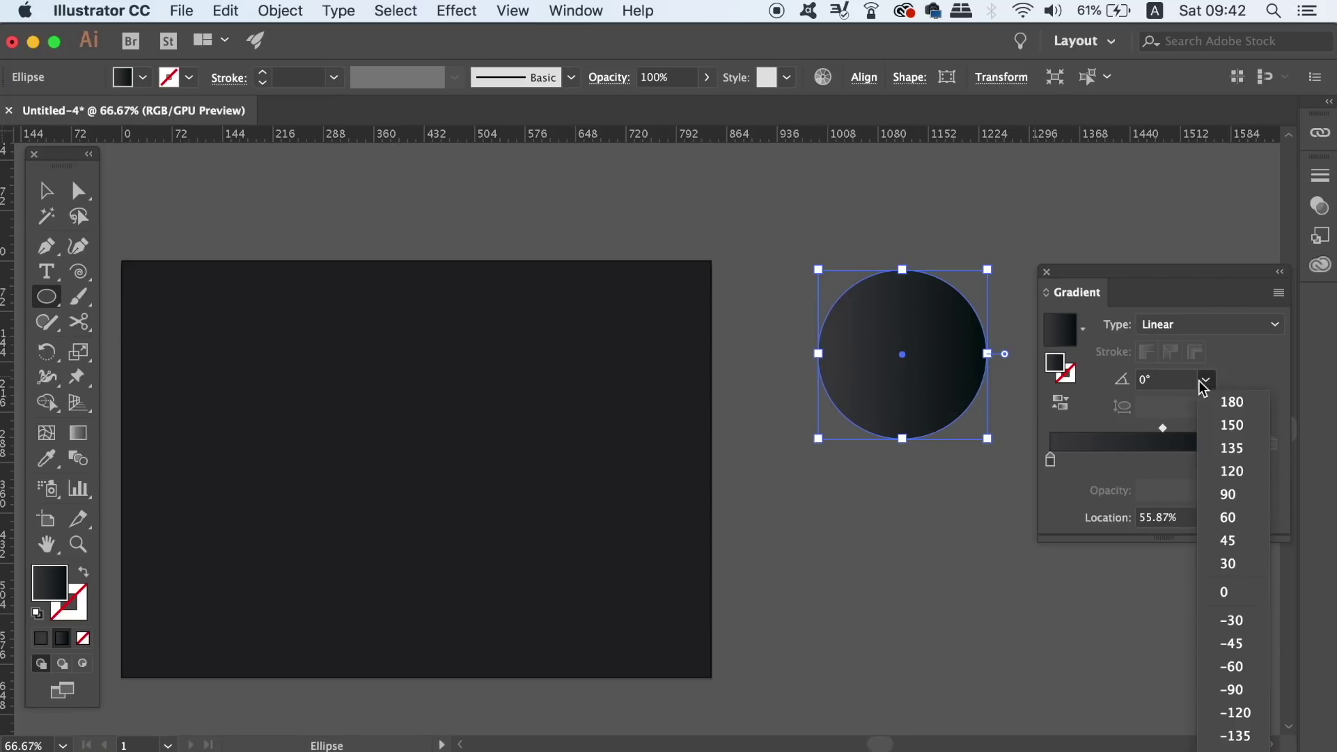
left_click(1231, 690)
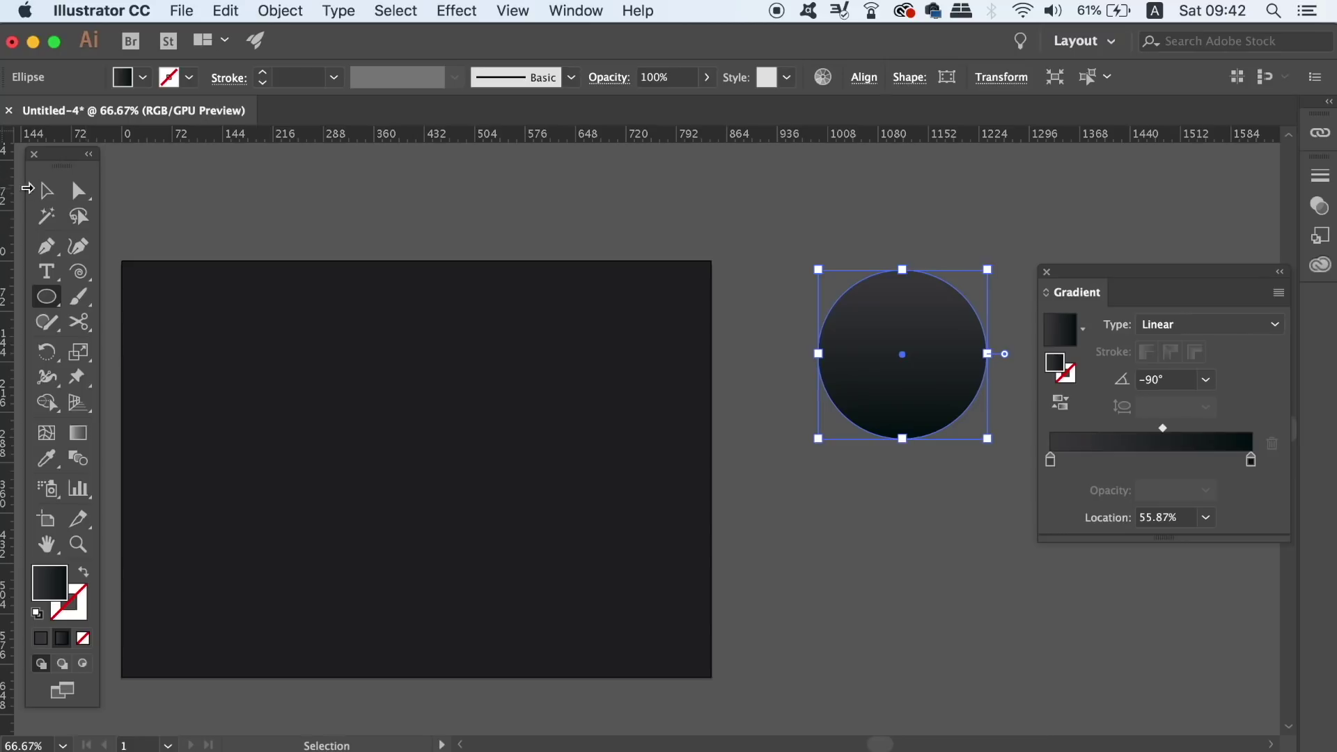
left_click(46, 190)
left_click(379, 209)
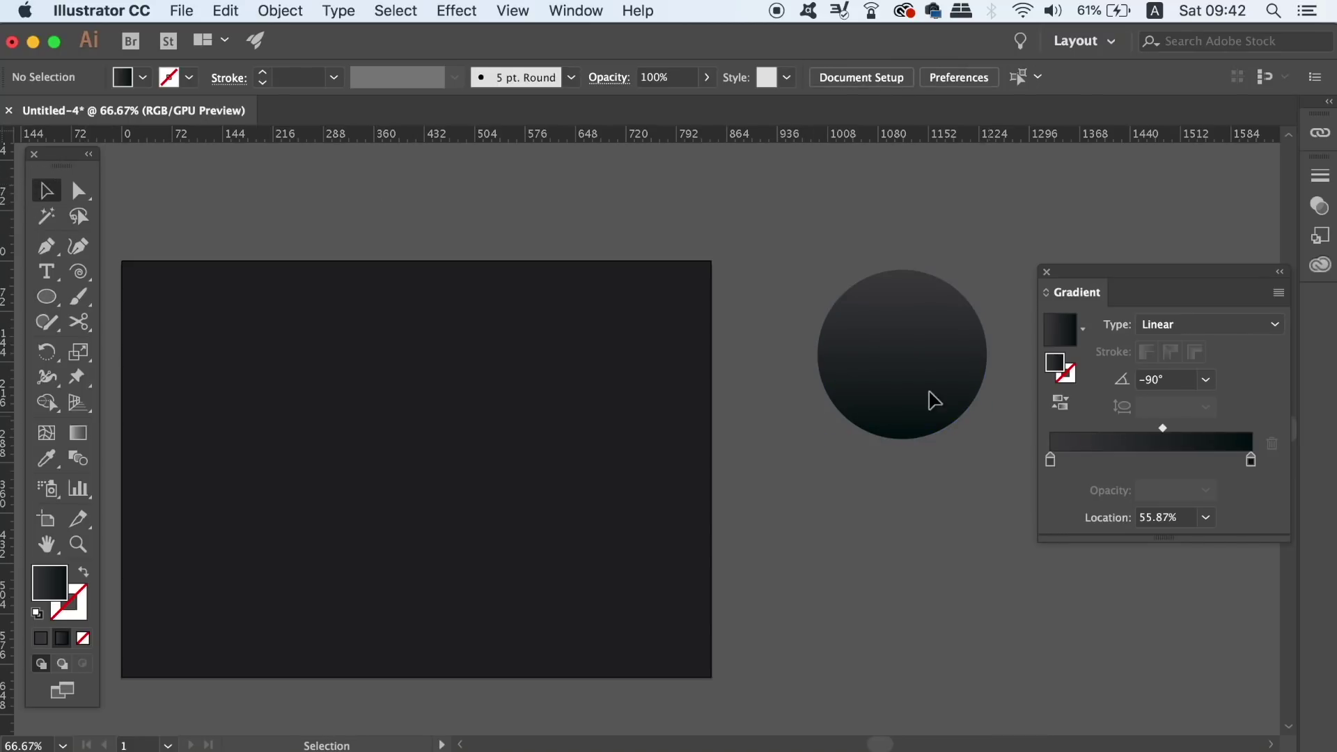
Move the circle down-left and paste a copy directly in front of it
left_click_drag(929, 397, 870, 471)
key("super+c")
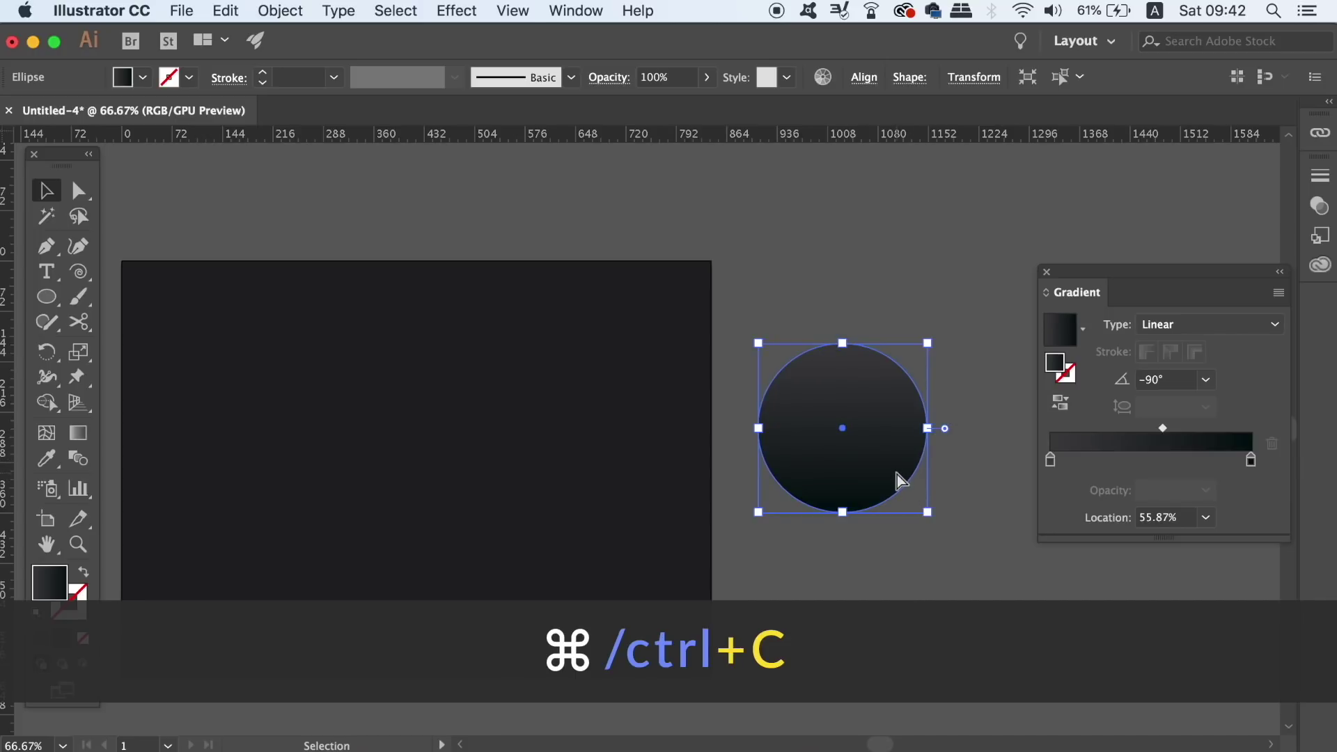
key("super+f")
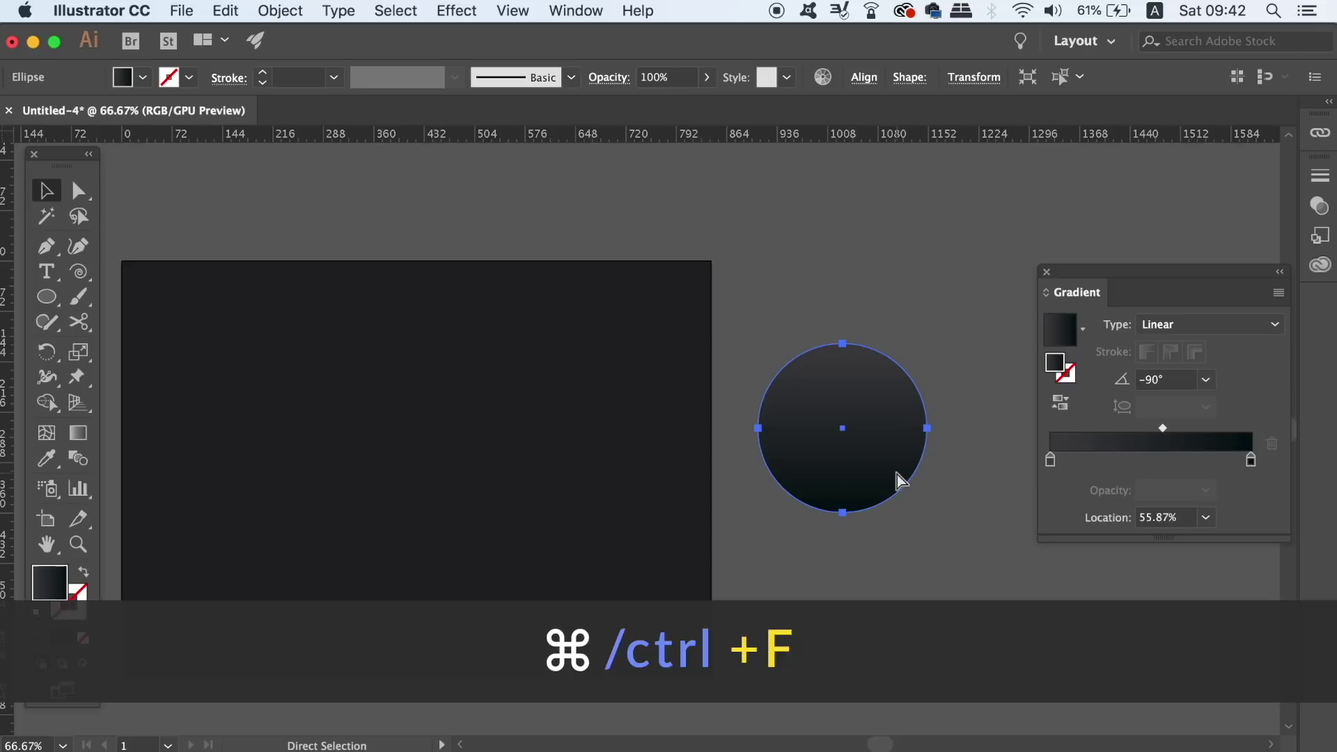
key("v")
Rotate the front copy 180° and scale it down around its centre
left_click(282, 11)
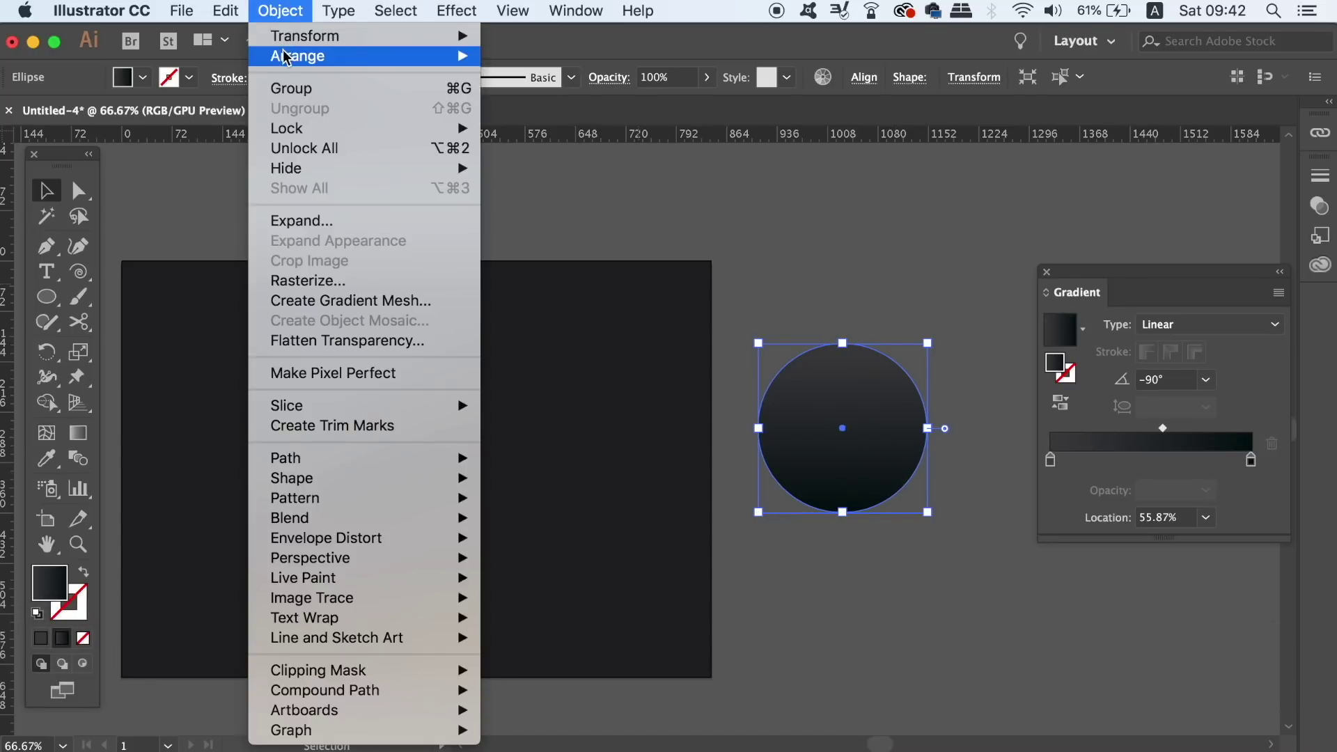
mouse_move(307, 36)
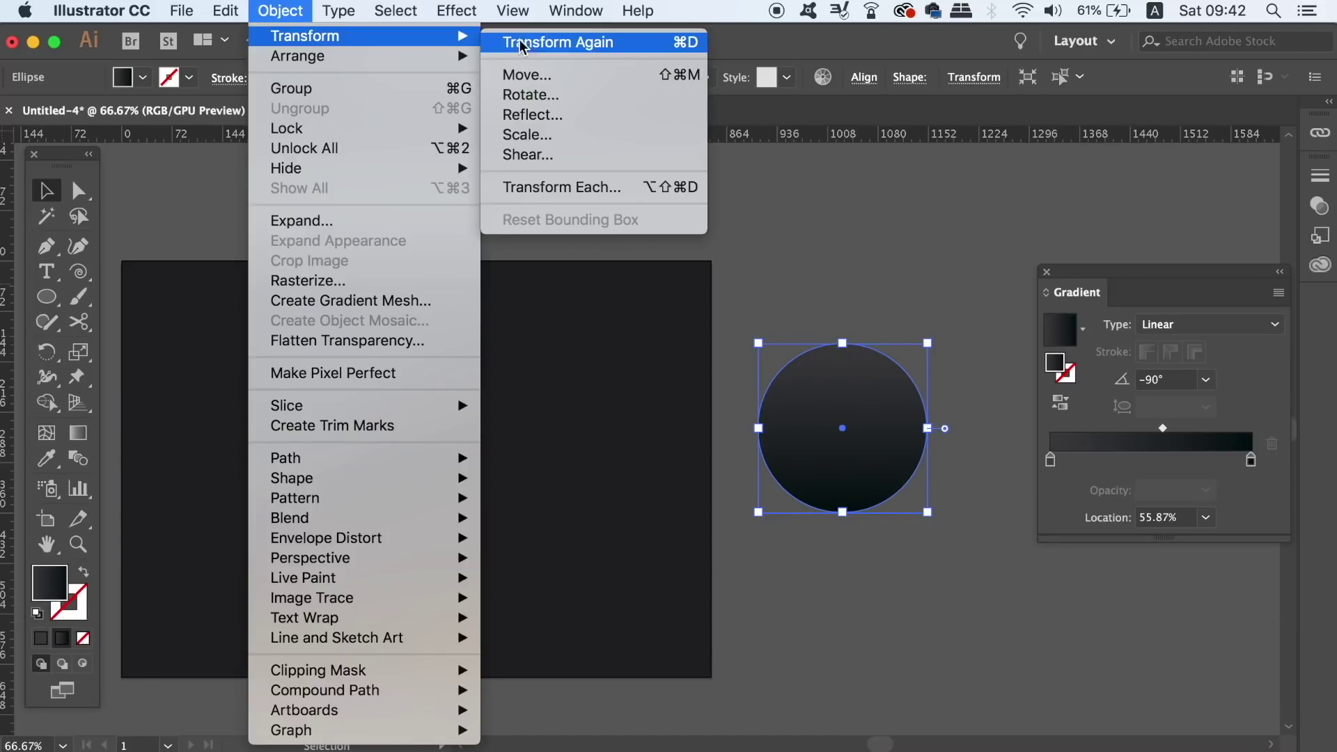
left_click(550, 95)
type("1")
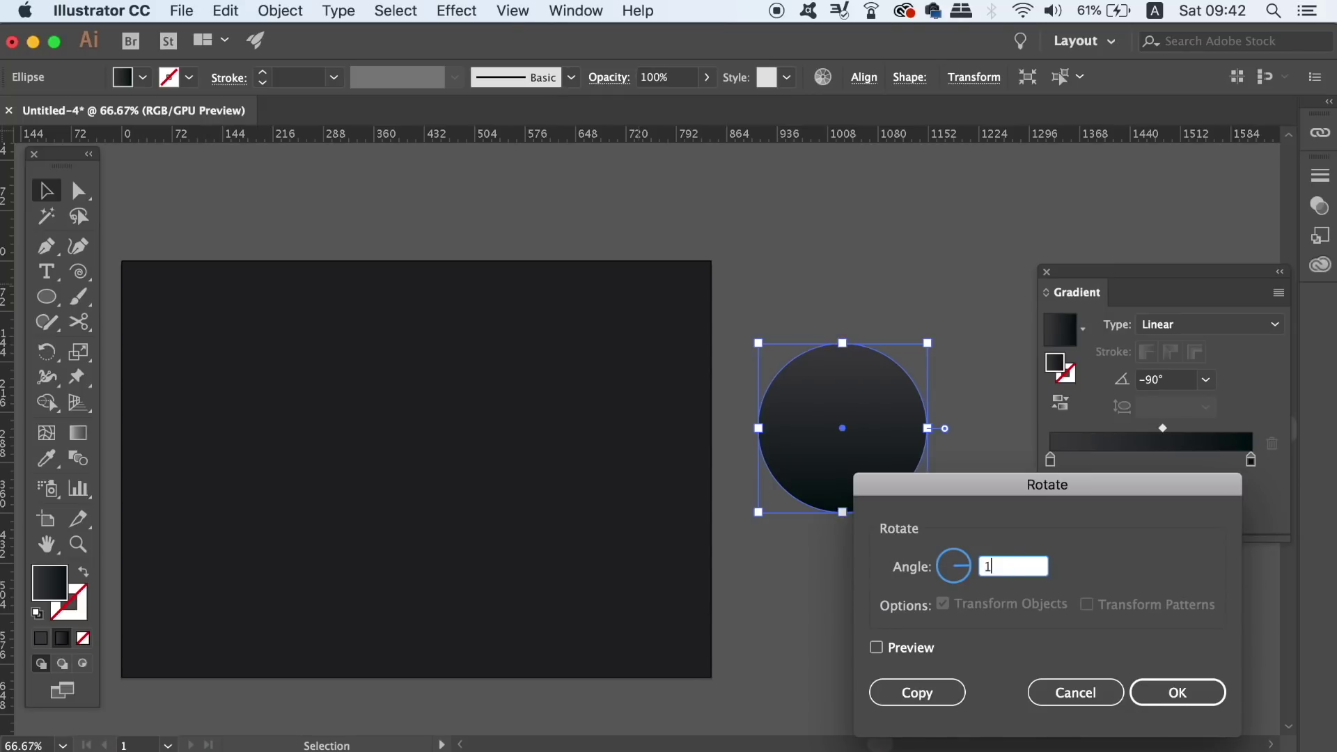
type("80")
key("Return")
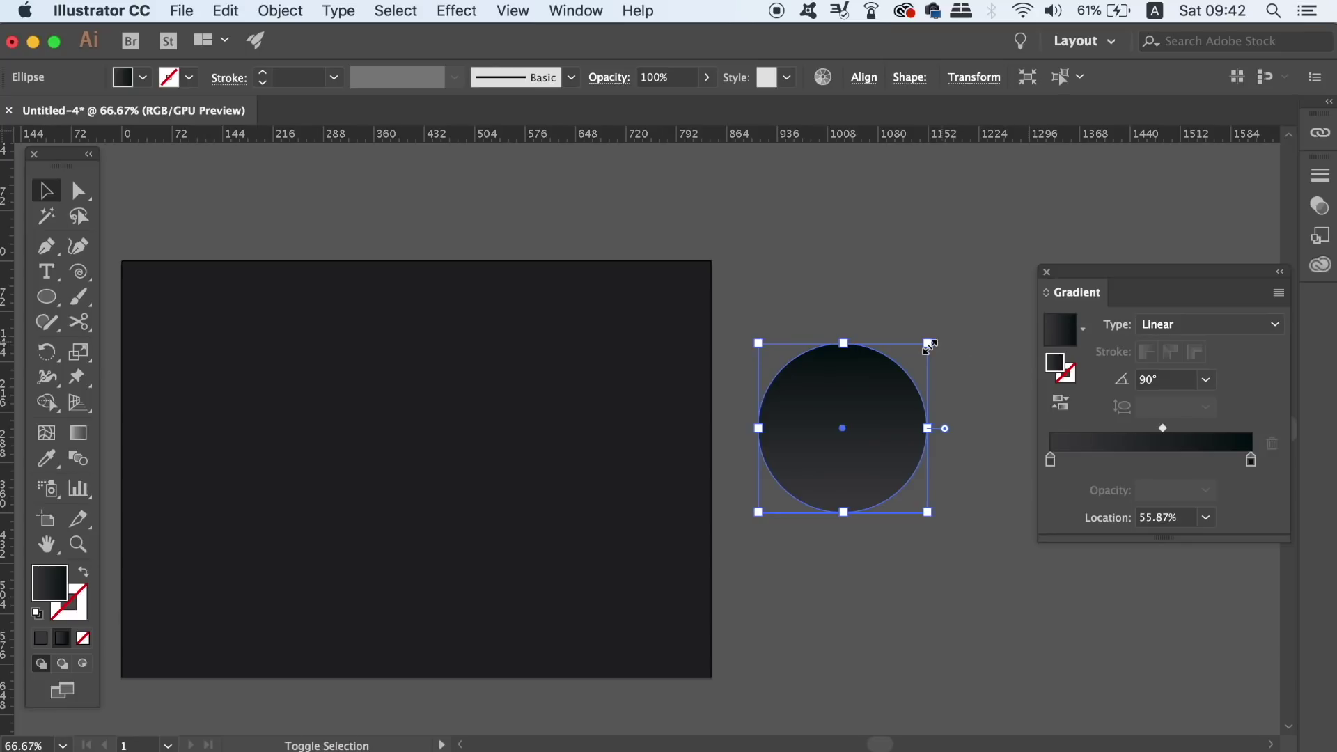
left_click_drag(929, 344, 913, 349)
left_click(992, 341)
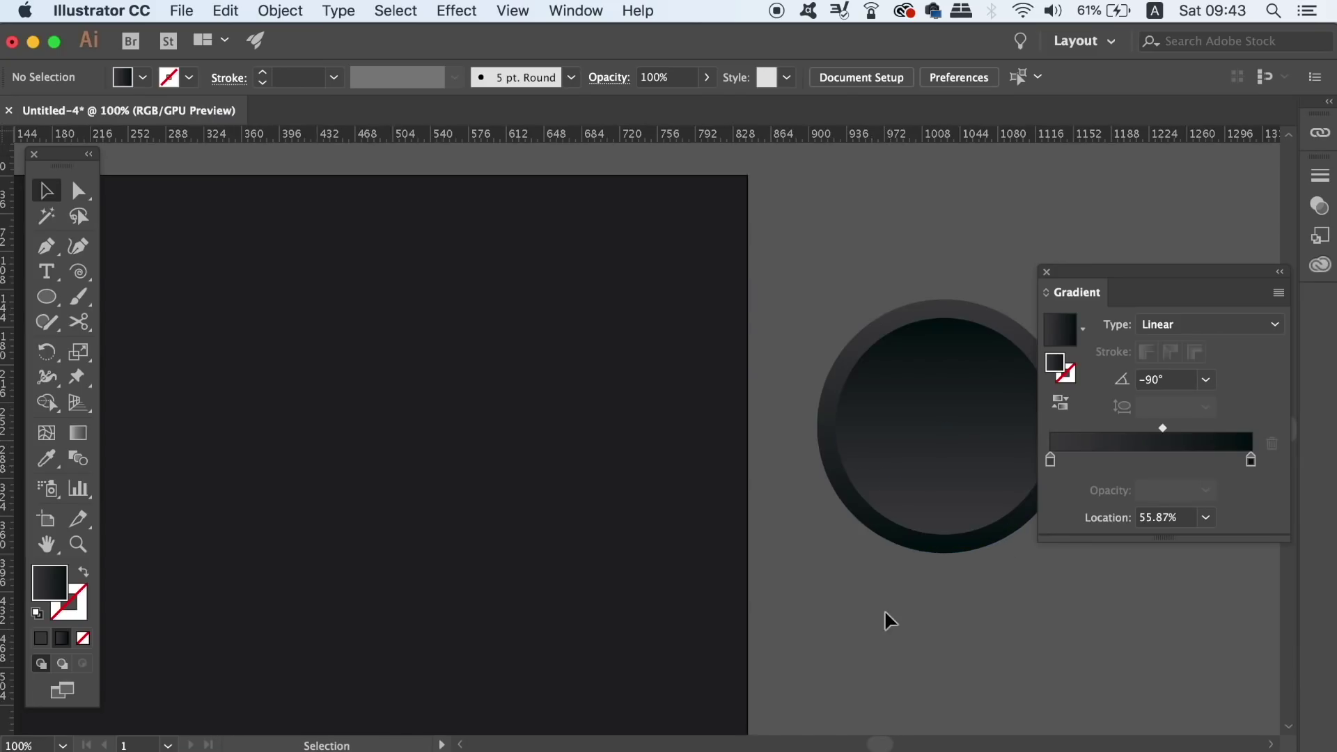
Move the pink power icon onto the button and bring it to the front
key("super+equal")
key("super+minus")
left_click_drag(813, 344, 572, 471)
left_click_drag(198, 415, 679, 465)
left_click(285, 10)
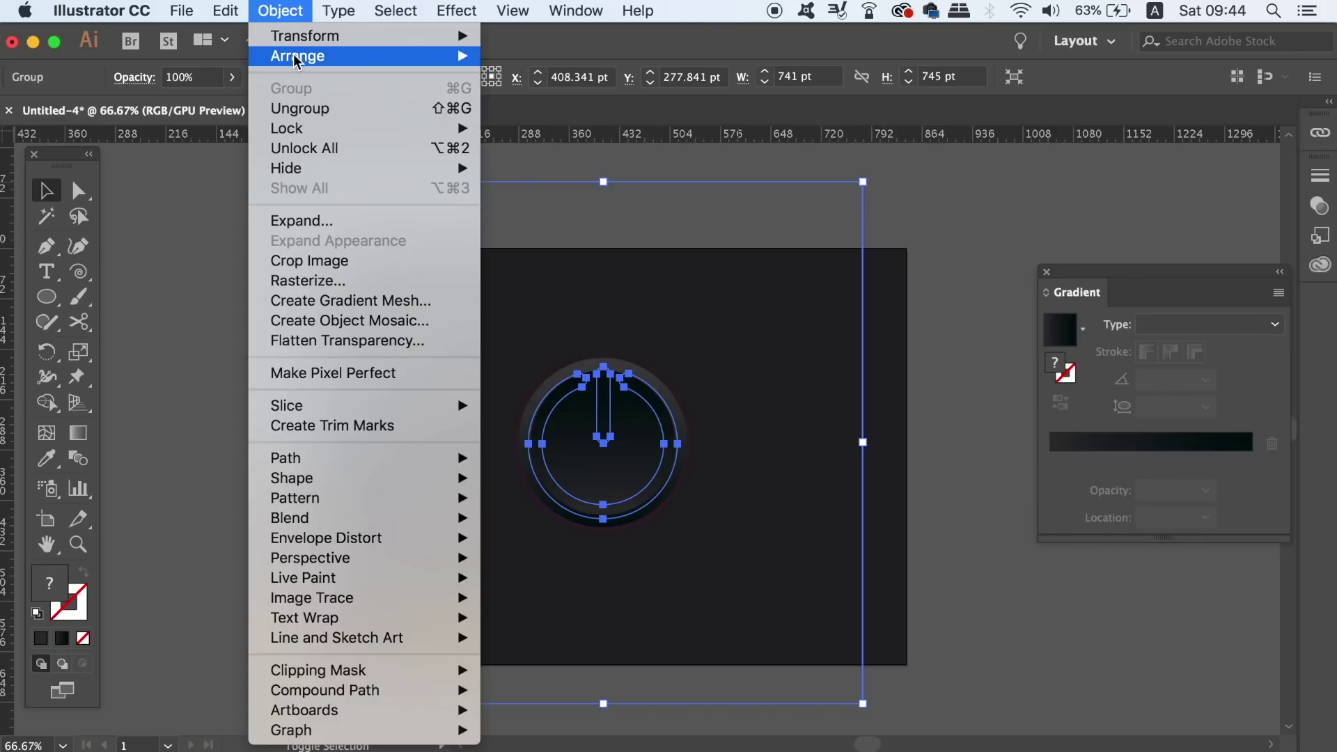
mouse_move(298, 57)
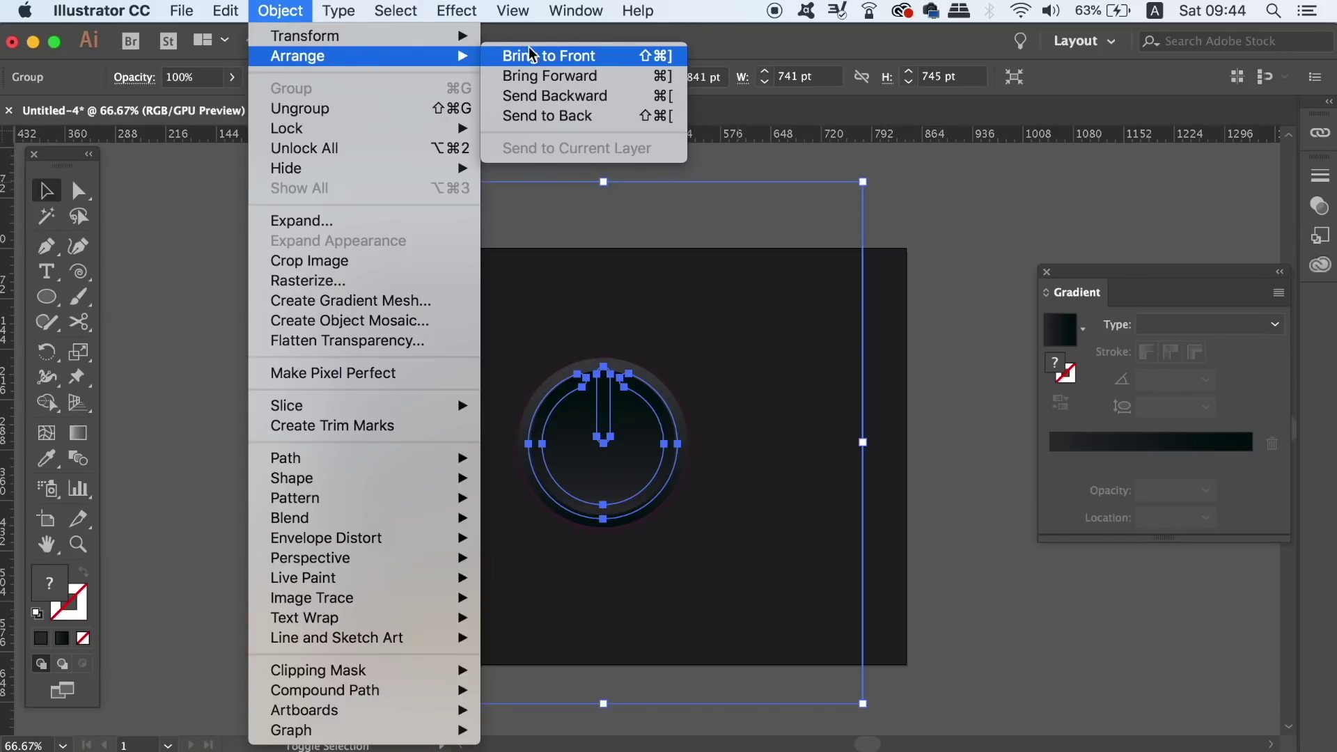
left_click(531, 56)
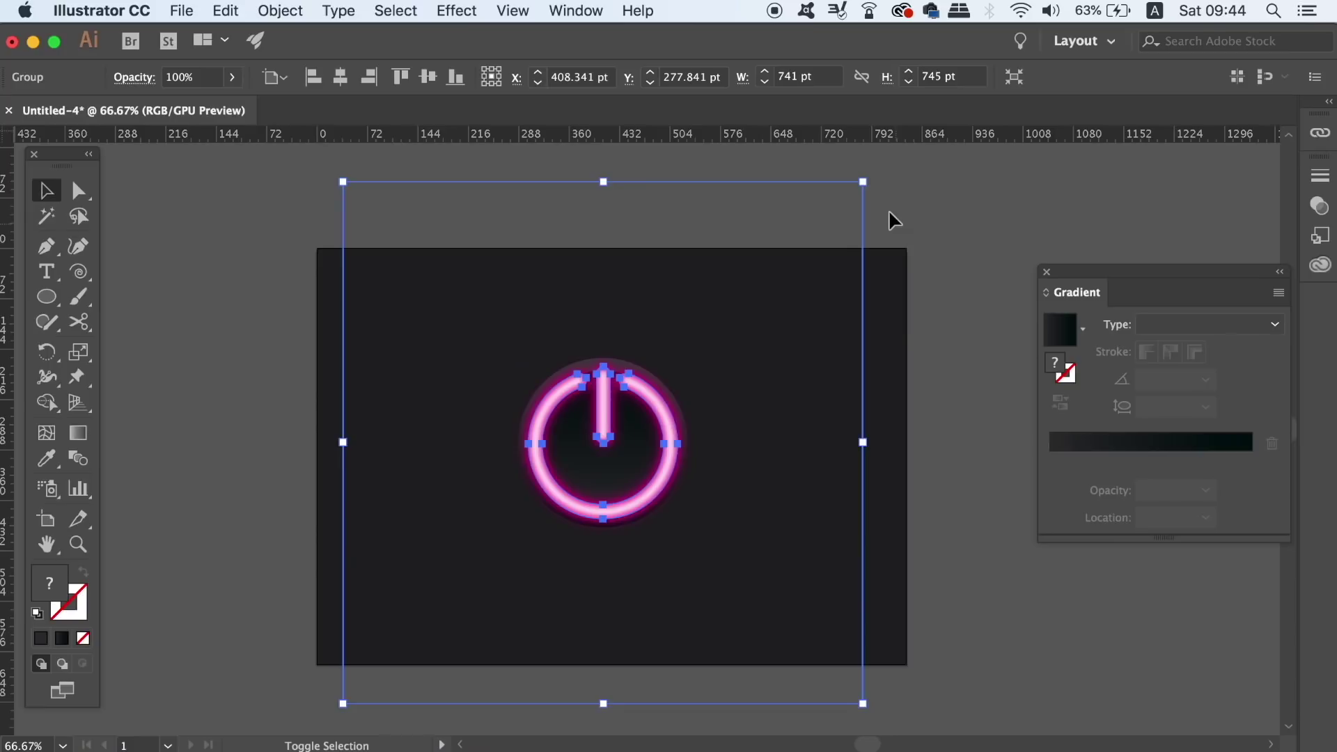
Shrink the icon to fit the button and centre both horizontally and vertically
left_click_drag(865, 184, 746, 304)
left_click(134, 273)
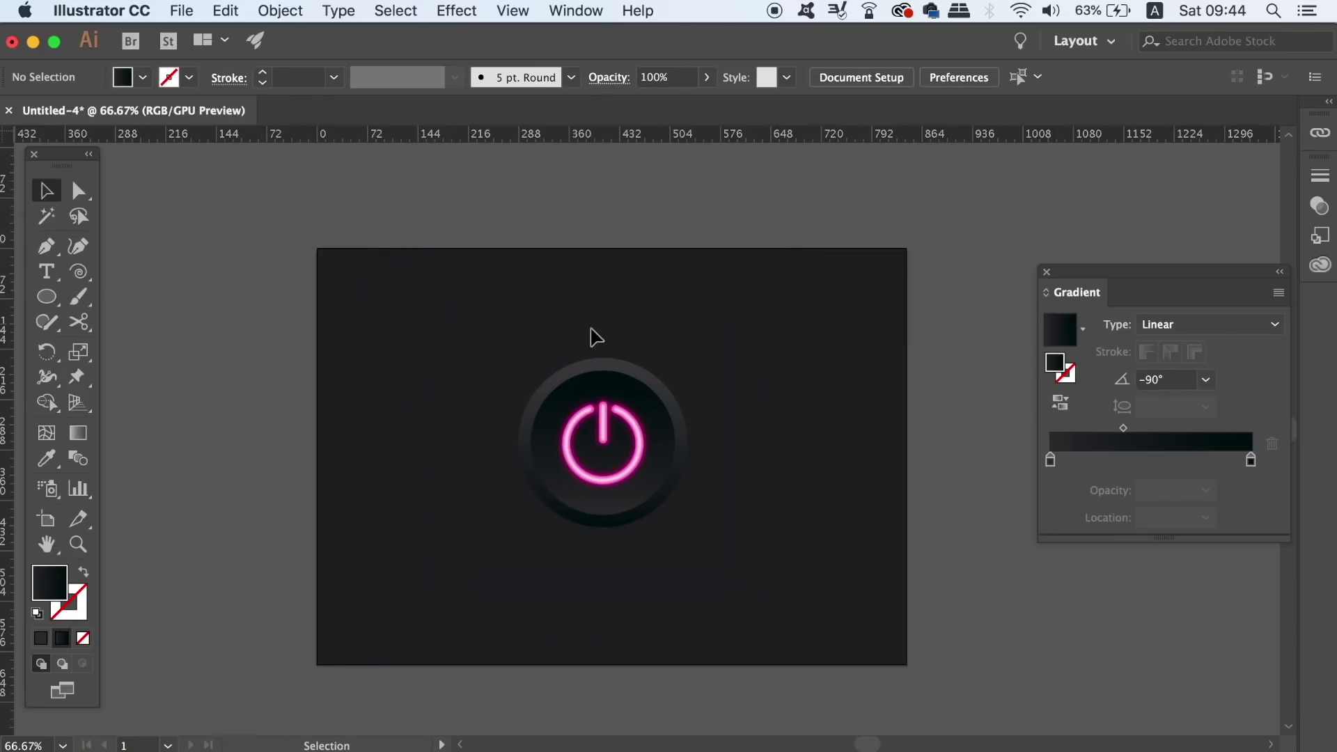
left_click_drag(454, 340, 713, 519)
left_click(380, 77)
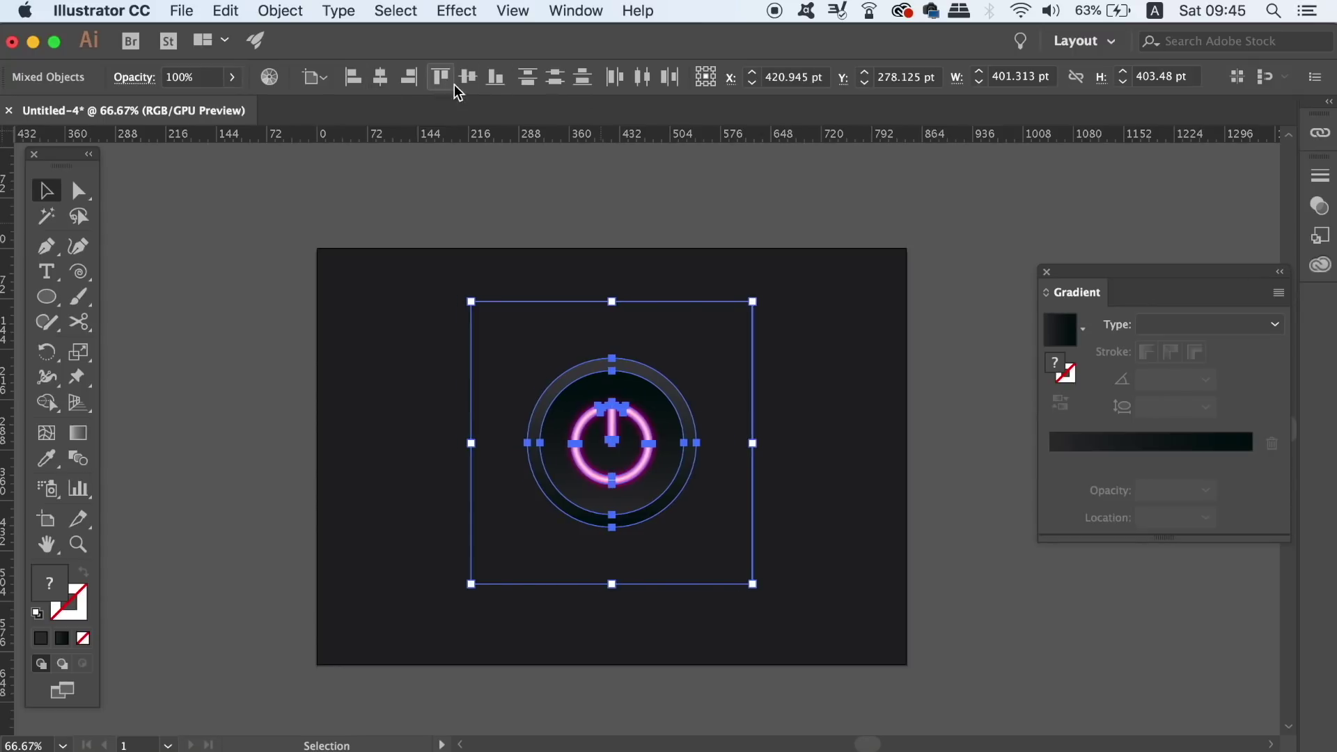
left_click(468, 77)
left_click(260, 231)
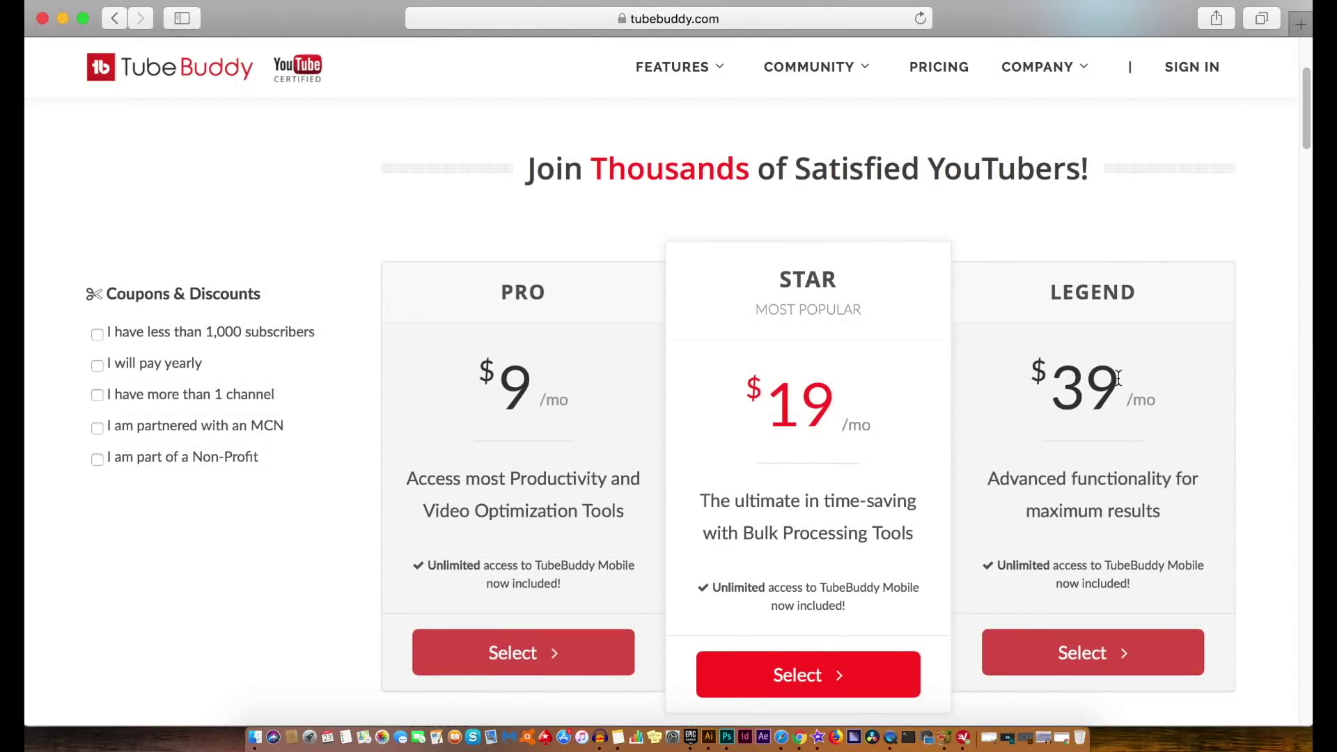
Scroll the TubeBuddy pricing page down to the Free/Pro/Star/Legend feature comparison table
left_click_drag(1303, 143, 1302, 183)
scroll(863, 182, "down", 5)
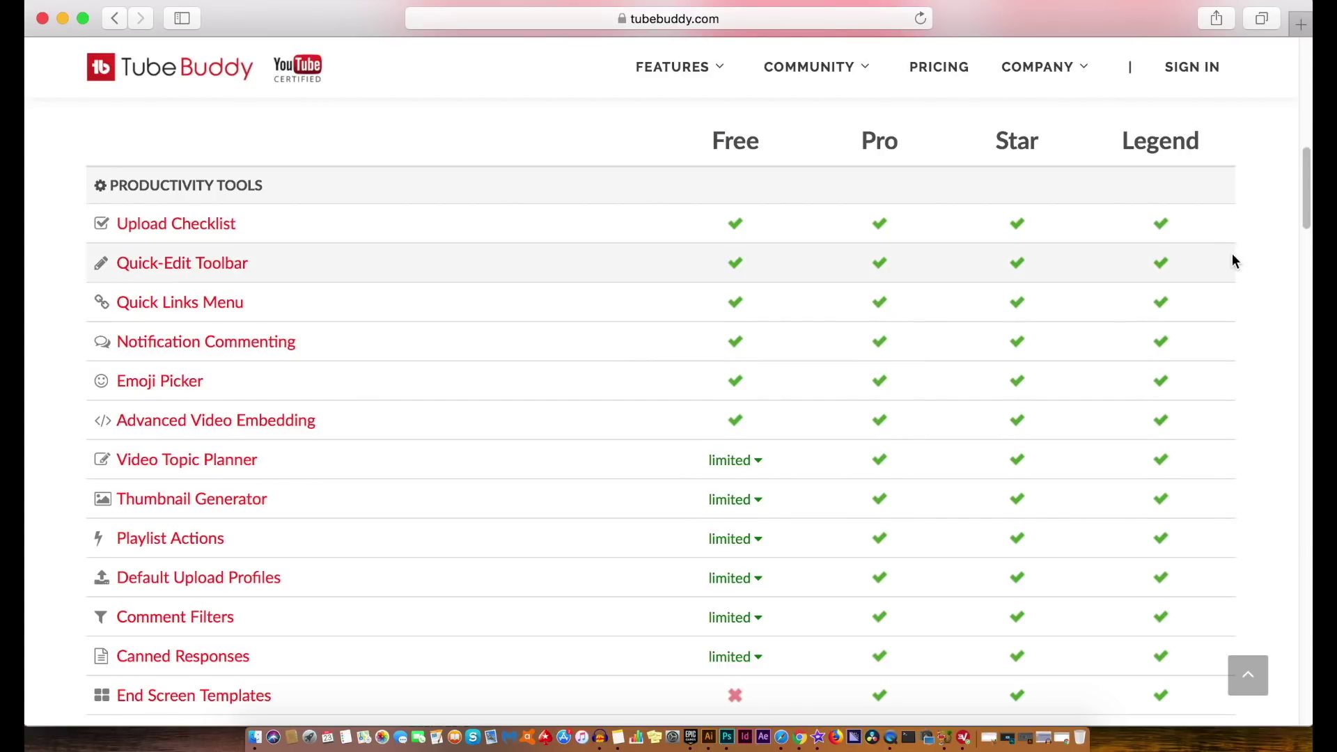
left_click_drag(1306, 197, 1307, 287)
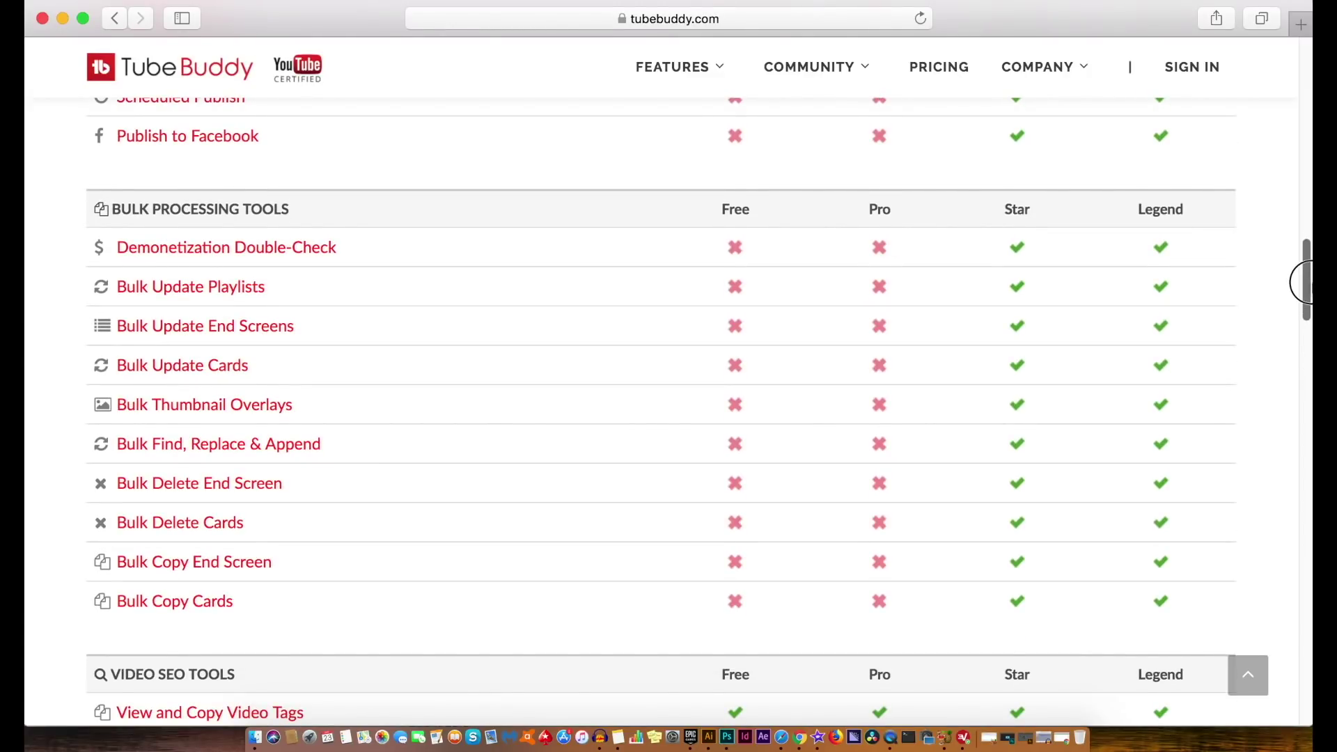
left_click_drag(1307, 287, 1305, 422)
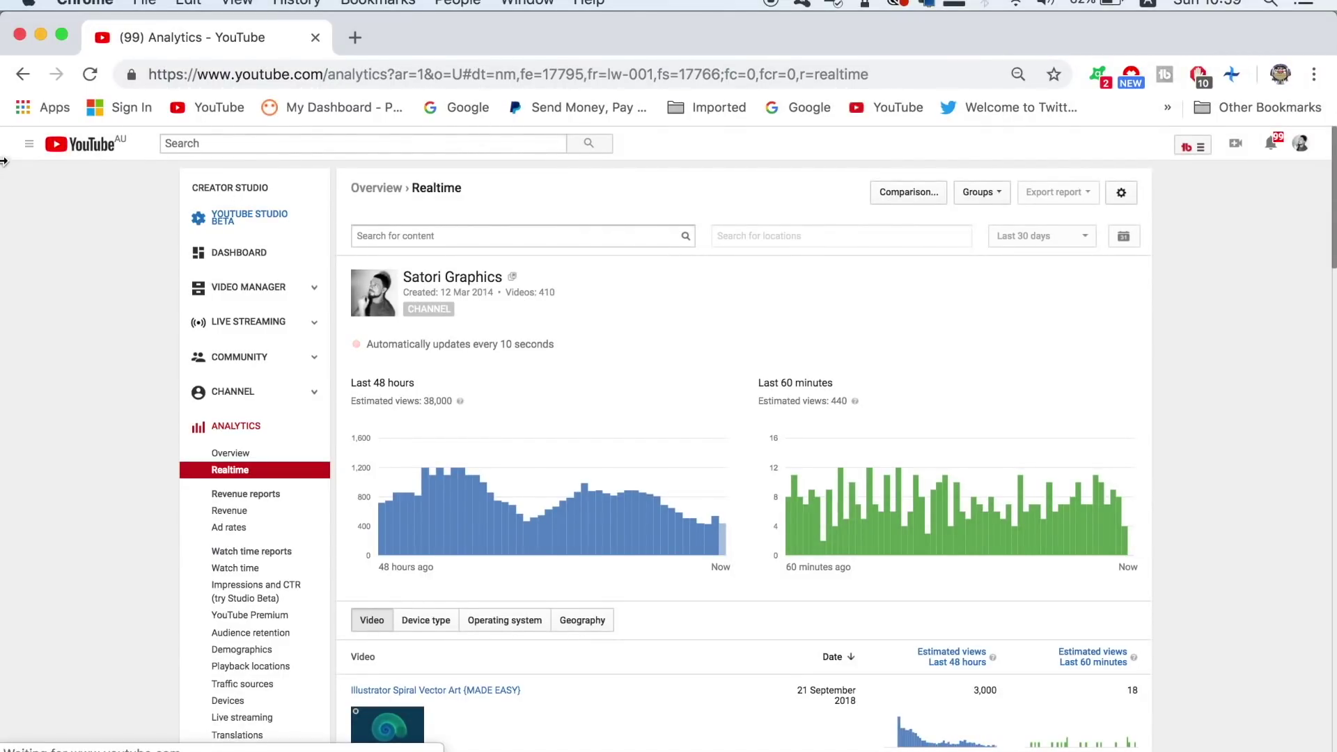
Open the navigation panel, then the TubeBuddy menu showing the Legend licence and tools
left_click(29, 144)
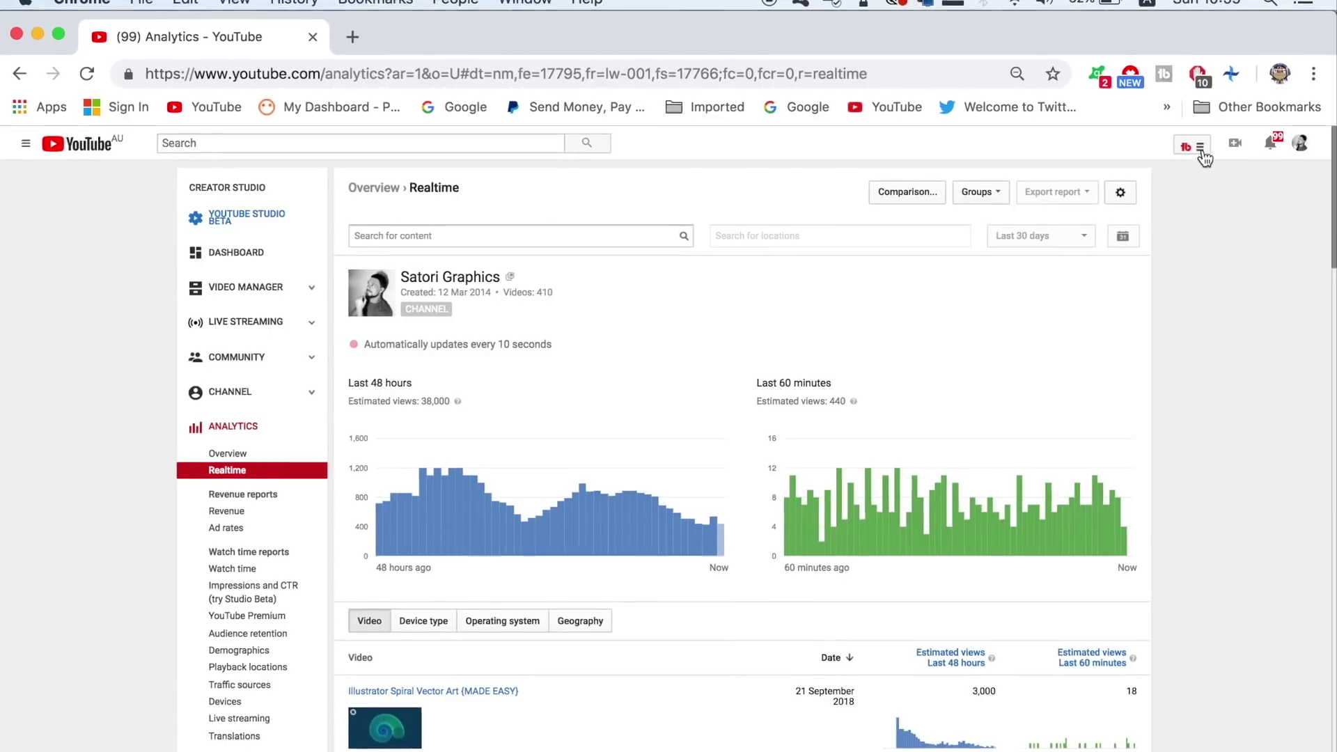
left_click(1184, 138)
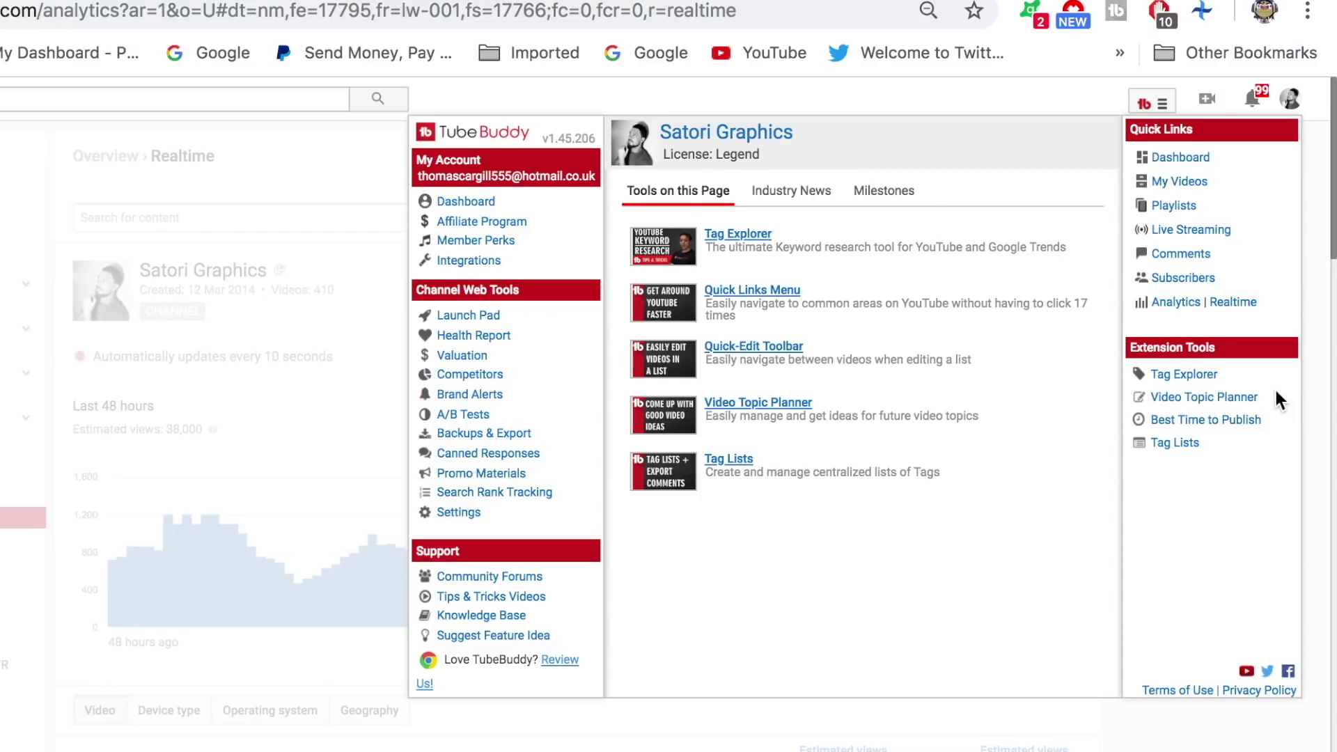
Search 'graphic design' in Tag Explorer and view its Auto-Suggested related searches
left_click(1184, 374)
type("graphic design")
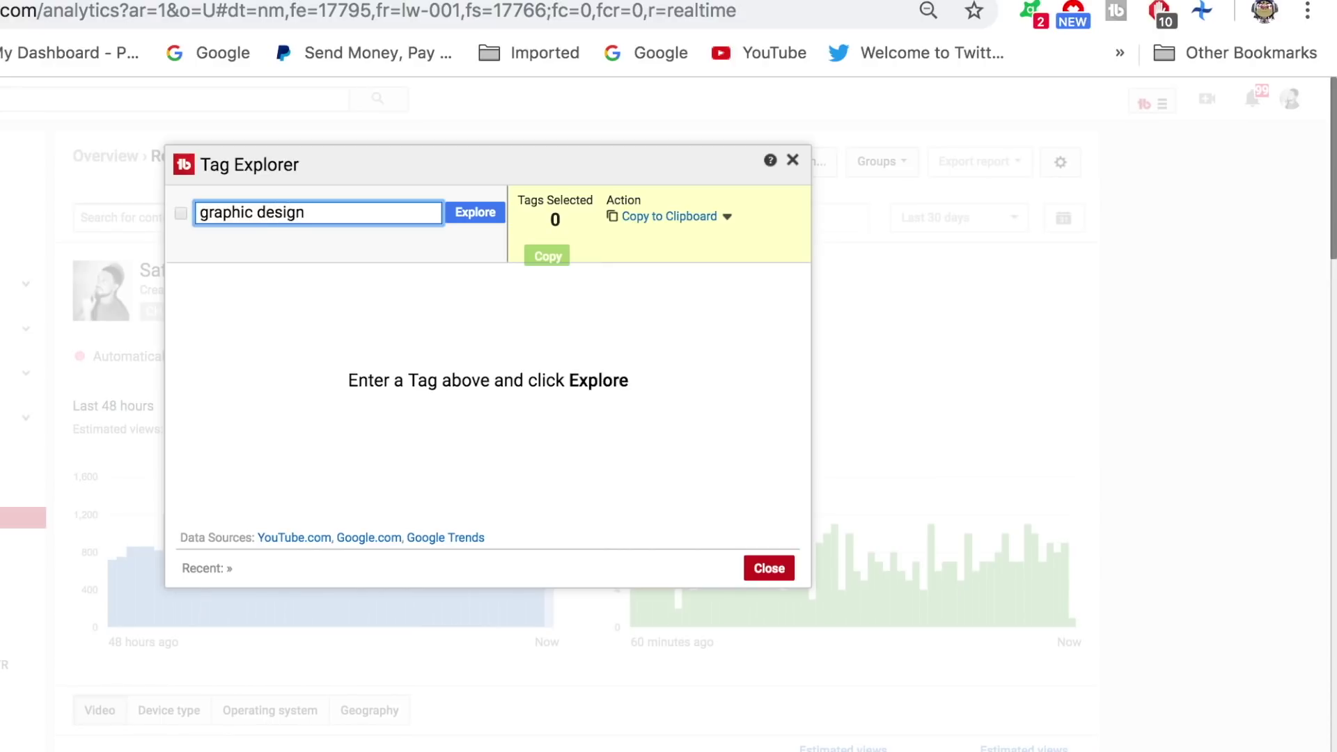
key("Return")
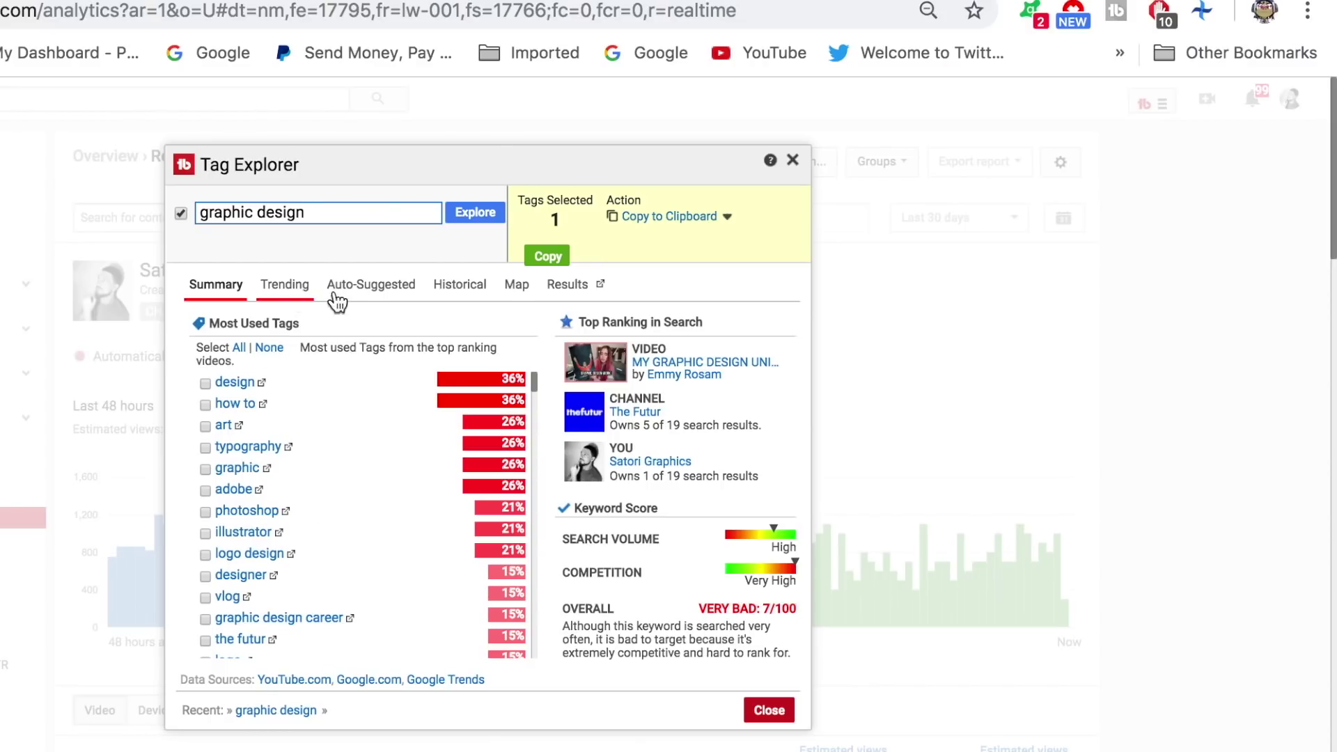
left_click(372, 304)
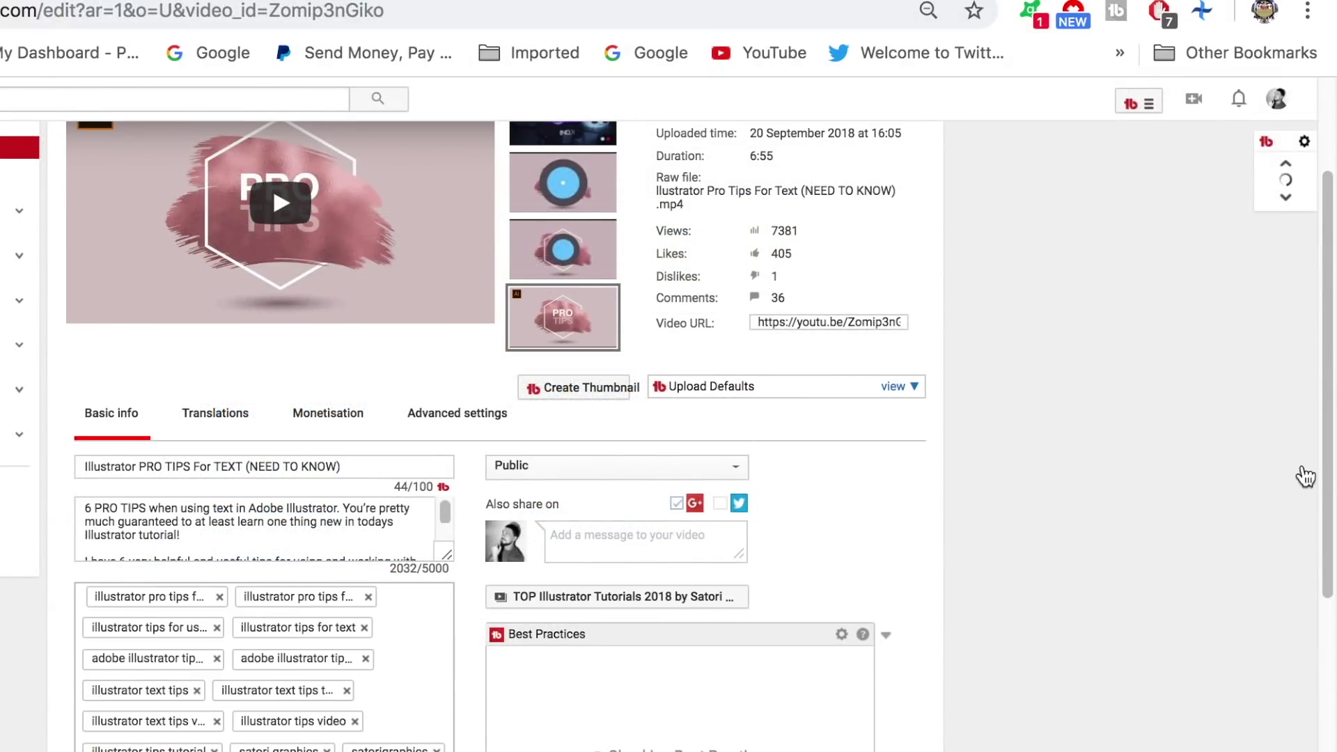
Analyse the video's 'illustrator pro tips for text' tag in Tag Explorer
scroll(1327, 411, "down", 2)
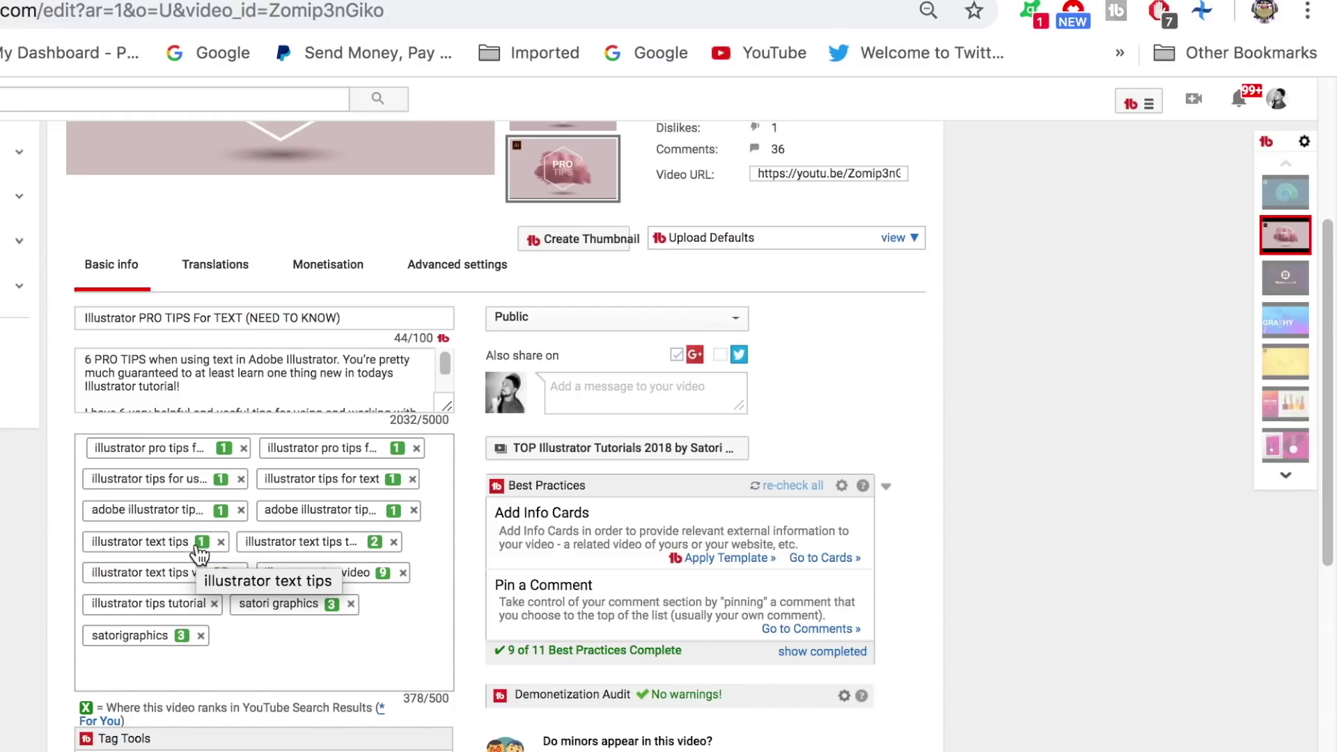
left_click(200, 451)
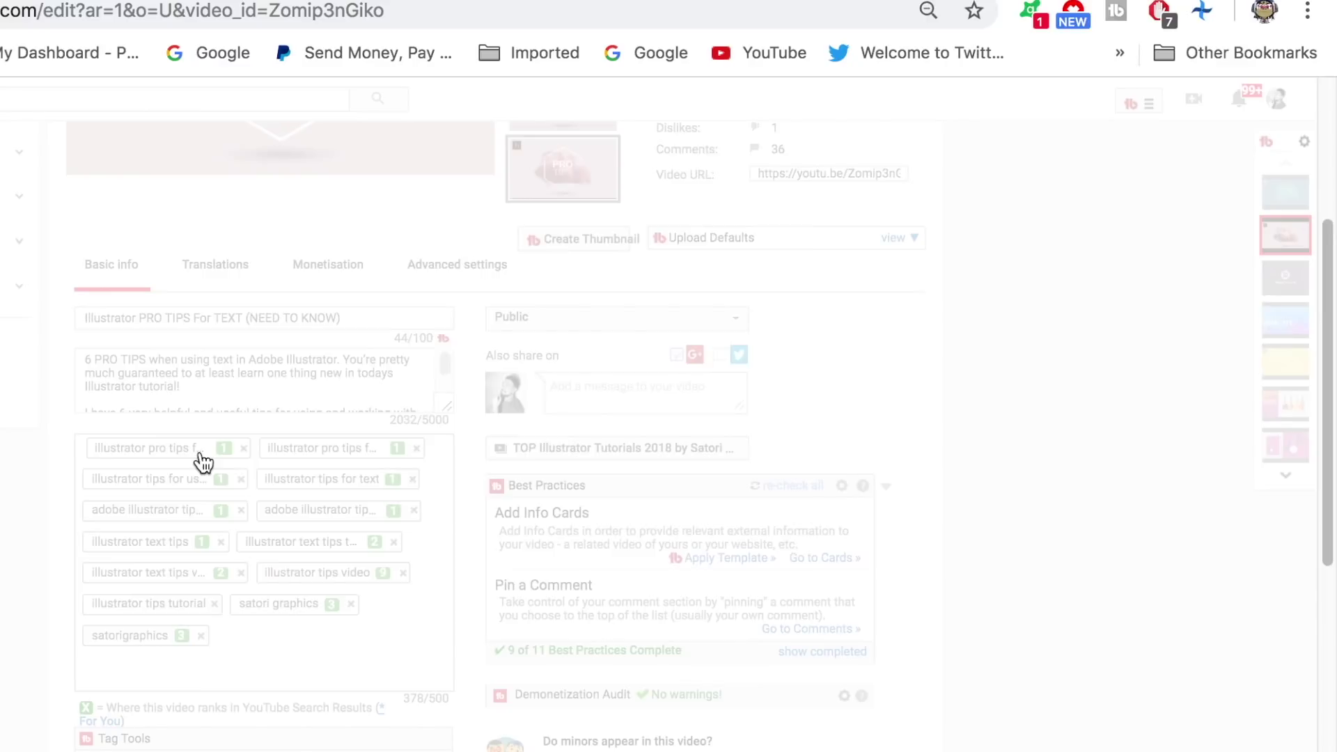